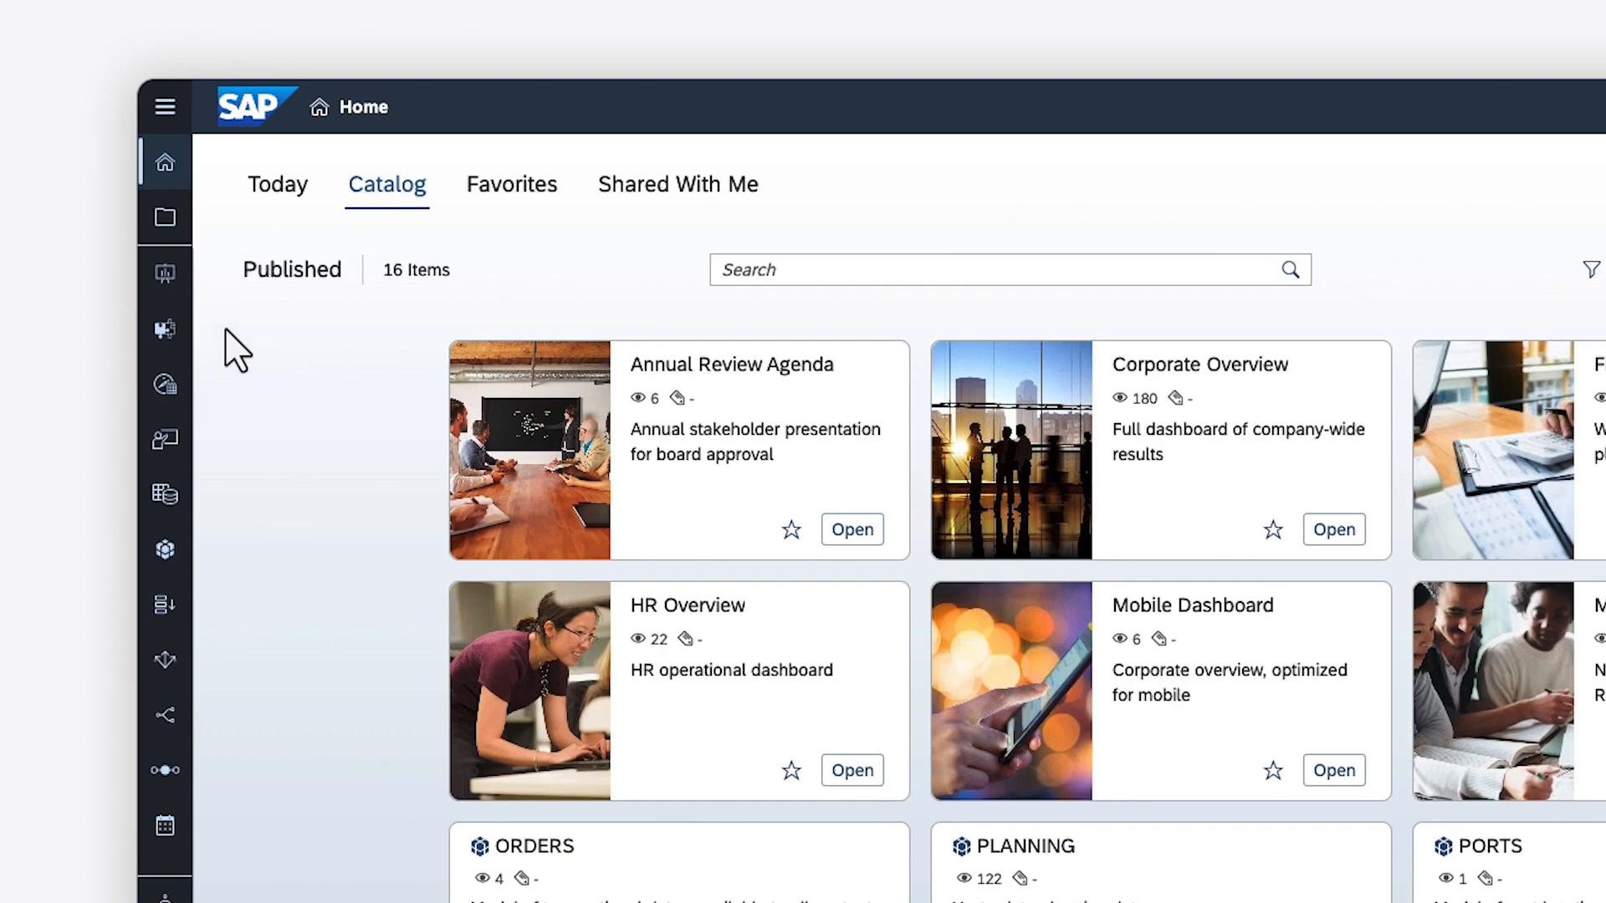
- Create a new Canvas story using the Classic Design Experience
click(164, 276)
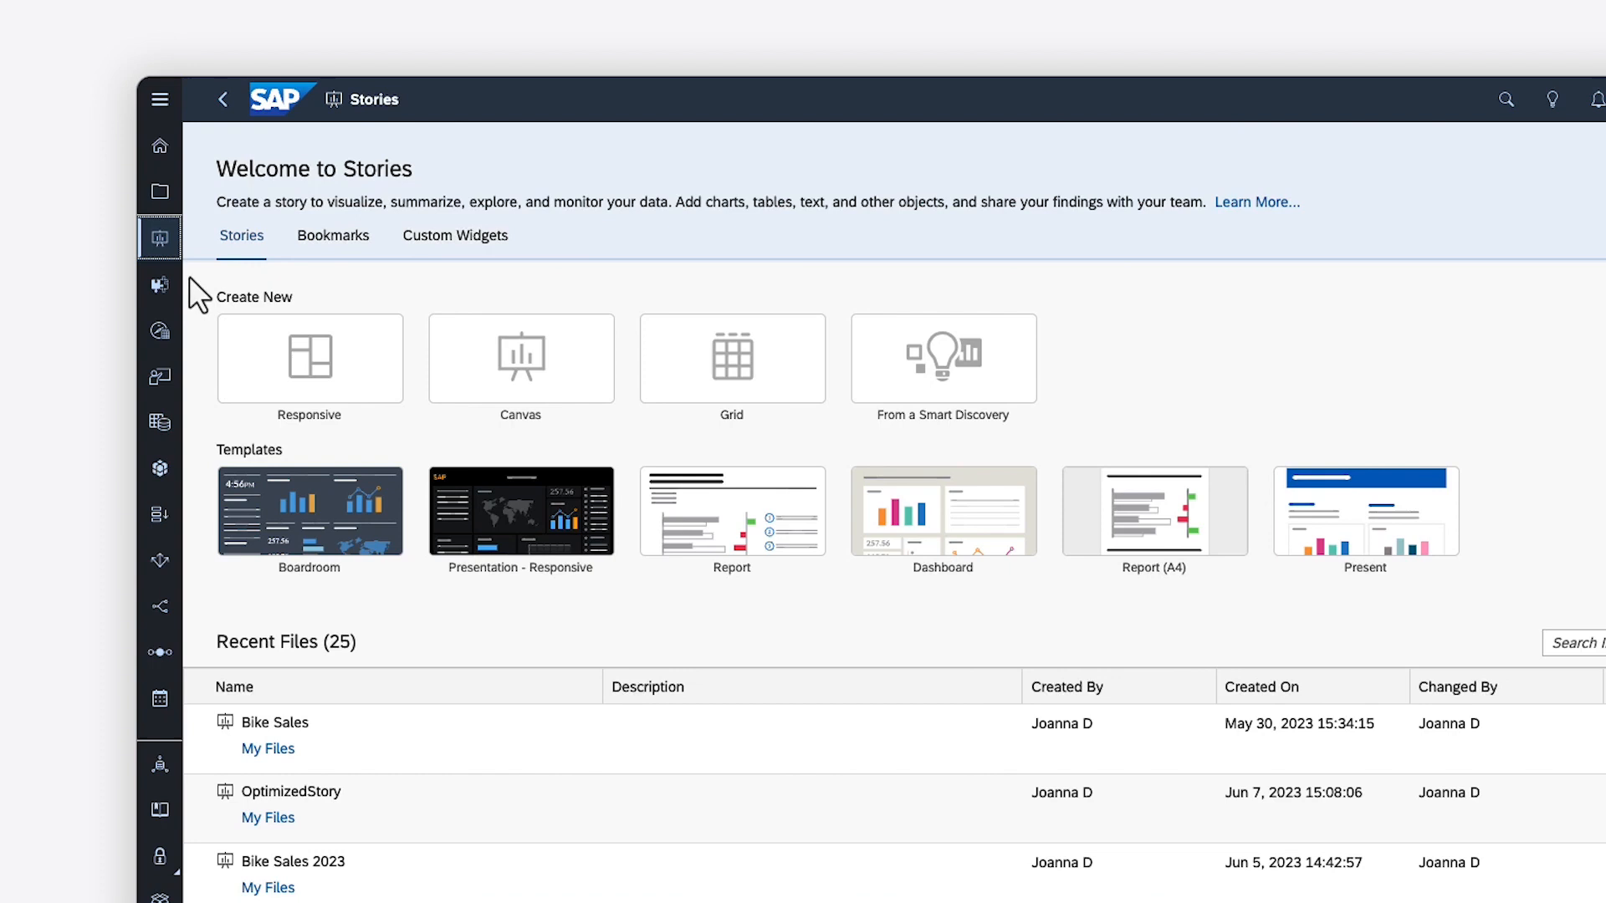
click(523, 370)
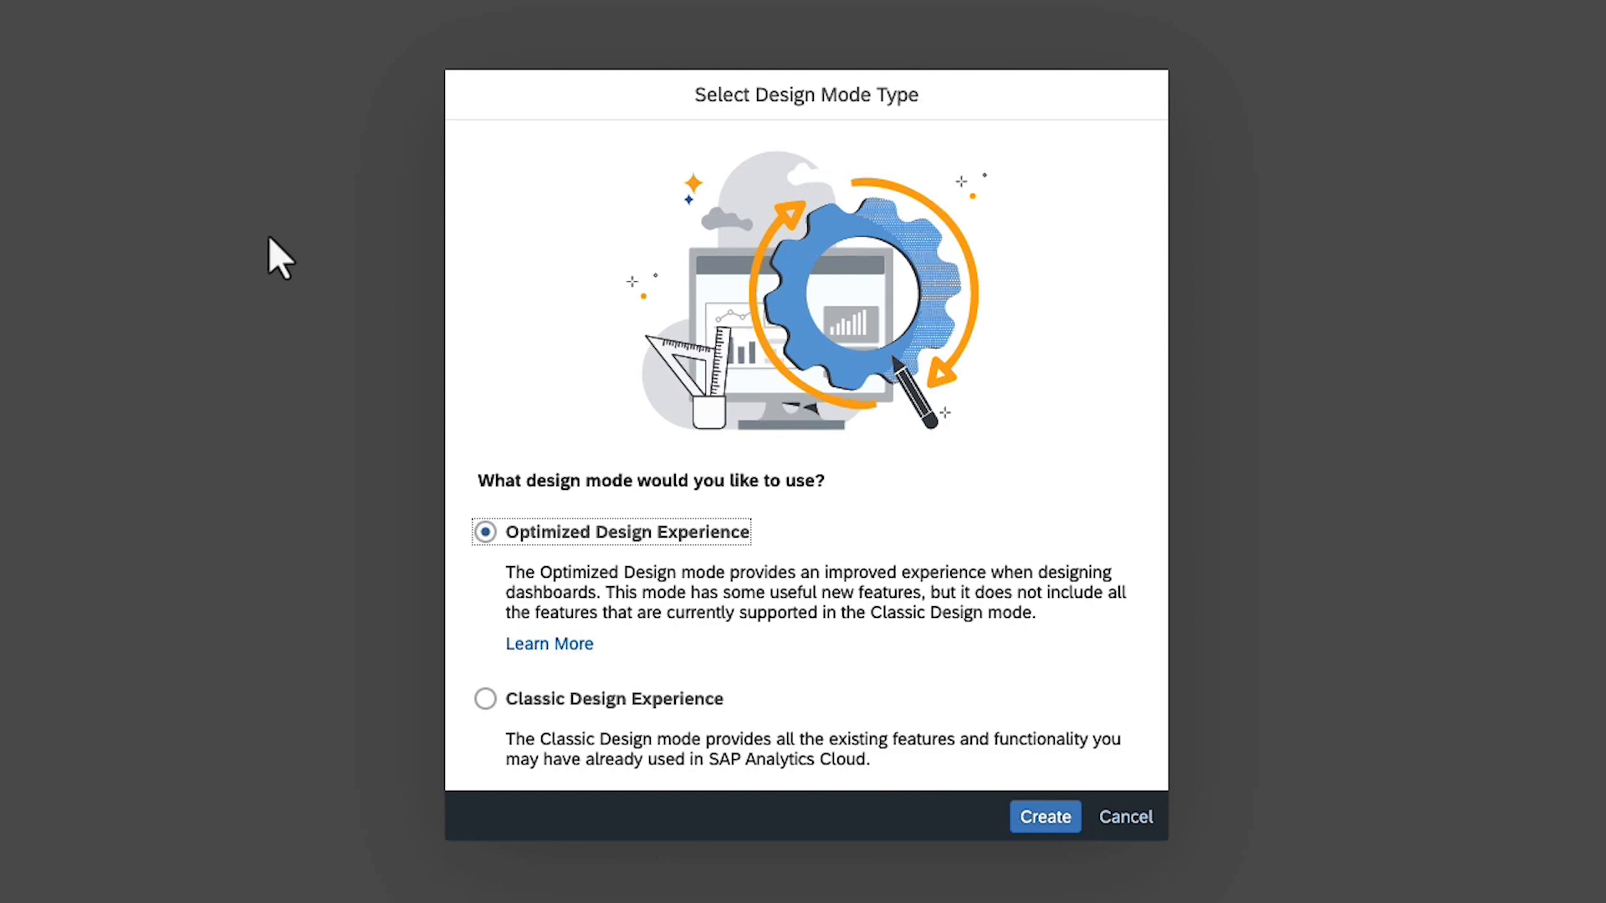
click(486, 701)
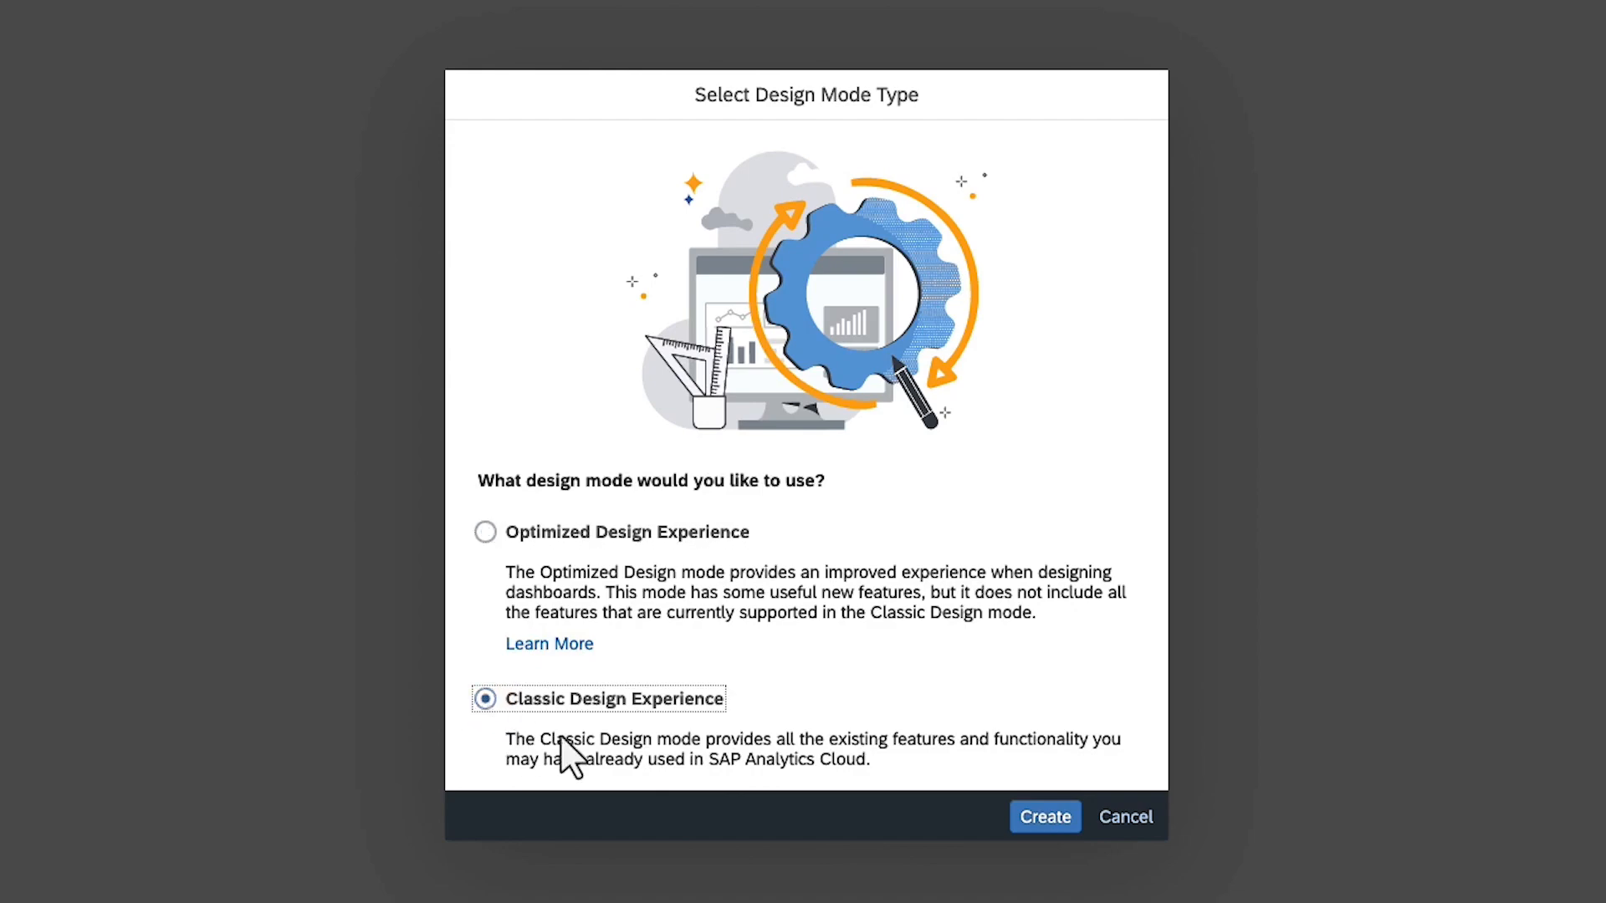
click(1046, 816)
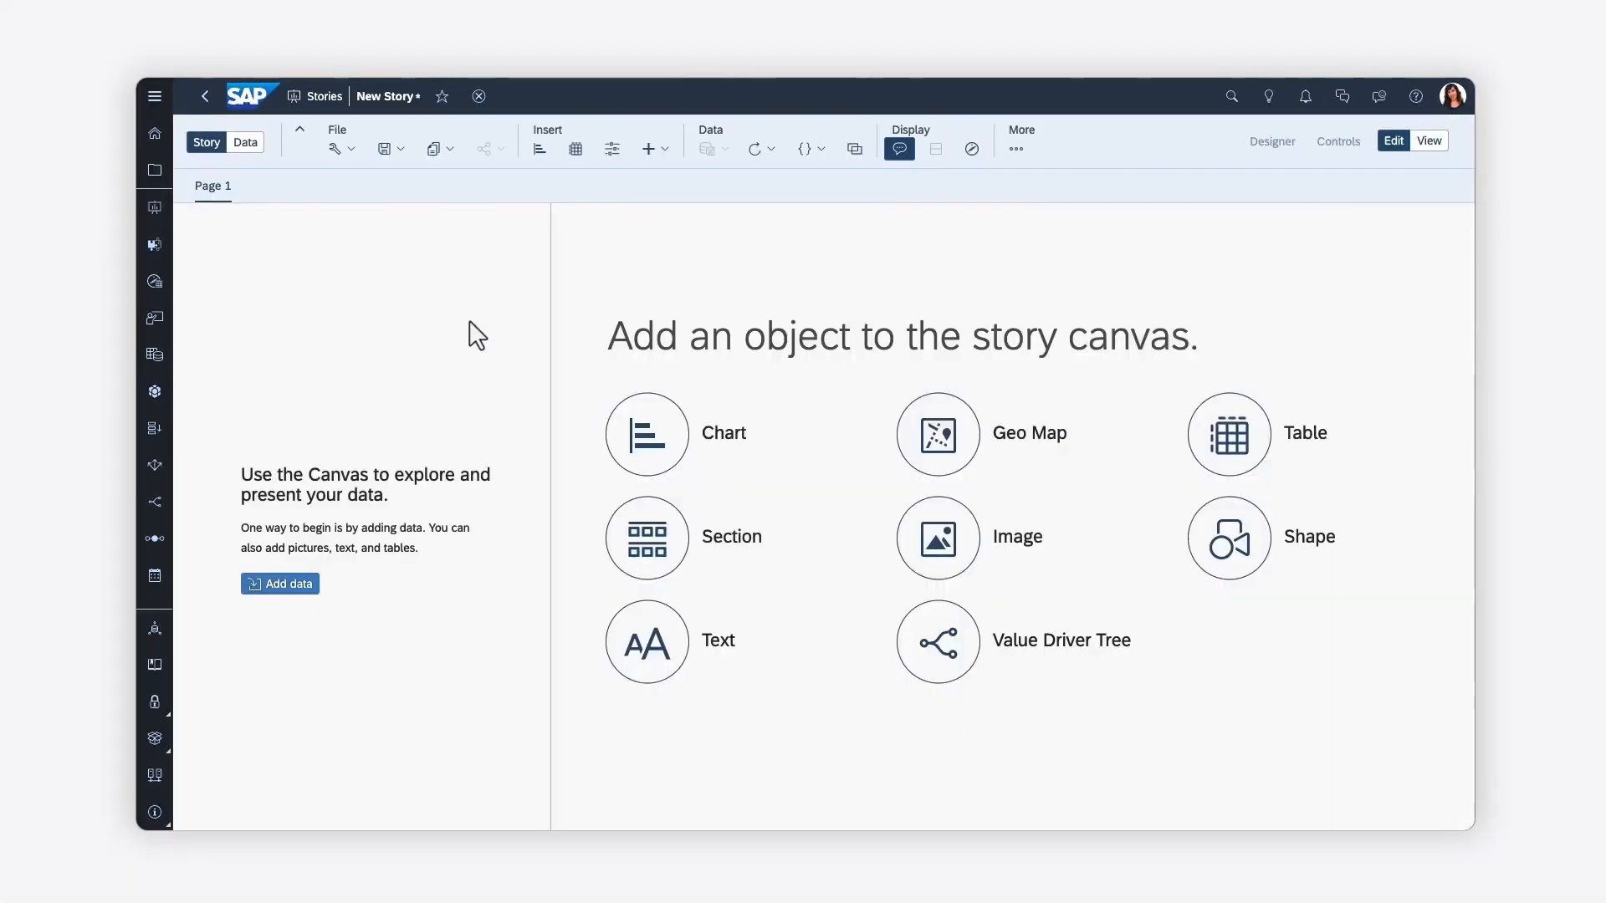
- Add the PLANNING_update model as the story's data source and return to the story page
click(295, 191)
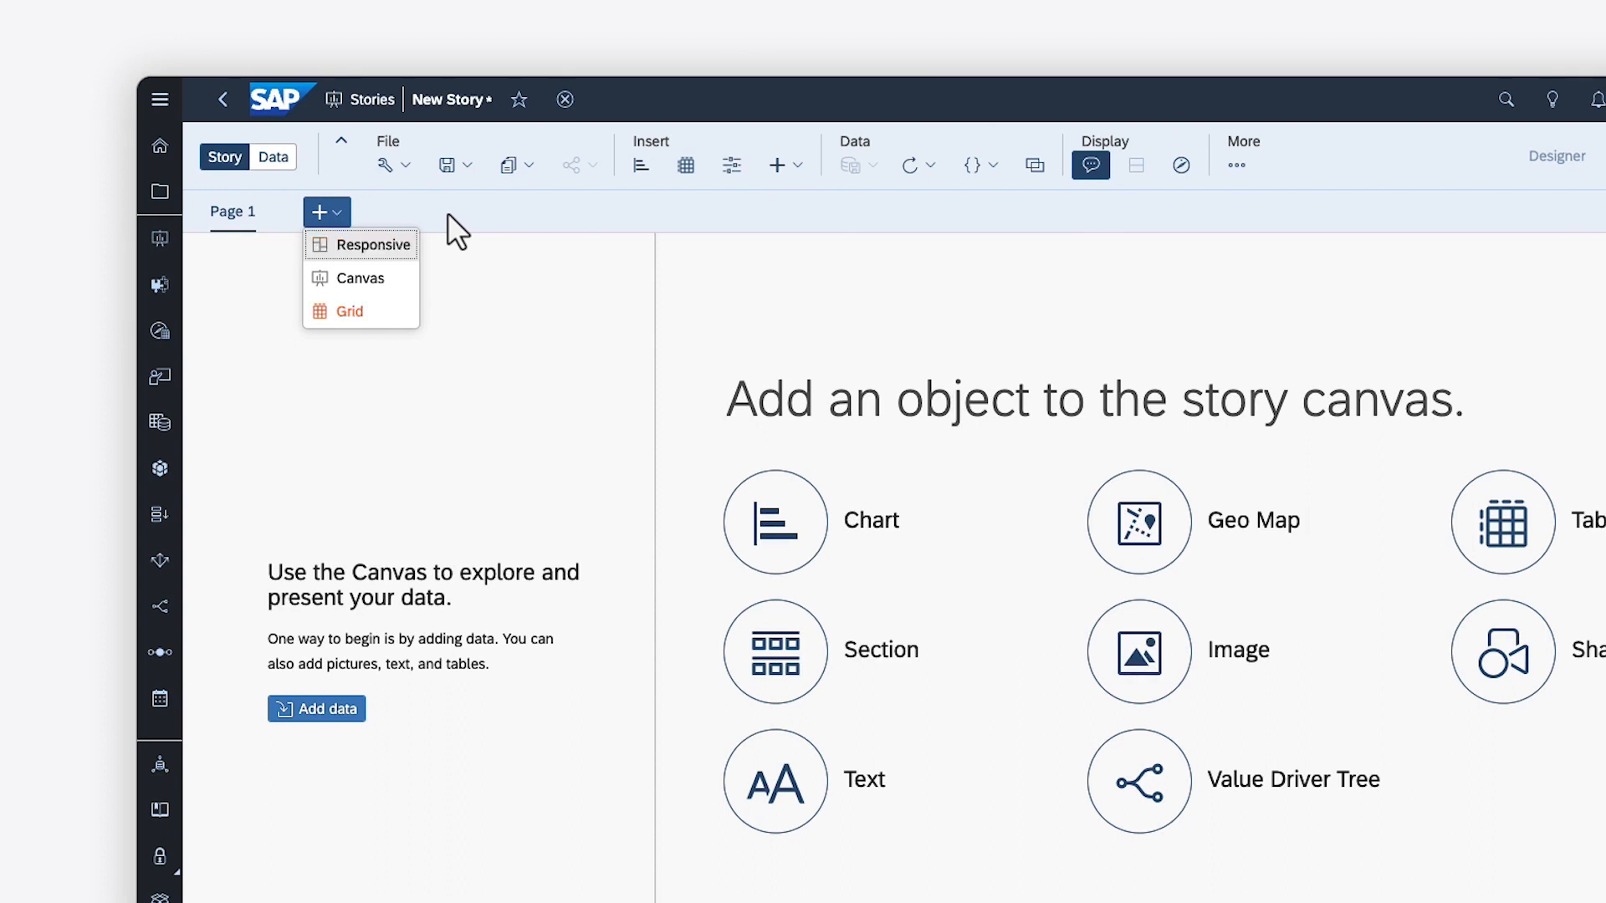
click(446, 216)
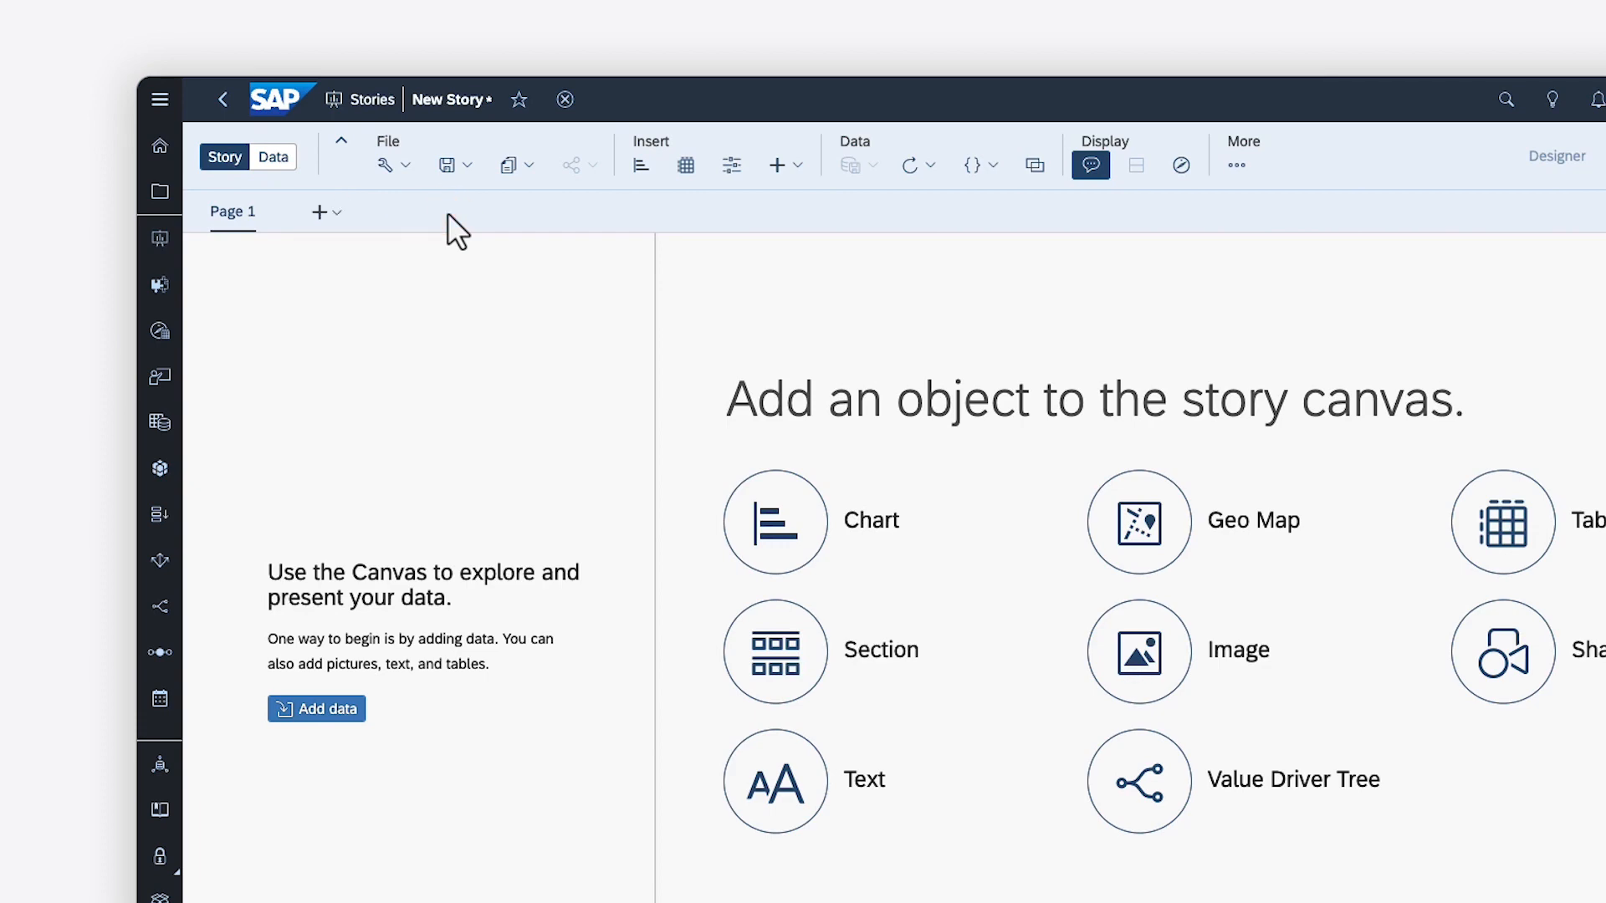
click(318, 711)
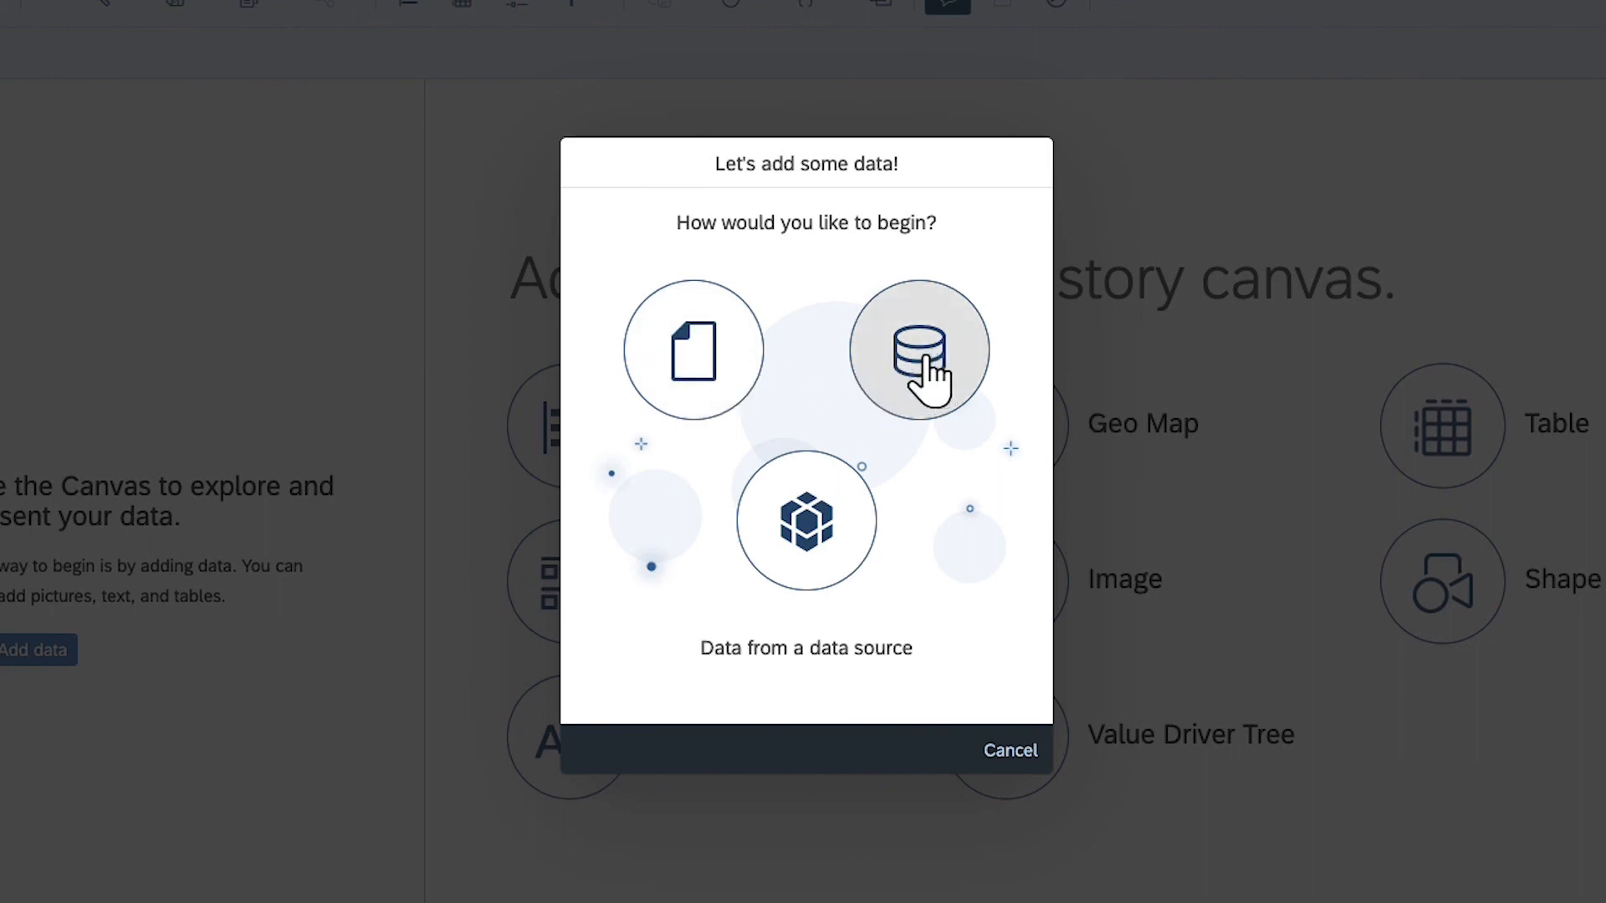
click(807, 535)
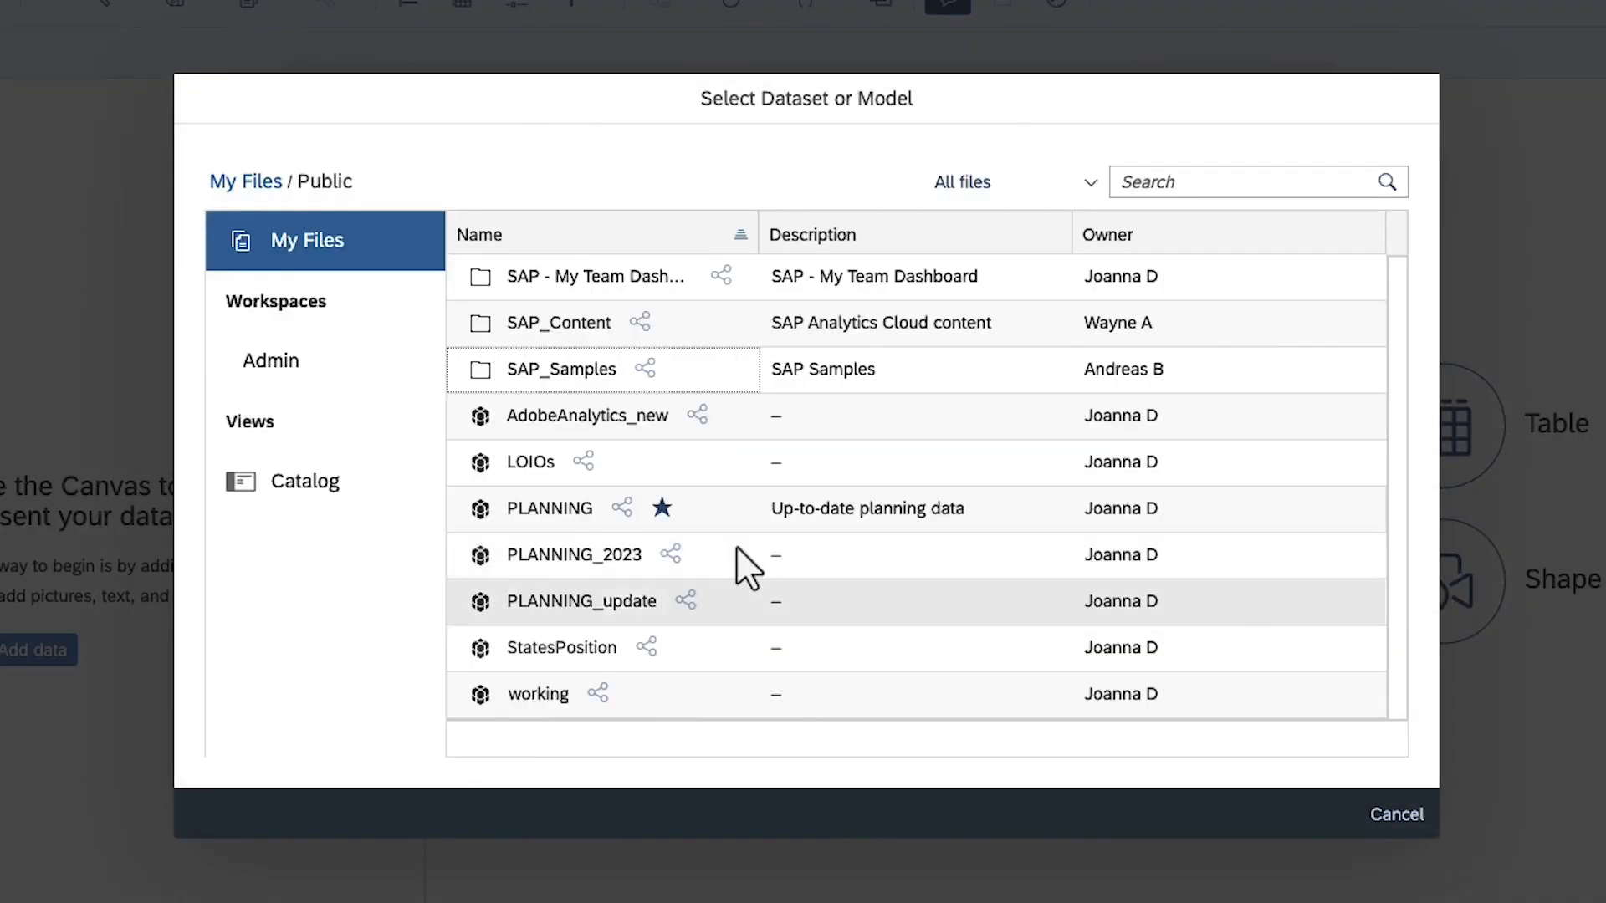
click(561, 603)
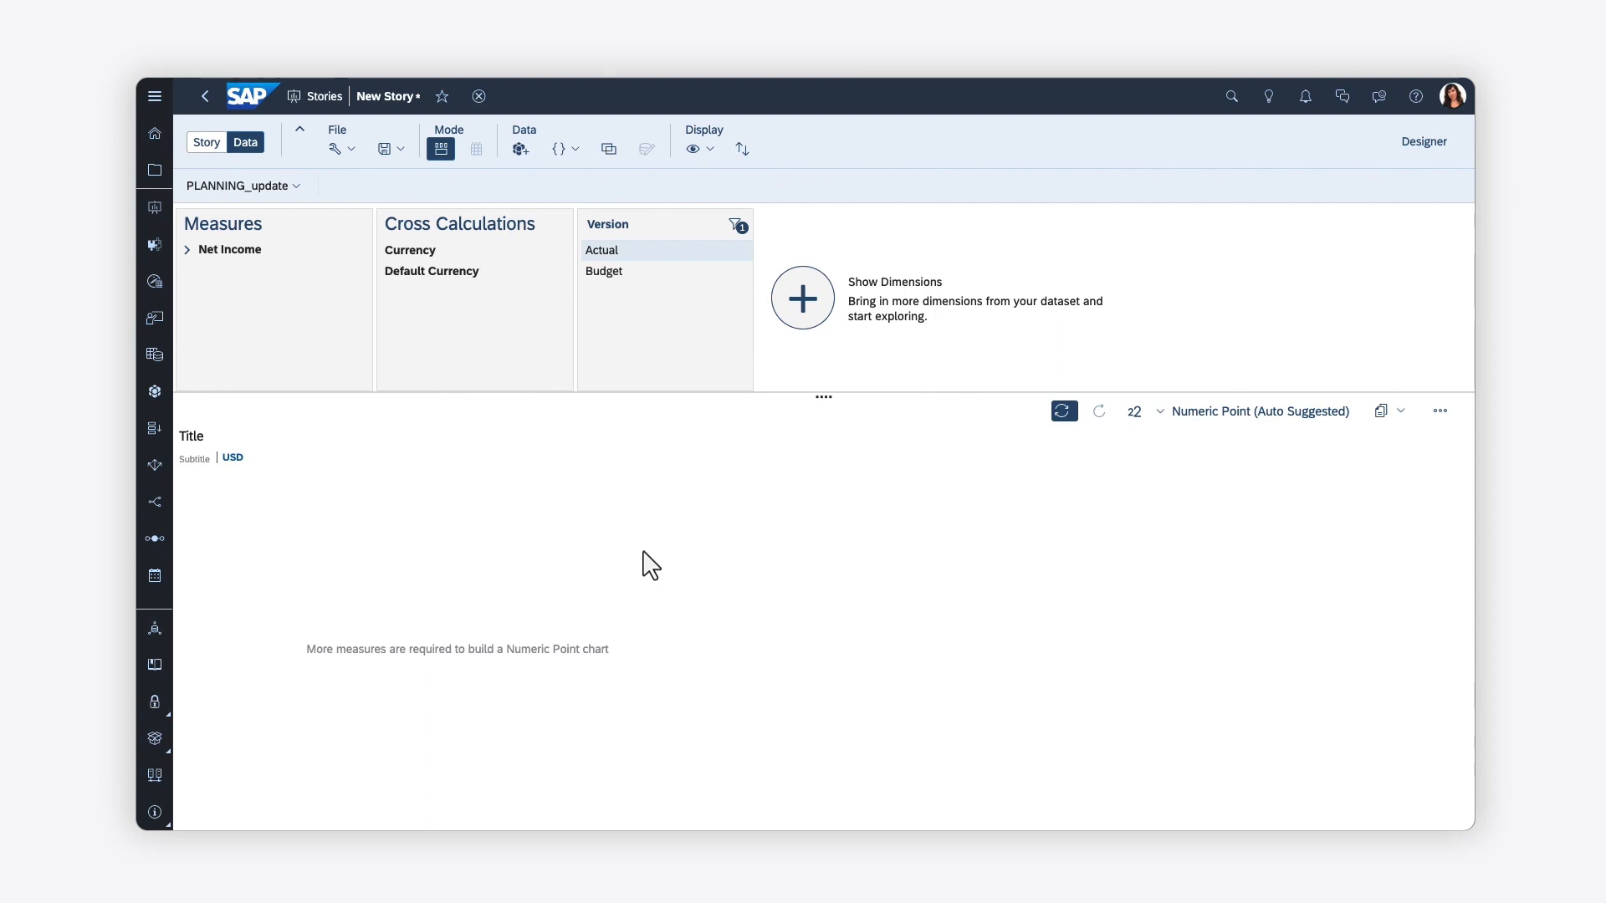
click(207, 143)
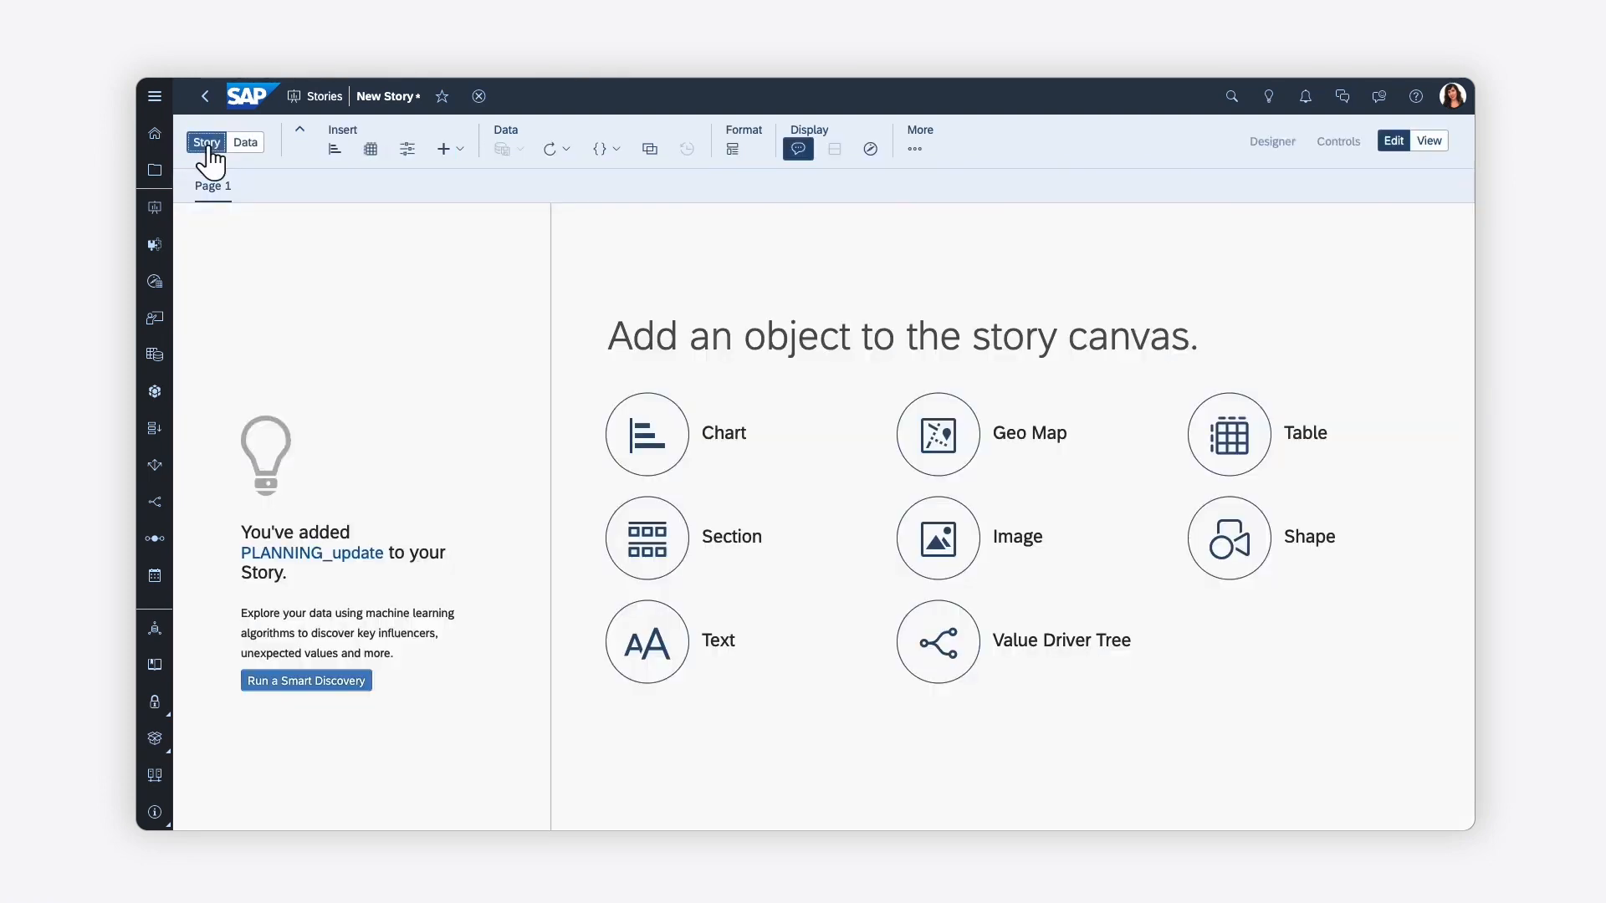
- Insert a chart on Page 1, make it narrower and stretch it down to nearly the full canvas height
click(652, 436)
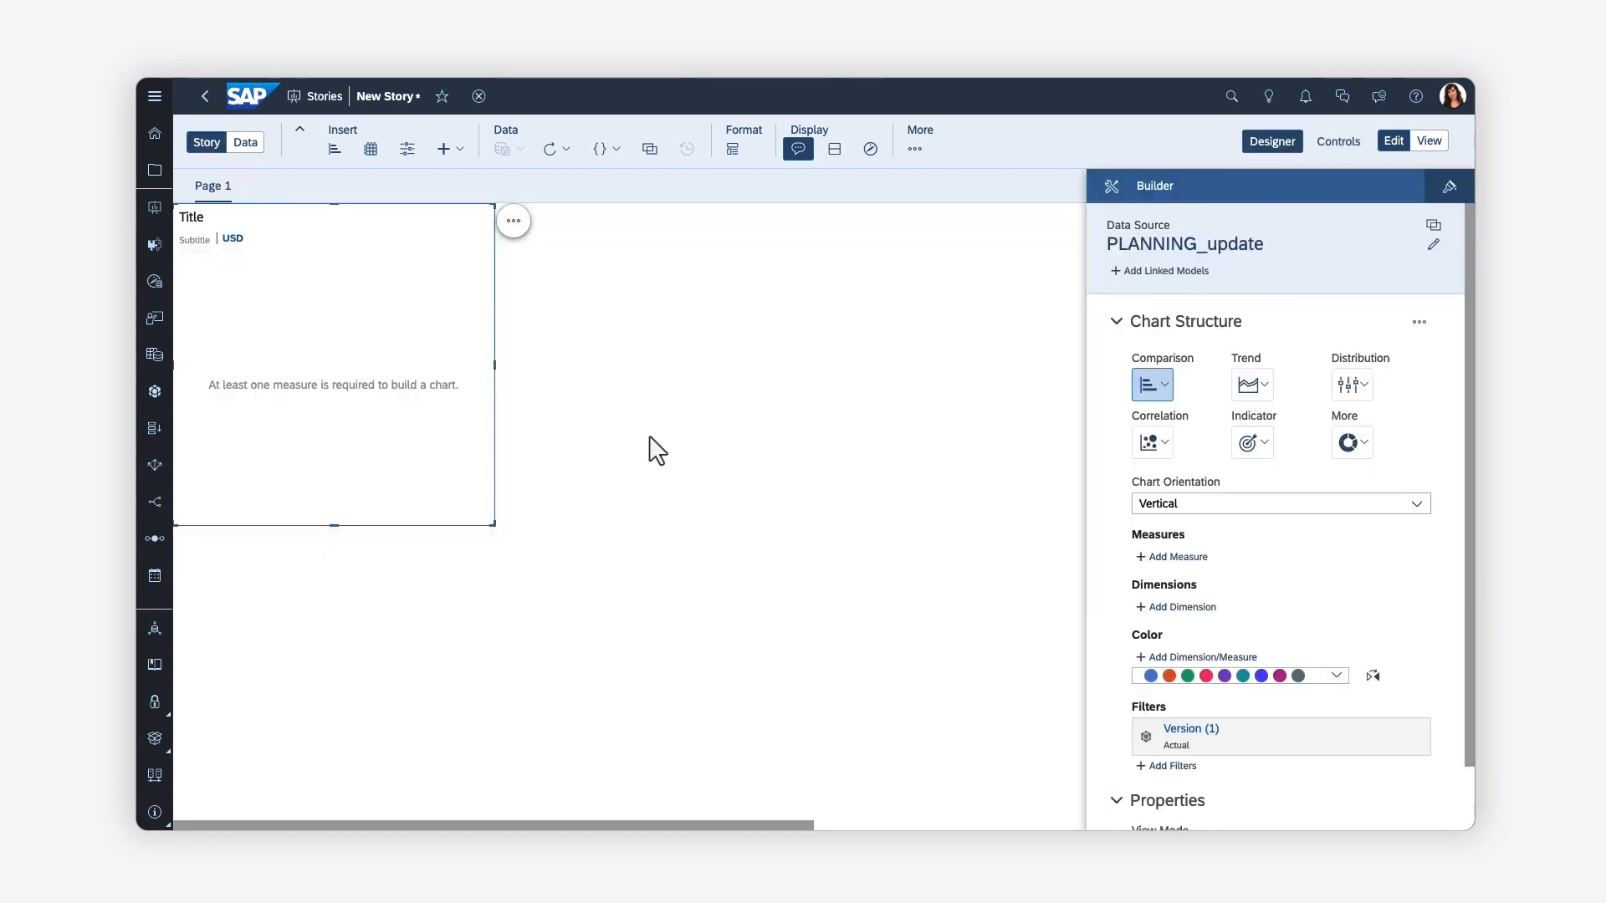
drag(494, 366, 441, 365)
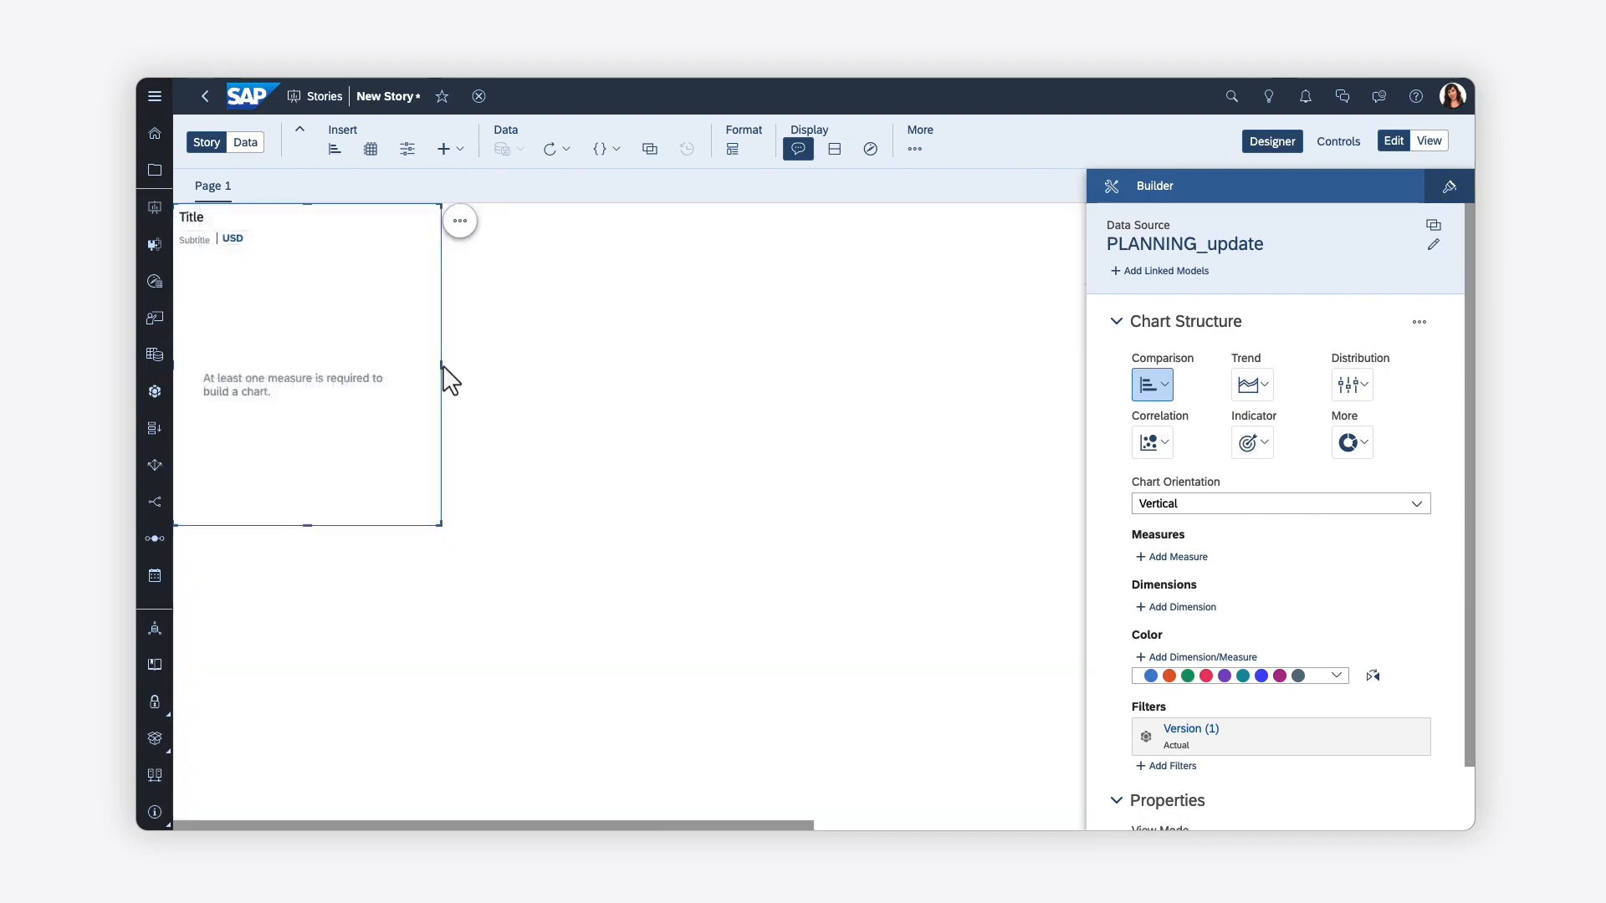
drag(306, 525, 296, 778)
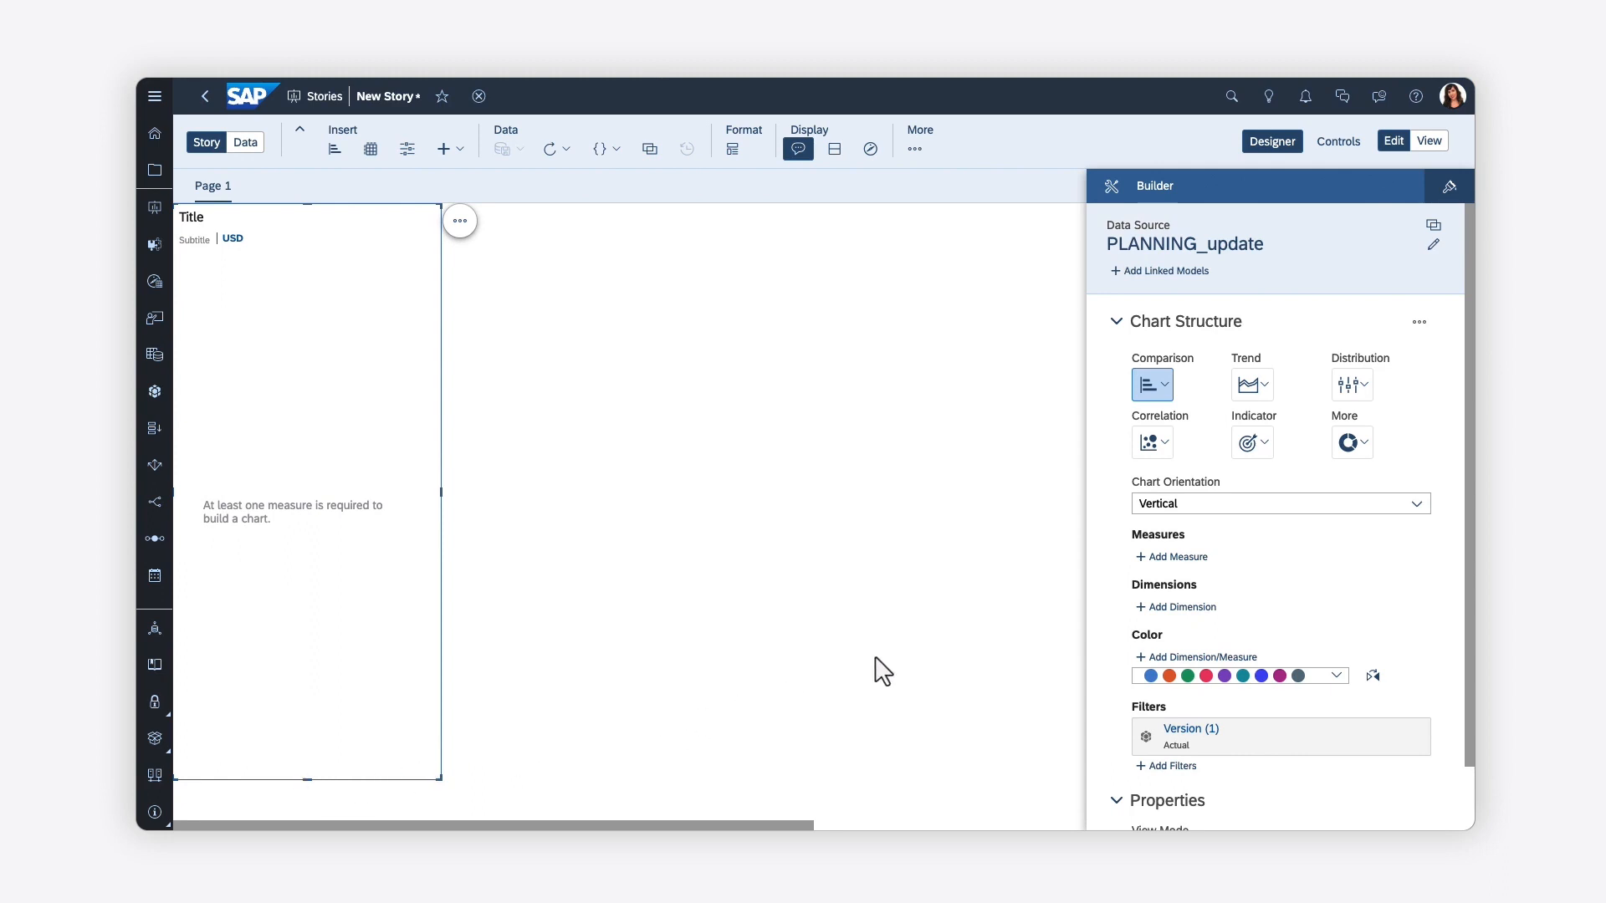
- Add Gross Margin, found under Net Income and Operating Income, as the chart's measure
click(1176, 559)
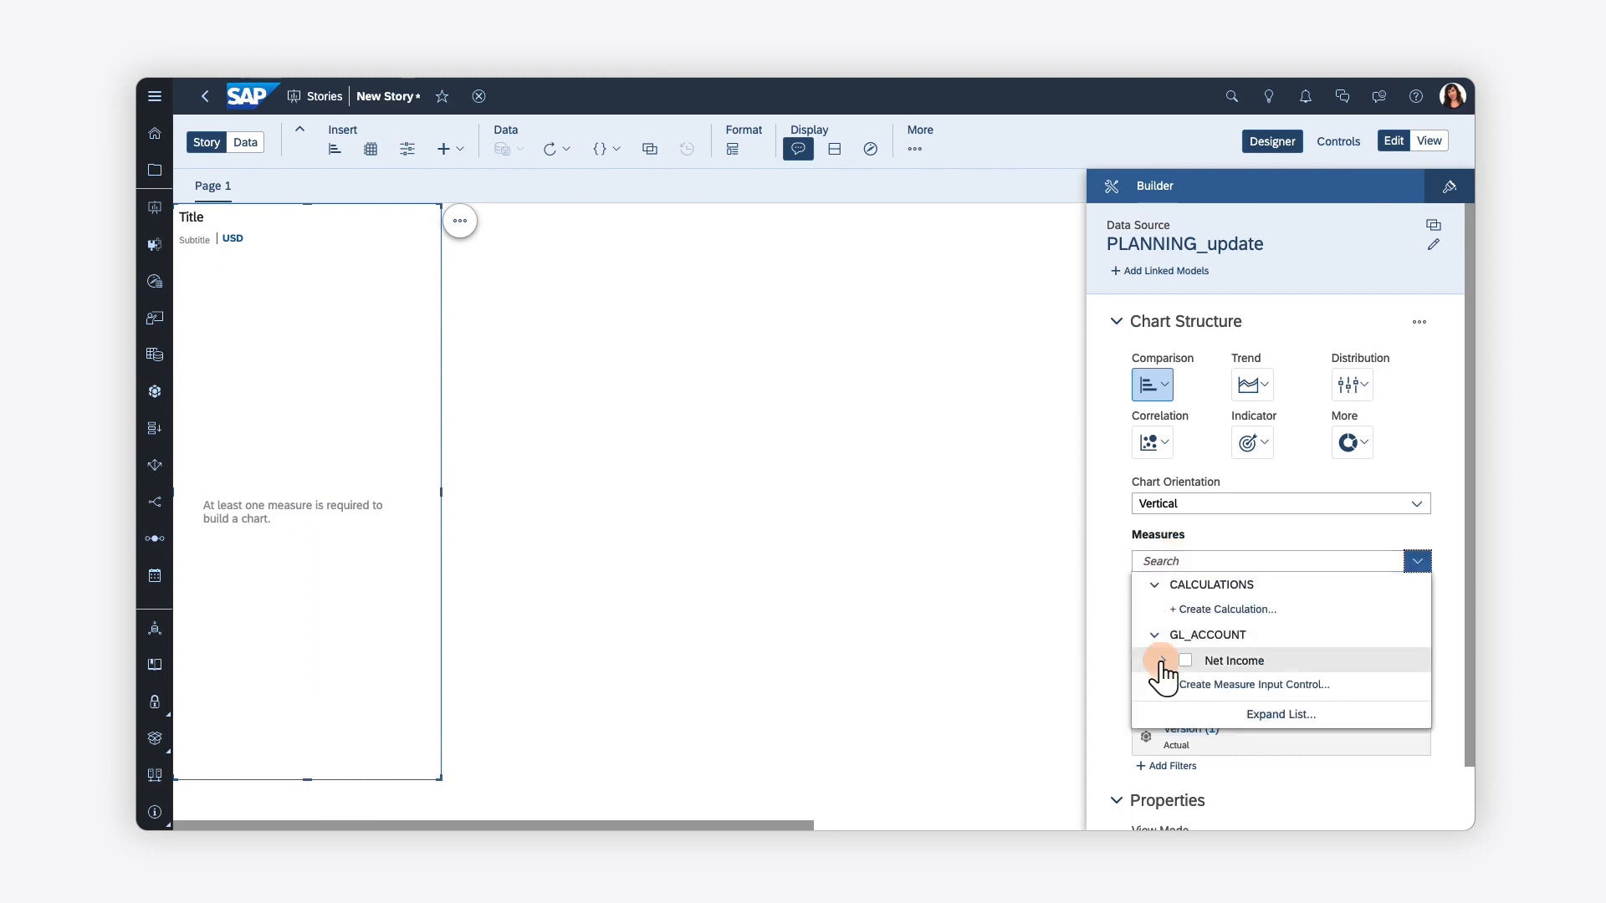
click(1163, 661)
click(1171, 686)
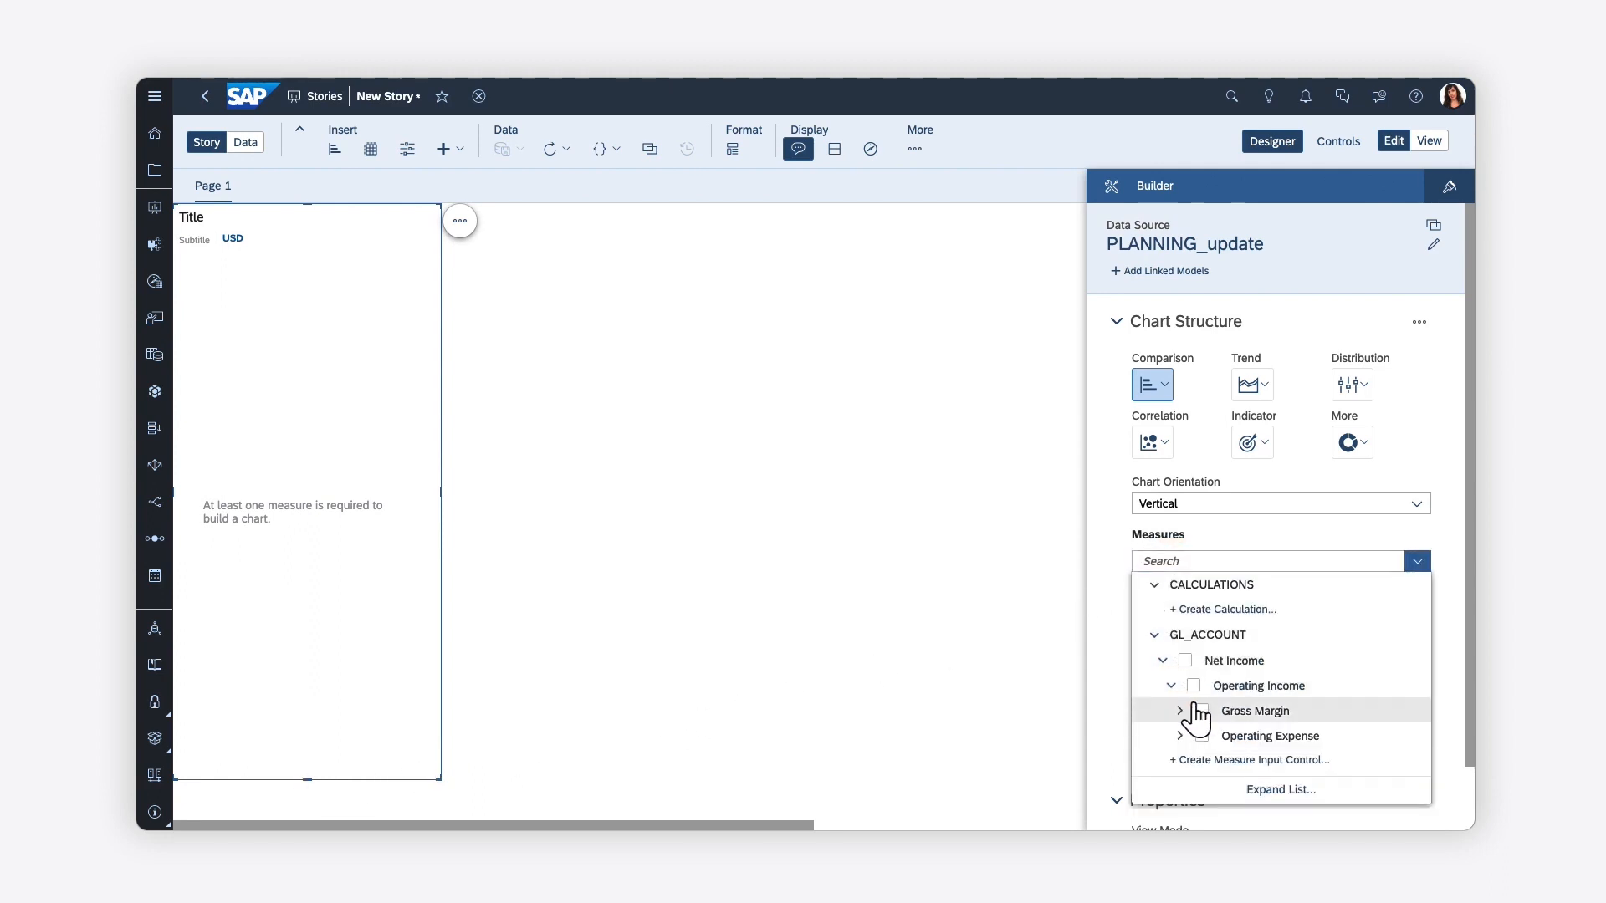
click(1203, 712)
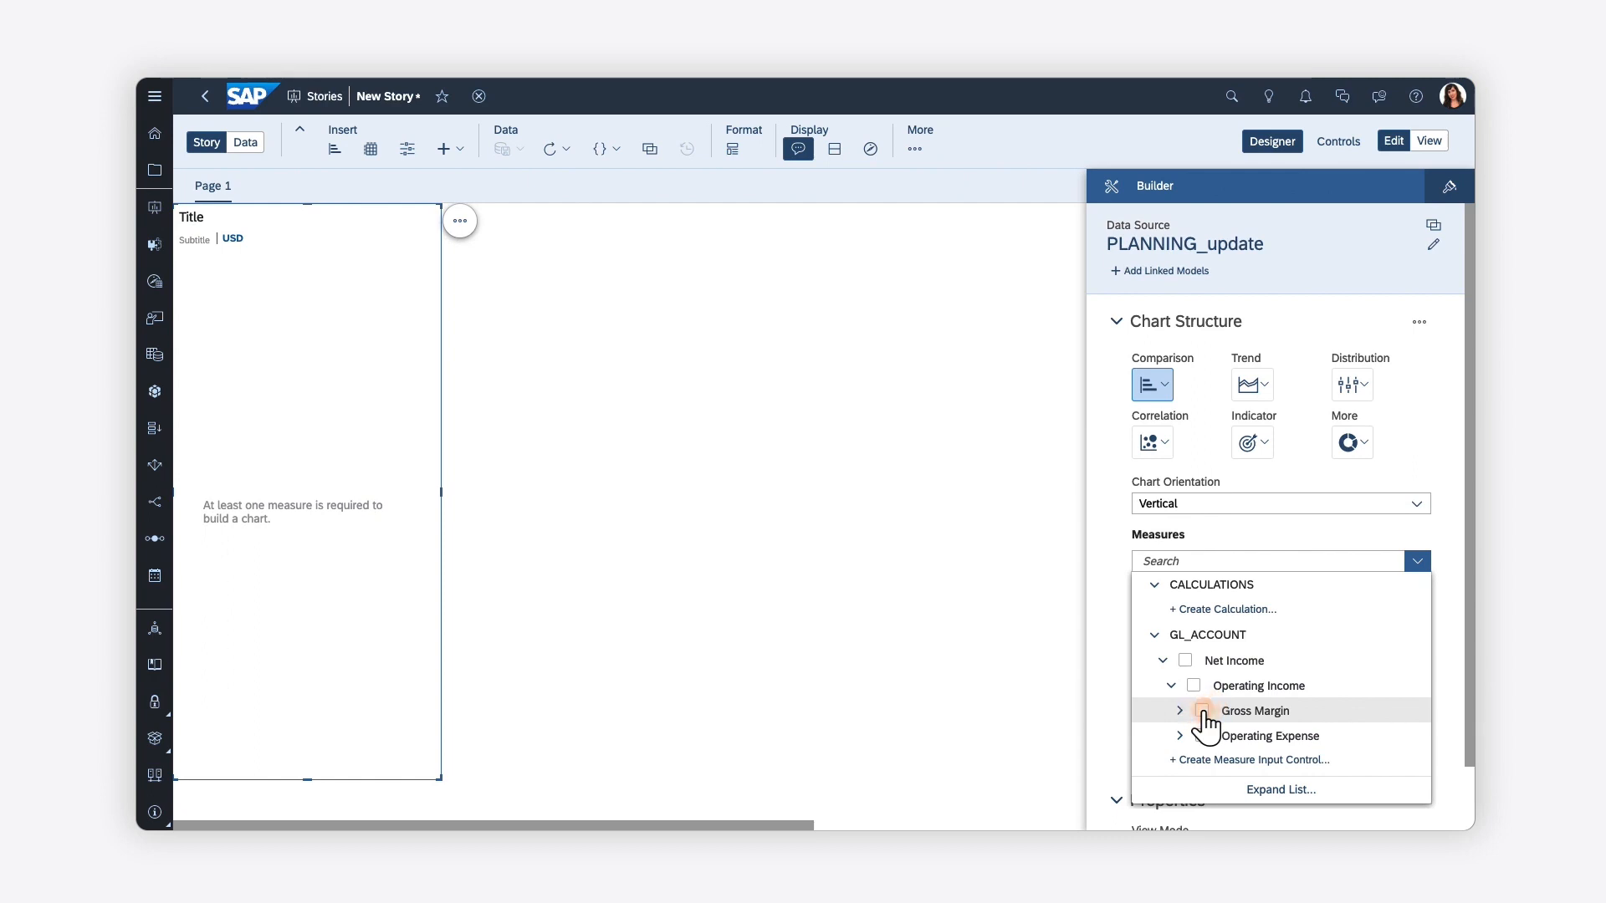
click(1114, 674)
- Add the Product dimension to the chart and exclude the (No Value) bar
click(1140, 671)
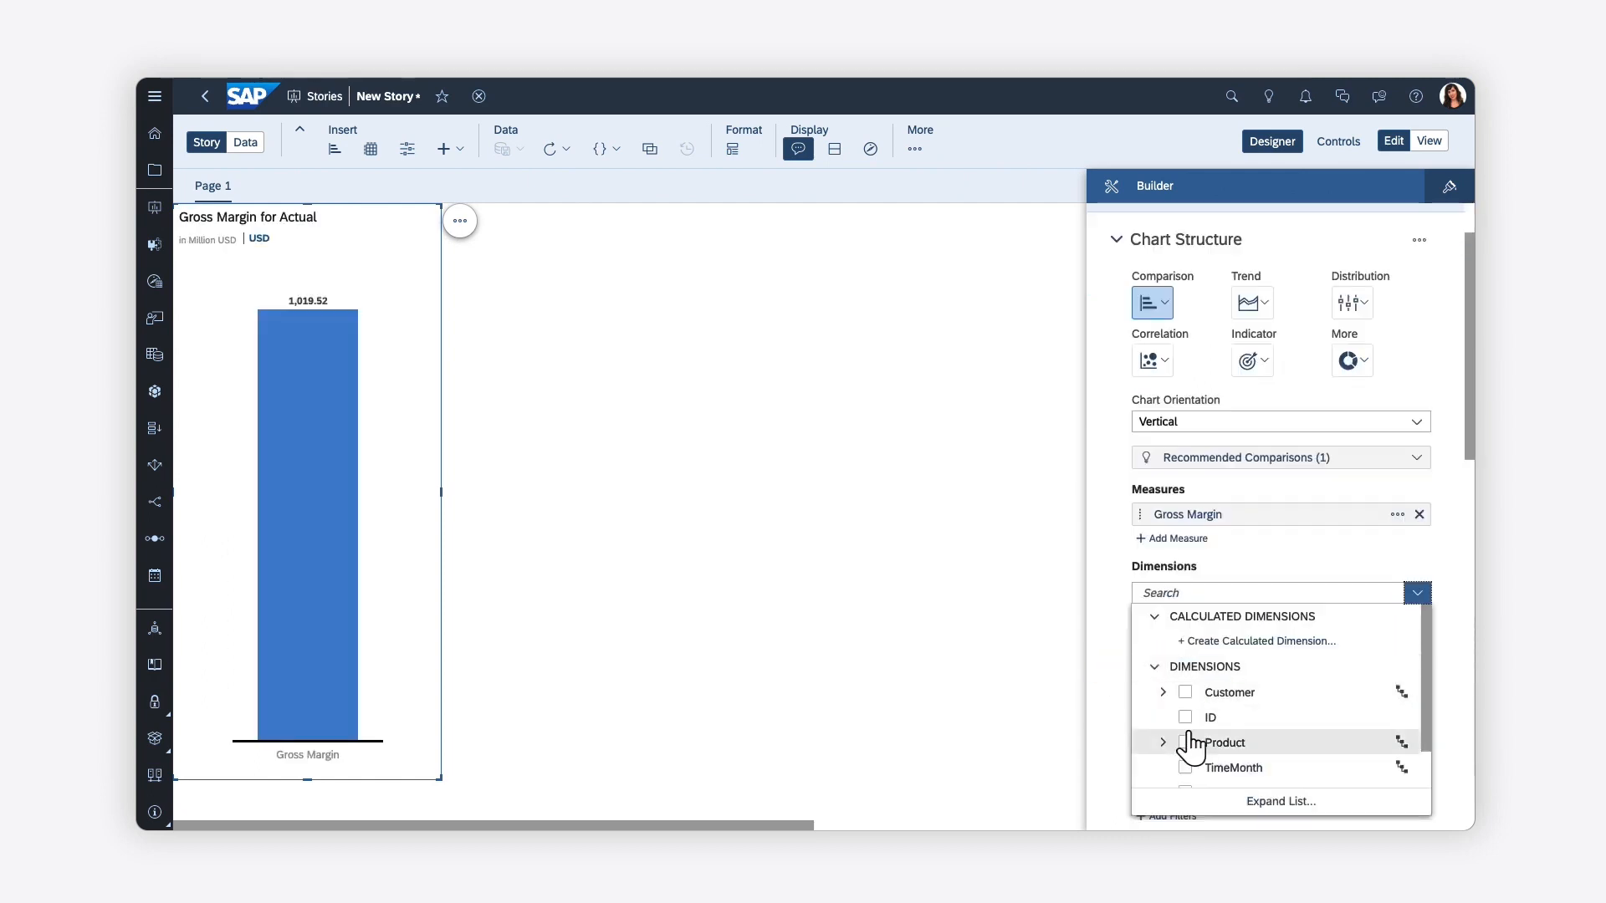
click(1184, 743)
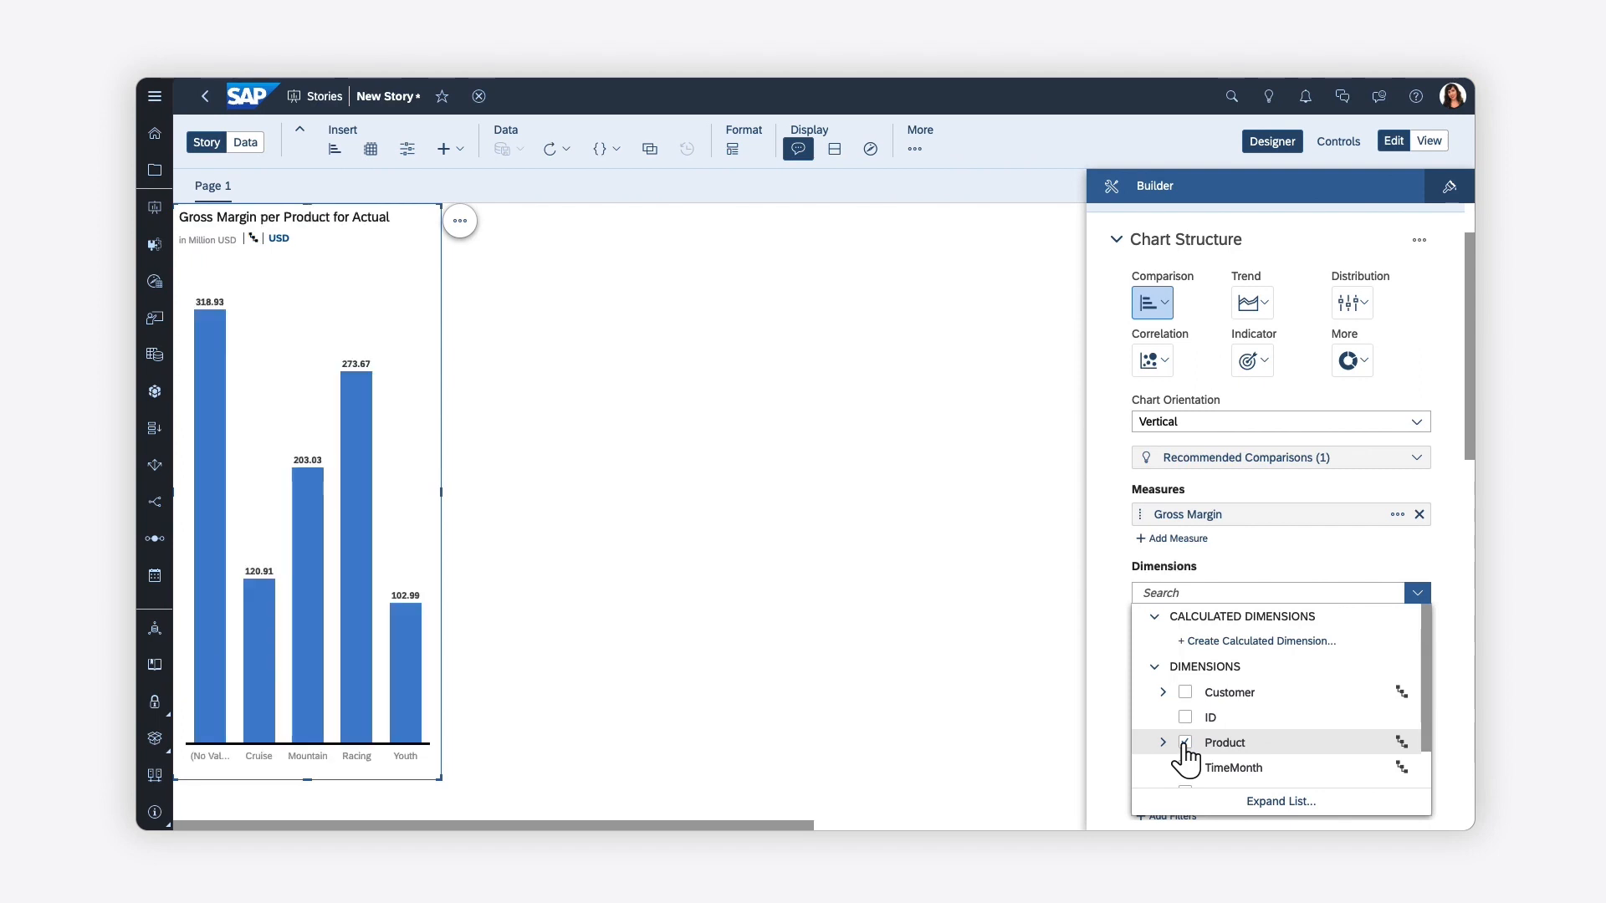
click(1114, 673)
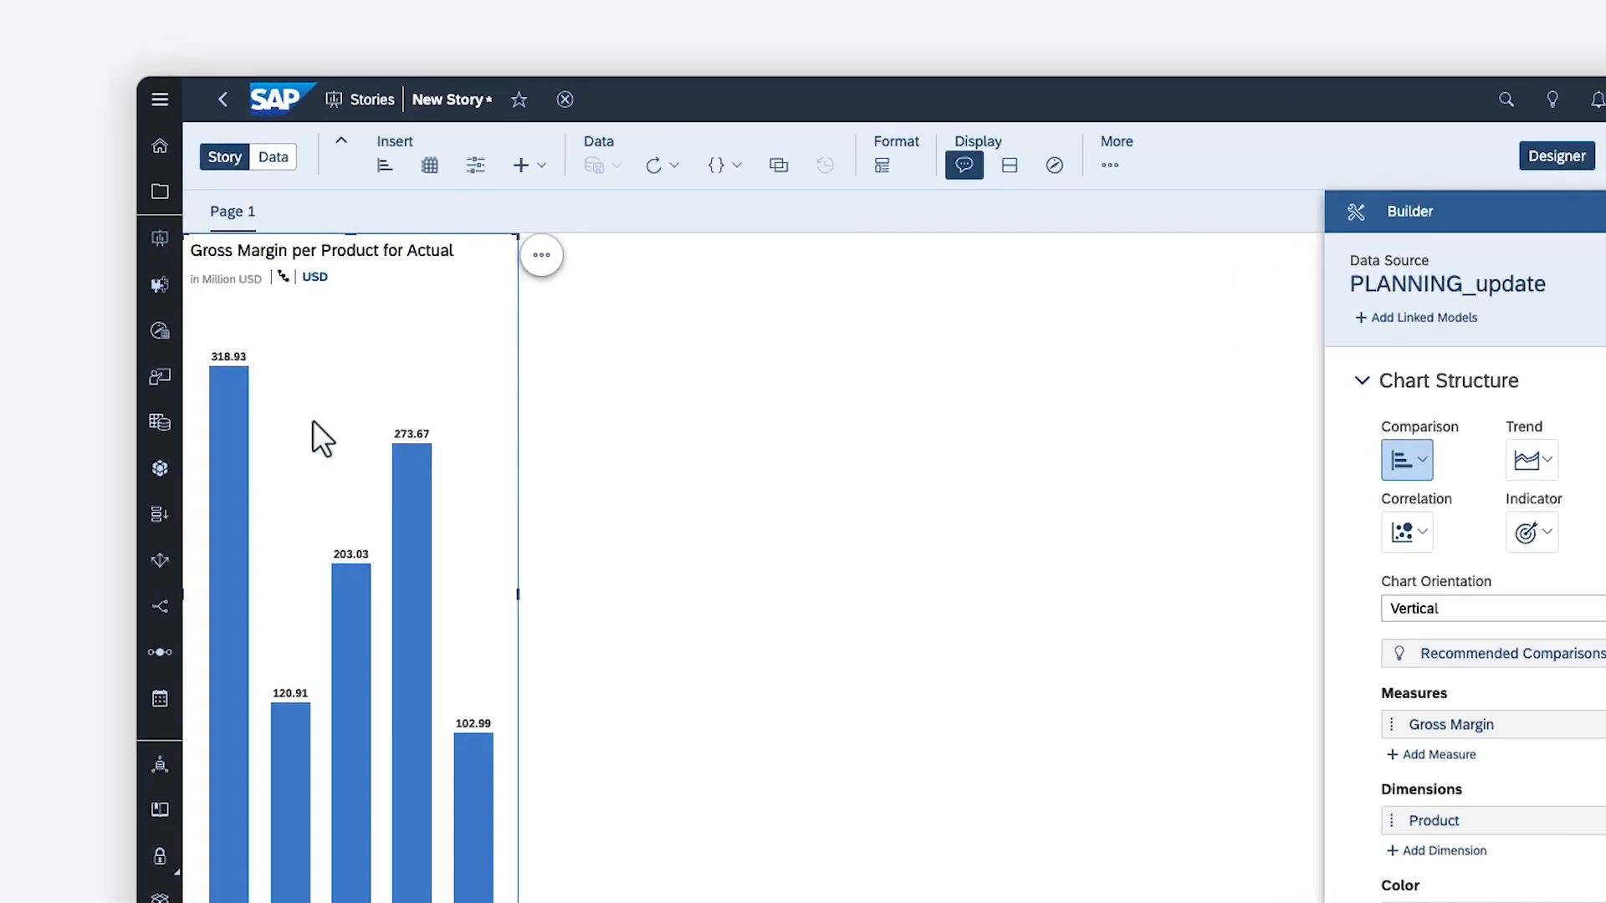
click(226, 426)
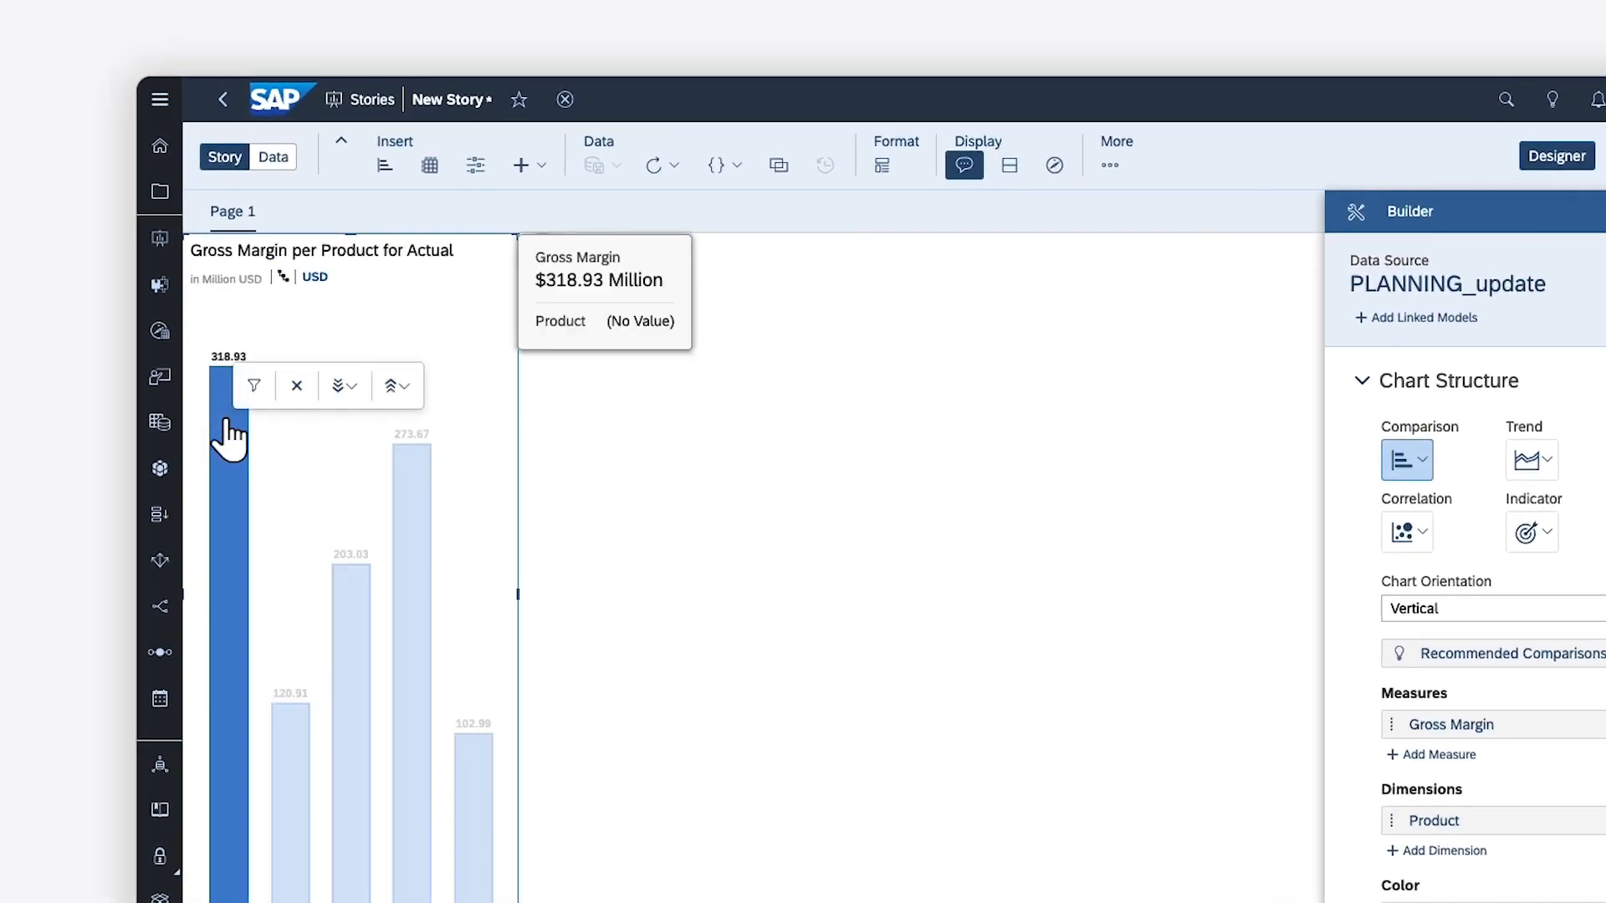
click(296, 387)
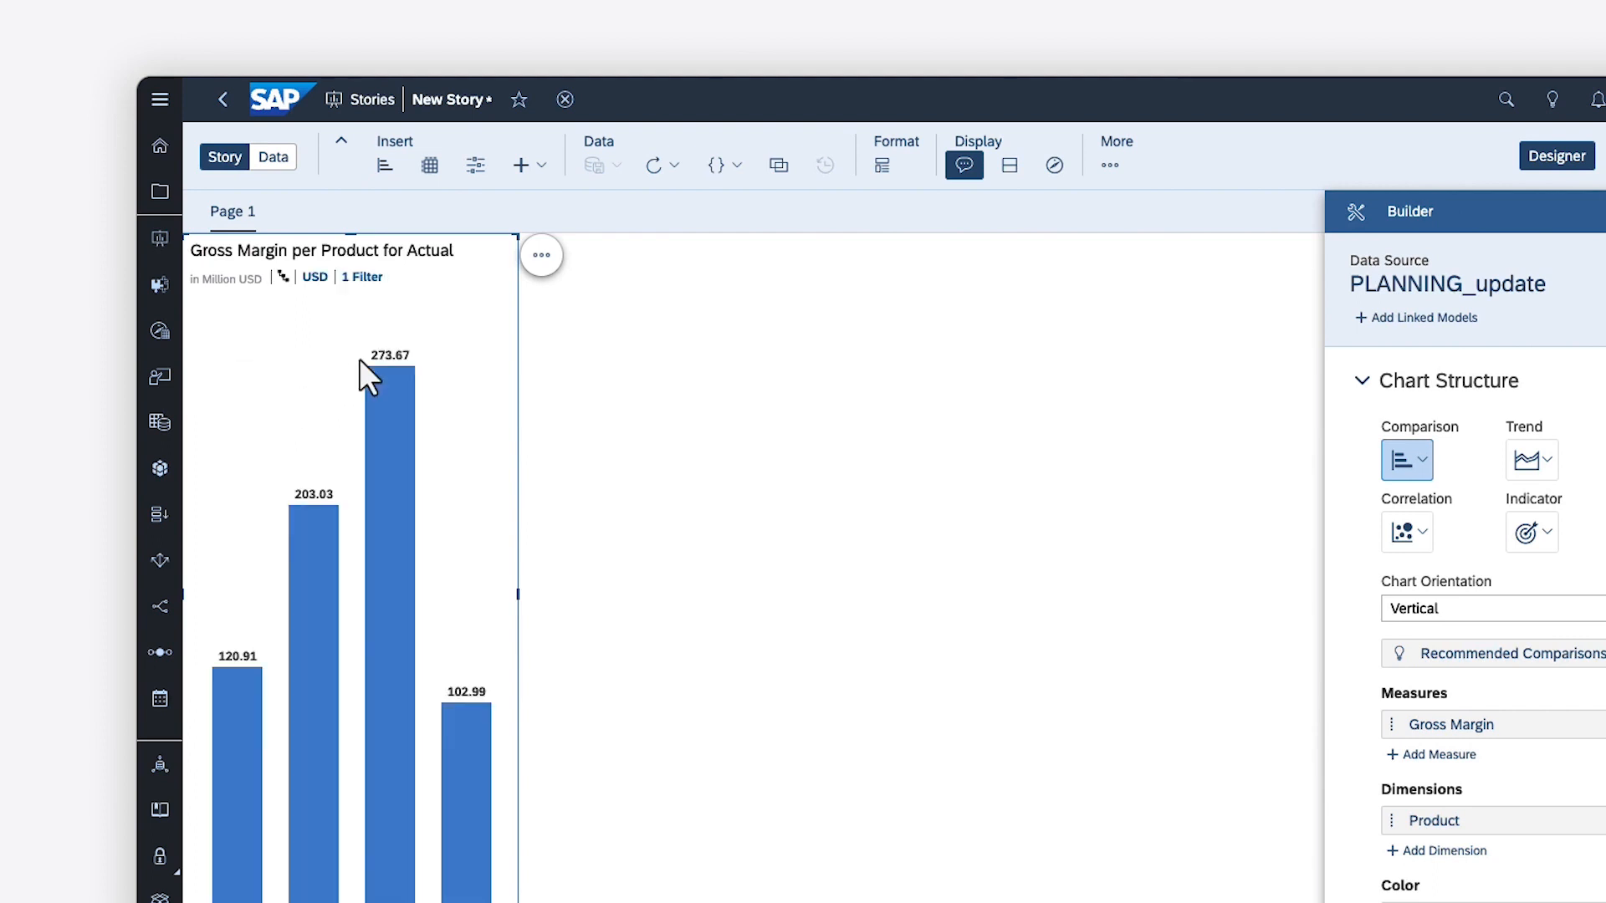
click(542, 255)
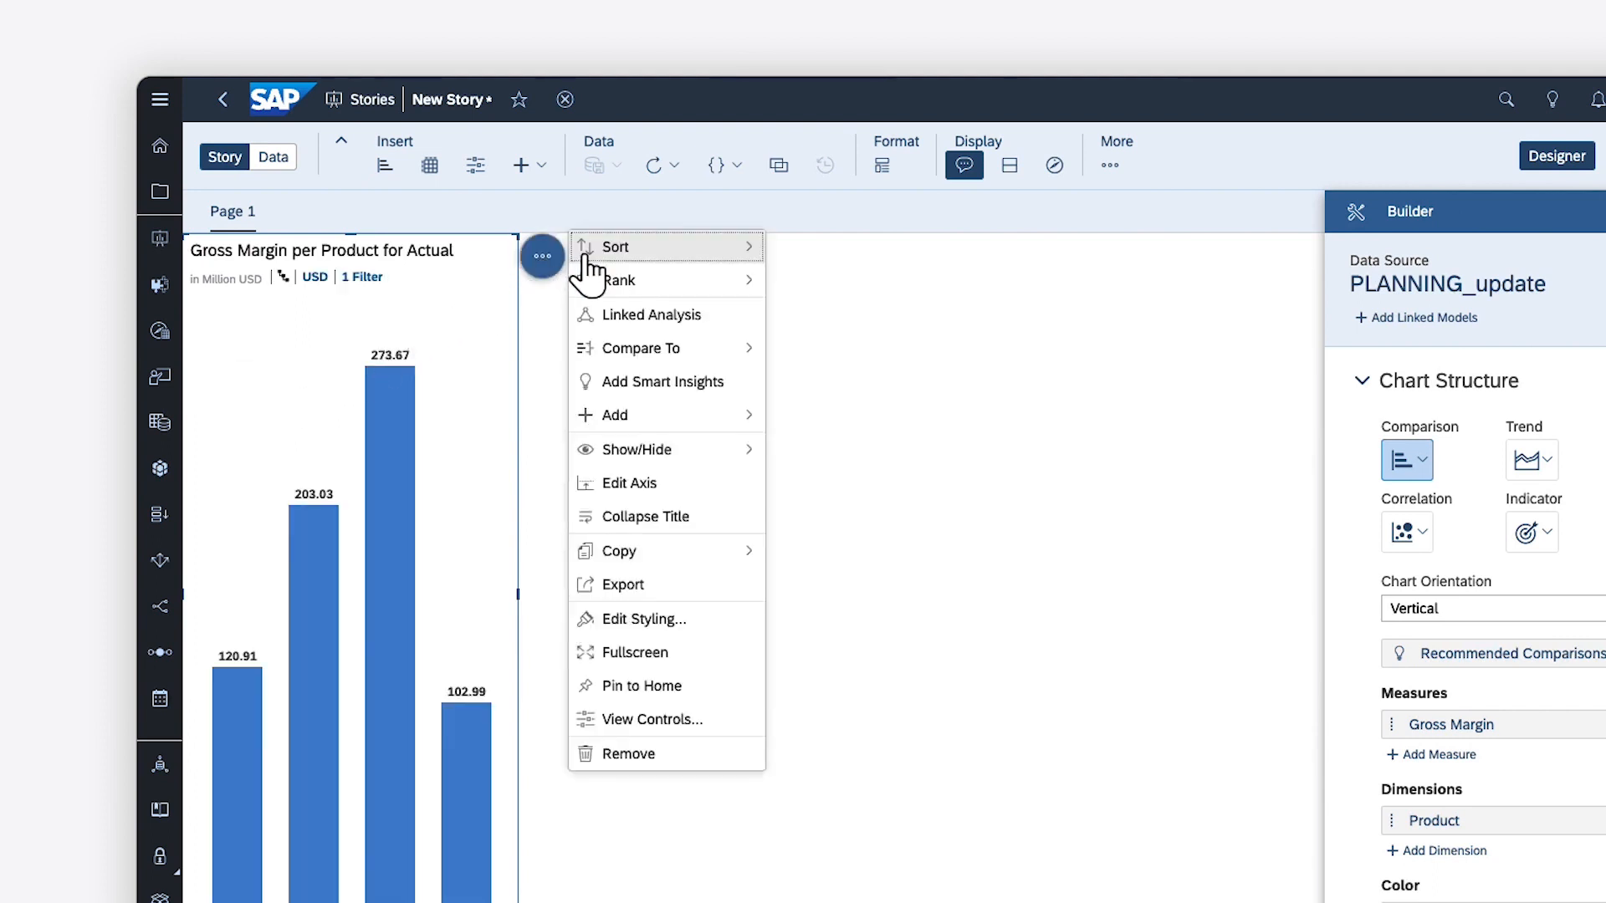
mouse_move(588, 258)
mouse_move(581, 286)
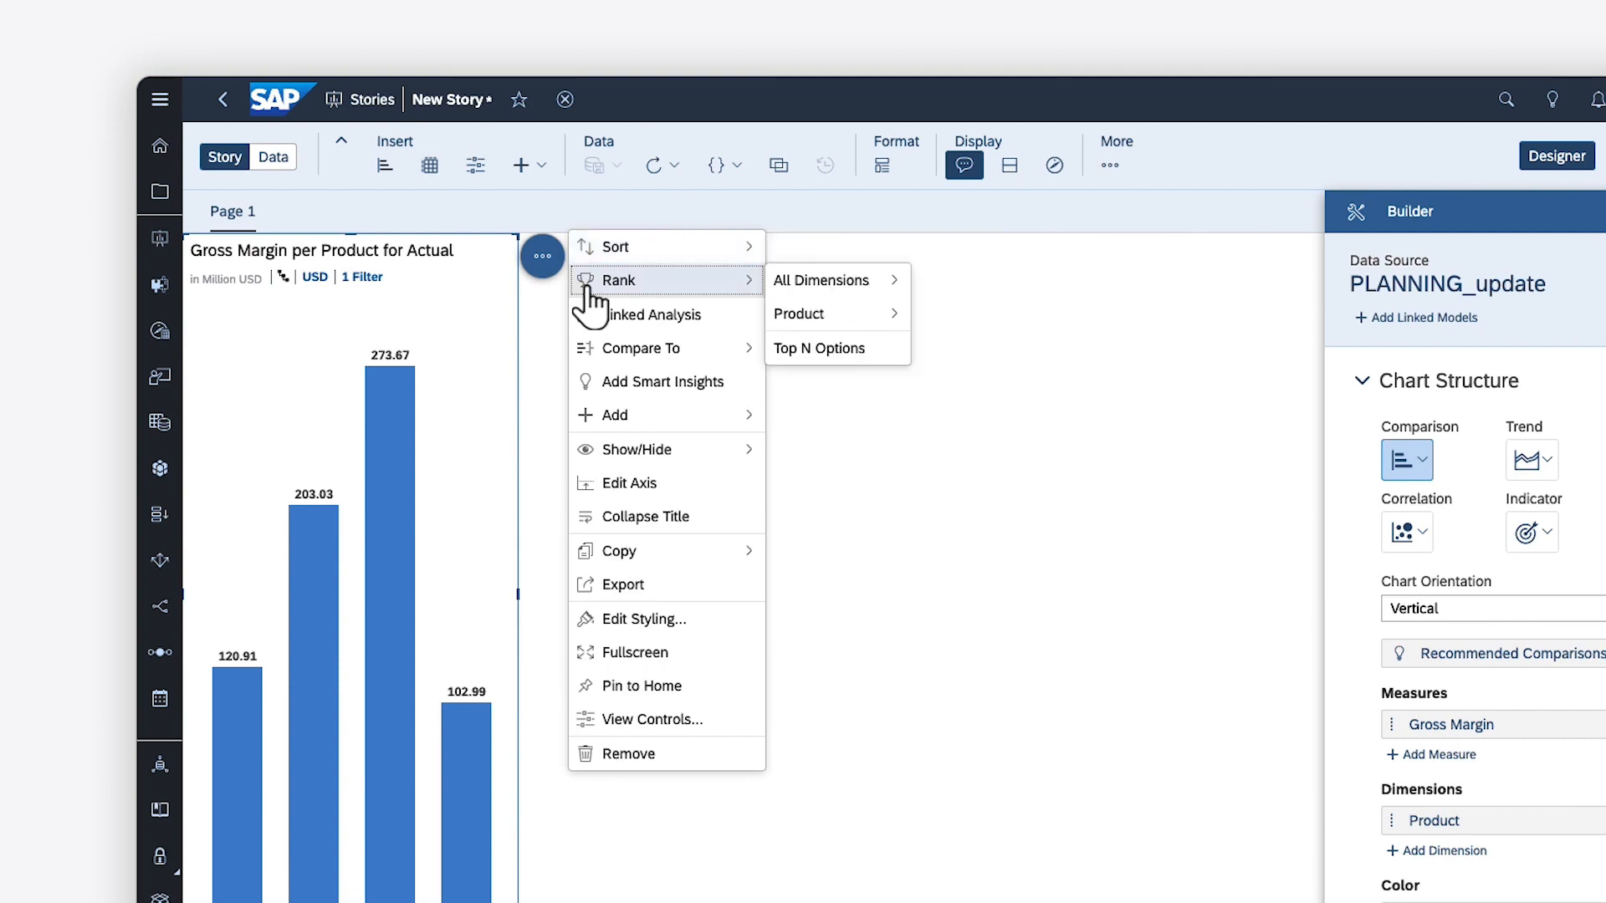
click(488, 290)
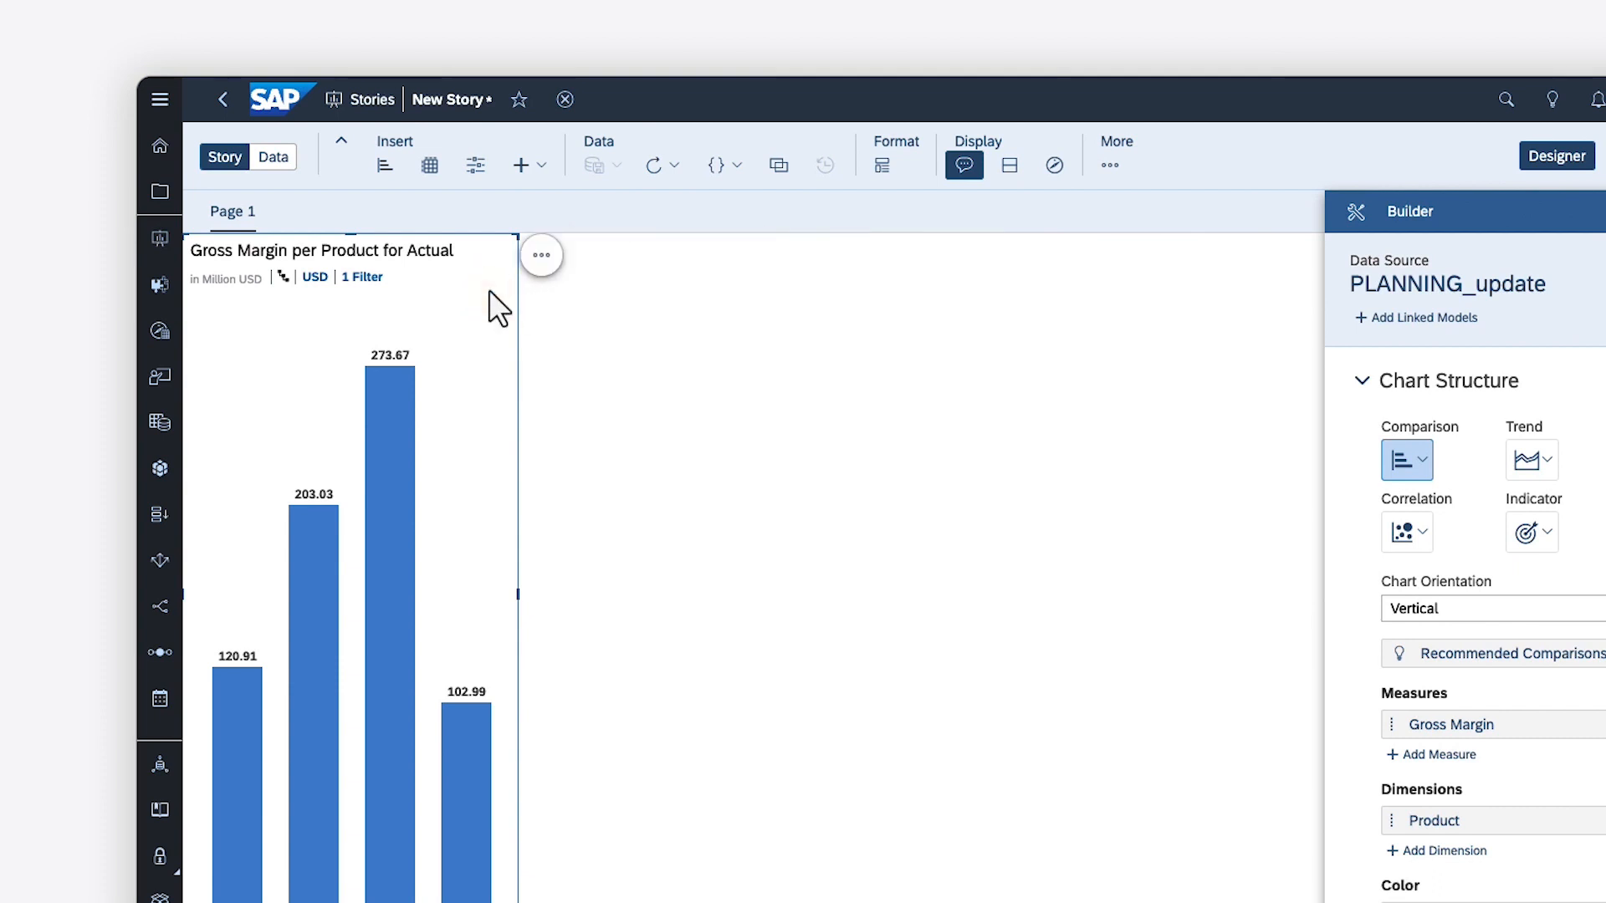
- Drill the chart's Product hierarchy to the individual bike models and set the Bar/Column chart orientation to Horizontal
click(283, 279)
click(305, 457)
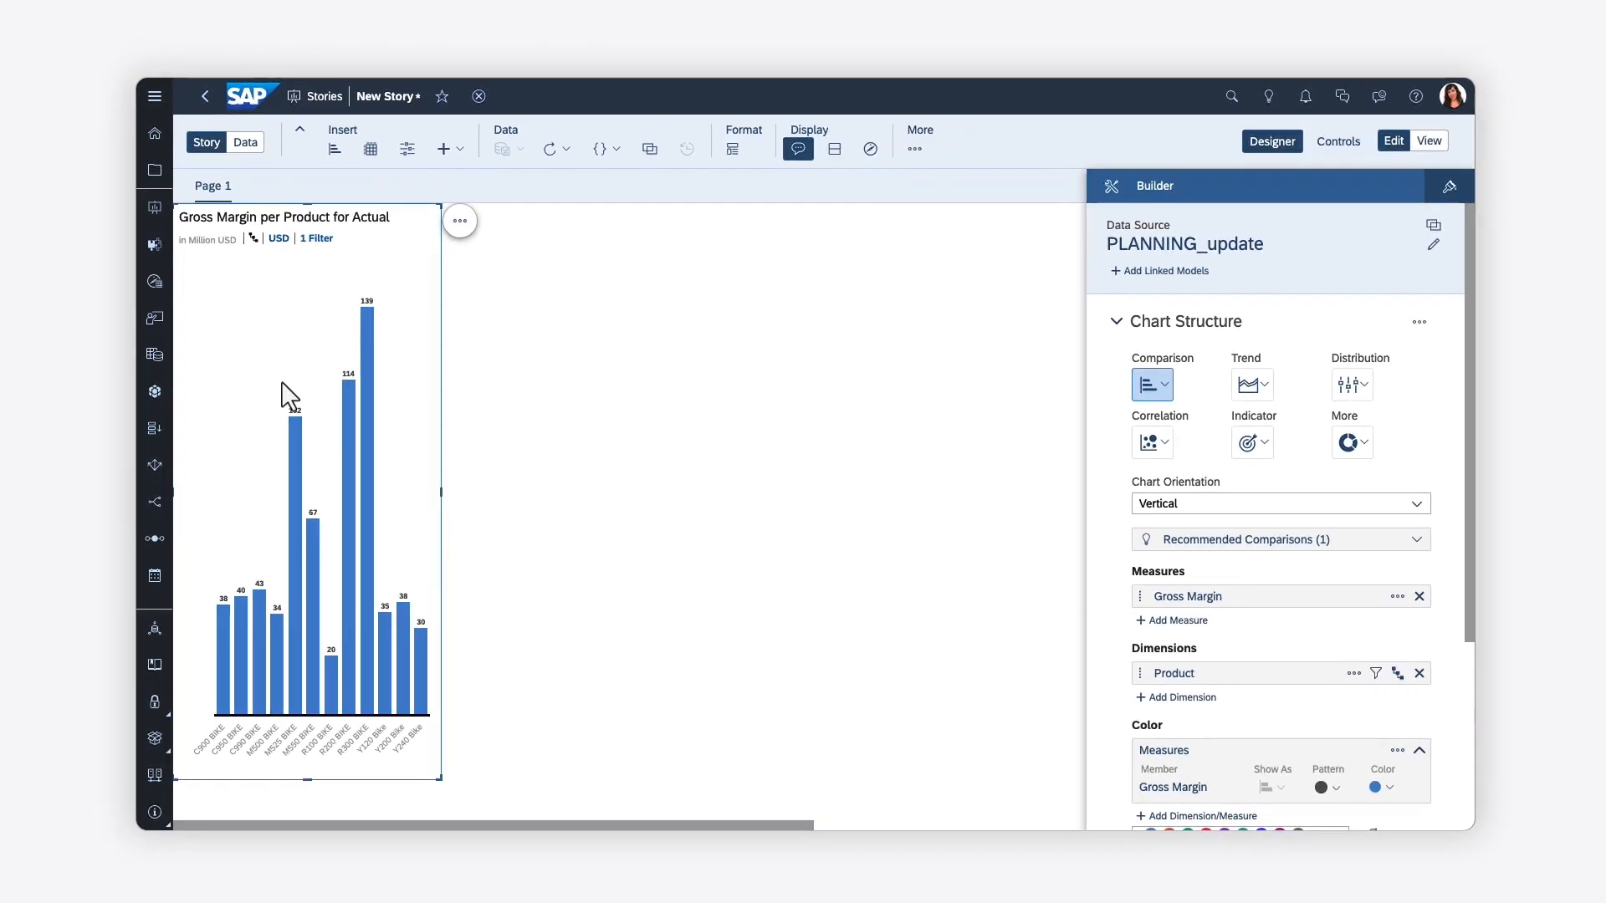
click(1165, 388)
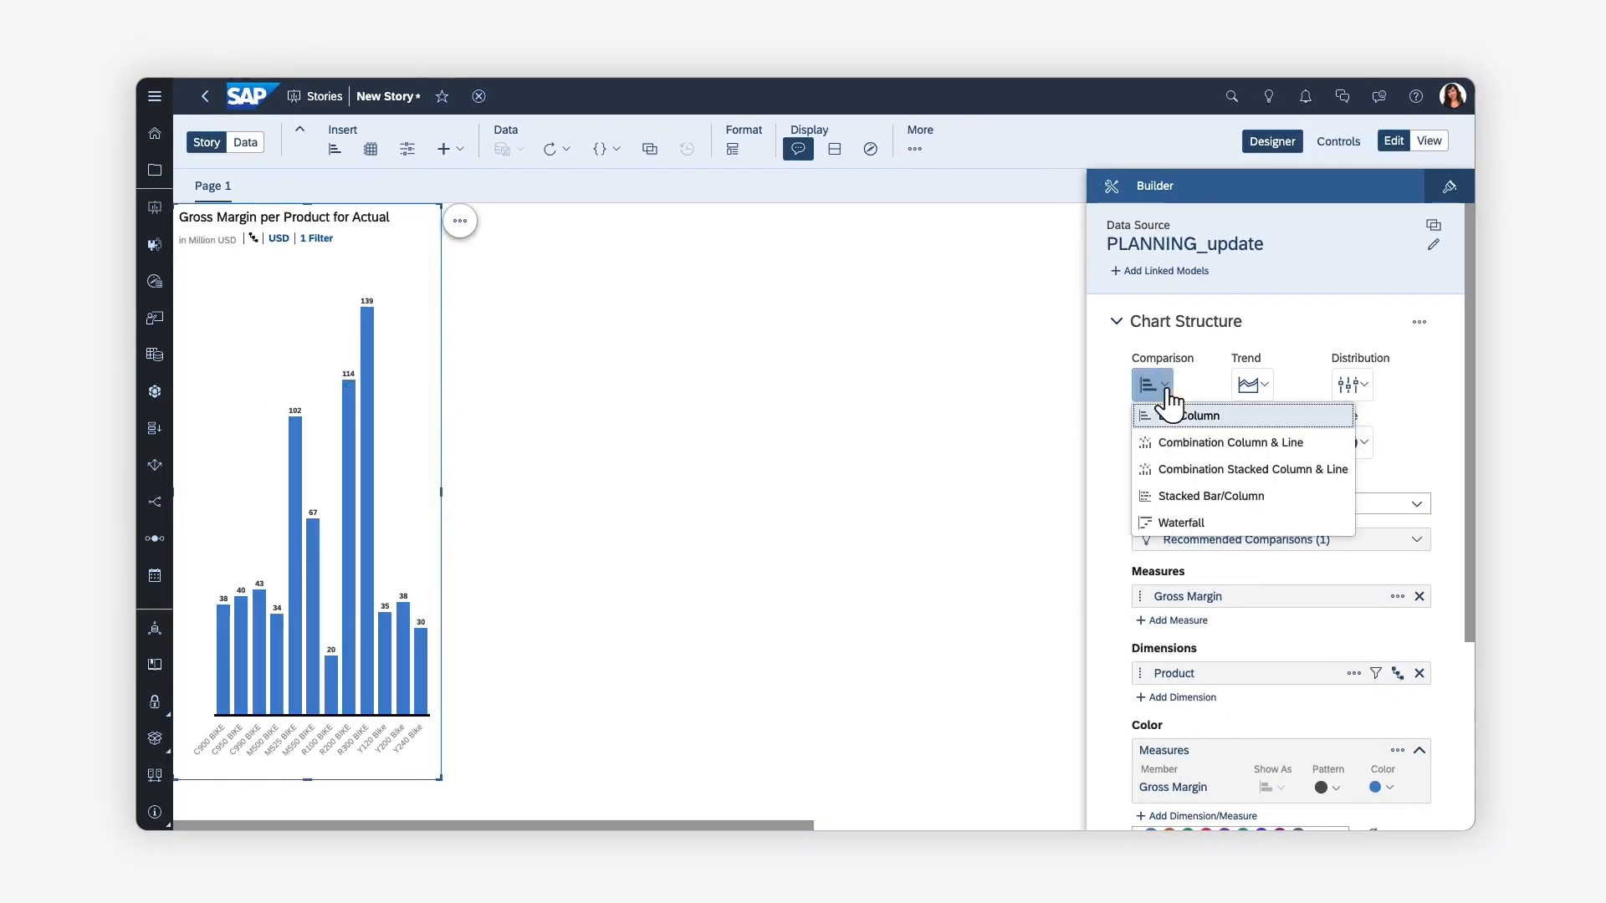
click(1176, 416)
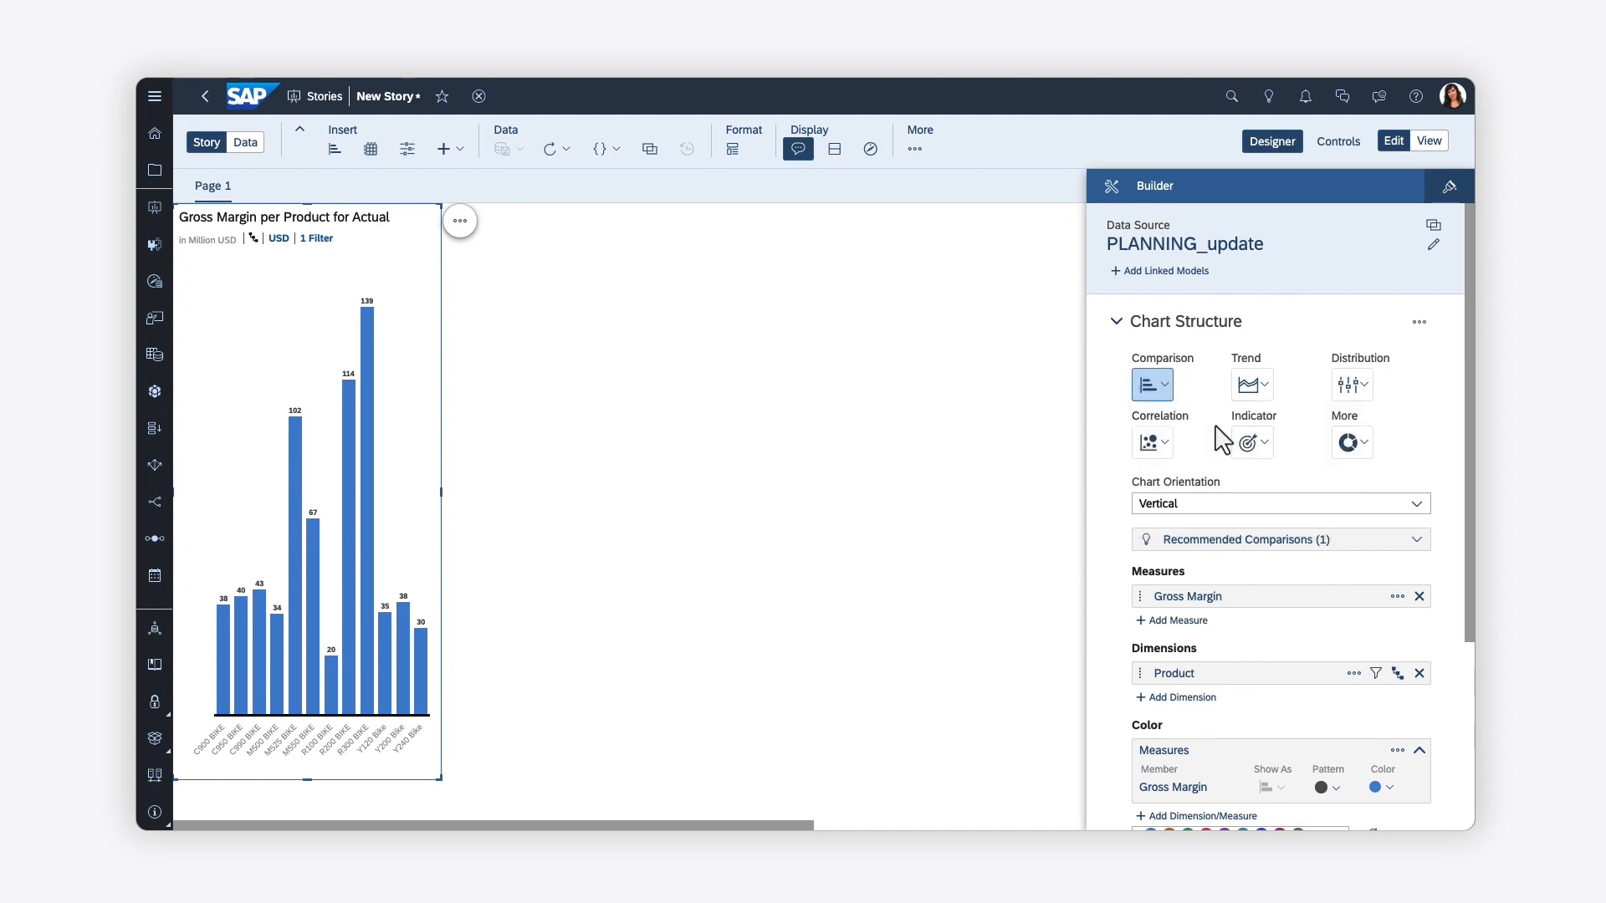
click(1418, 506)
click(1175, 557)
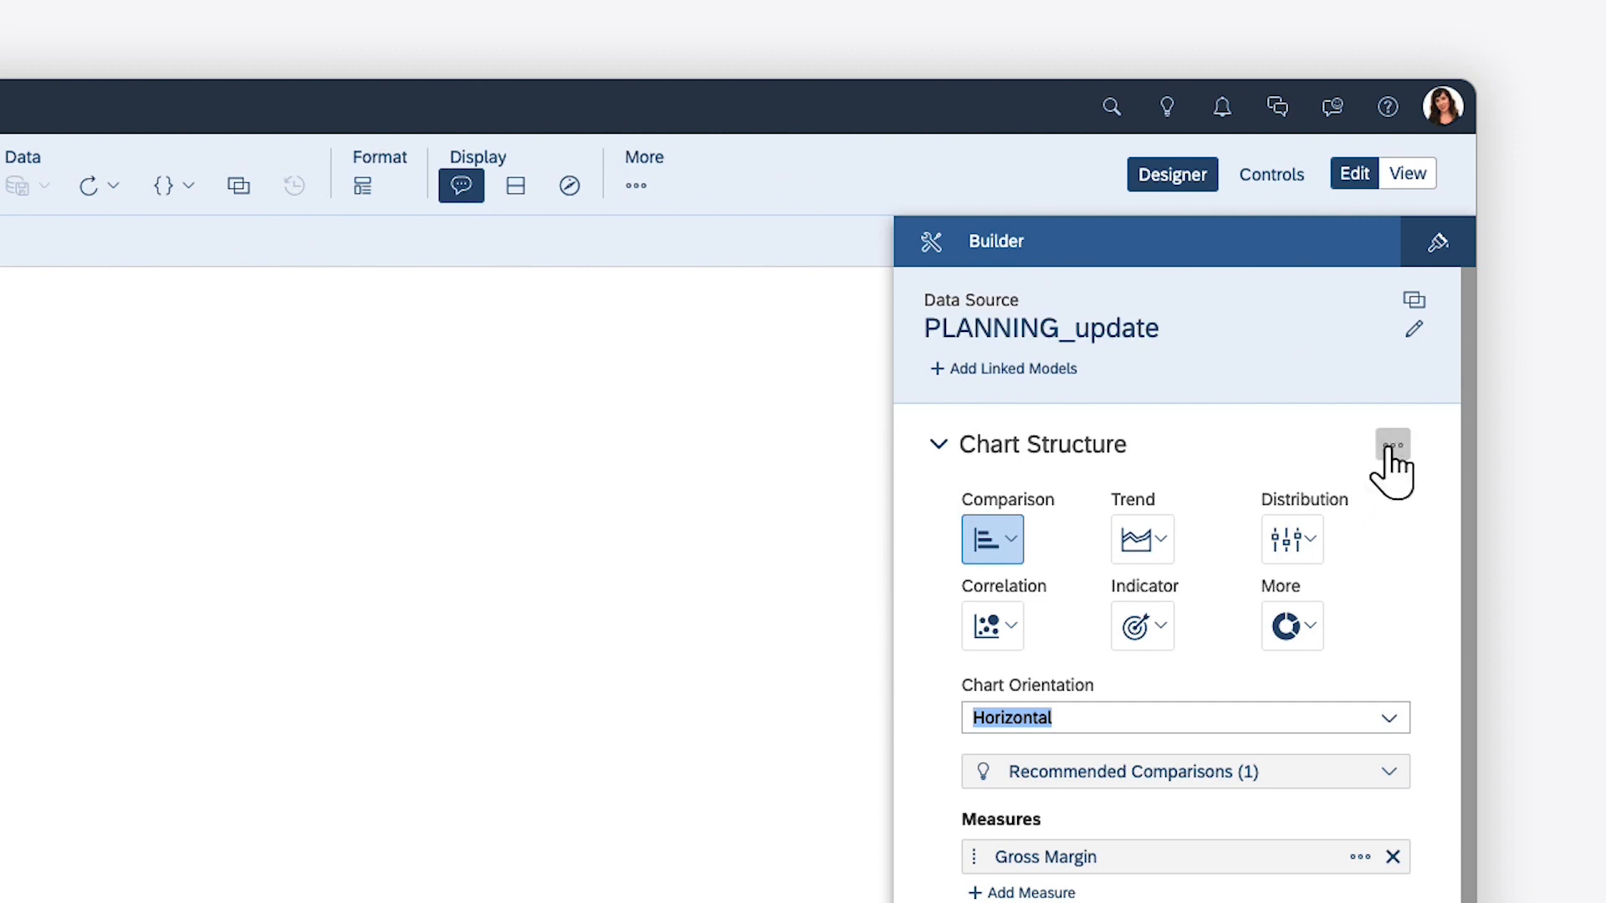
- Add a variance to the chart comparing the Actual version to Budget, viewed as Integrated
click(1390, 447)
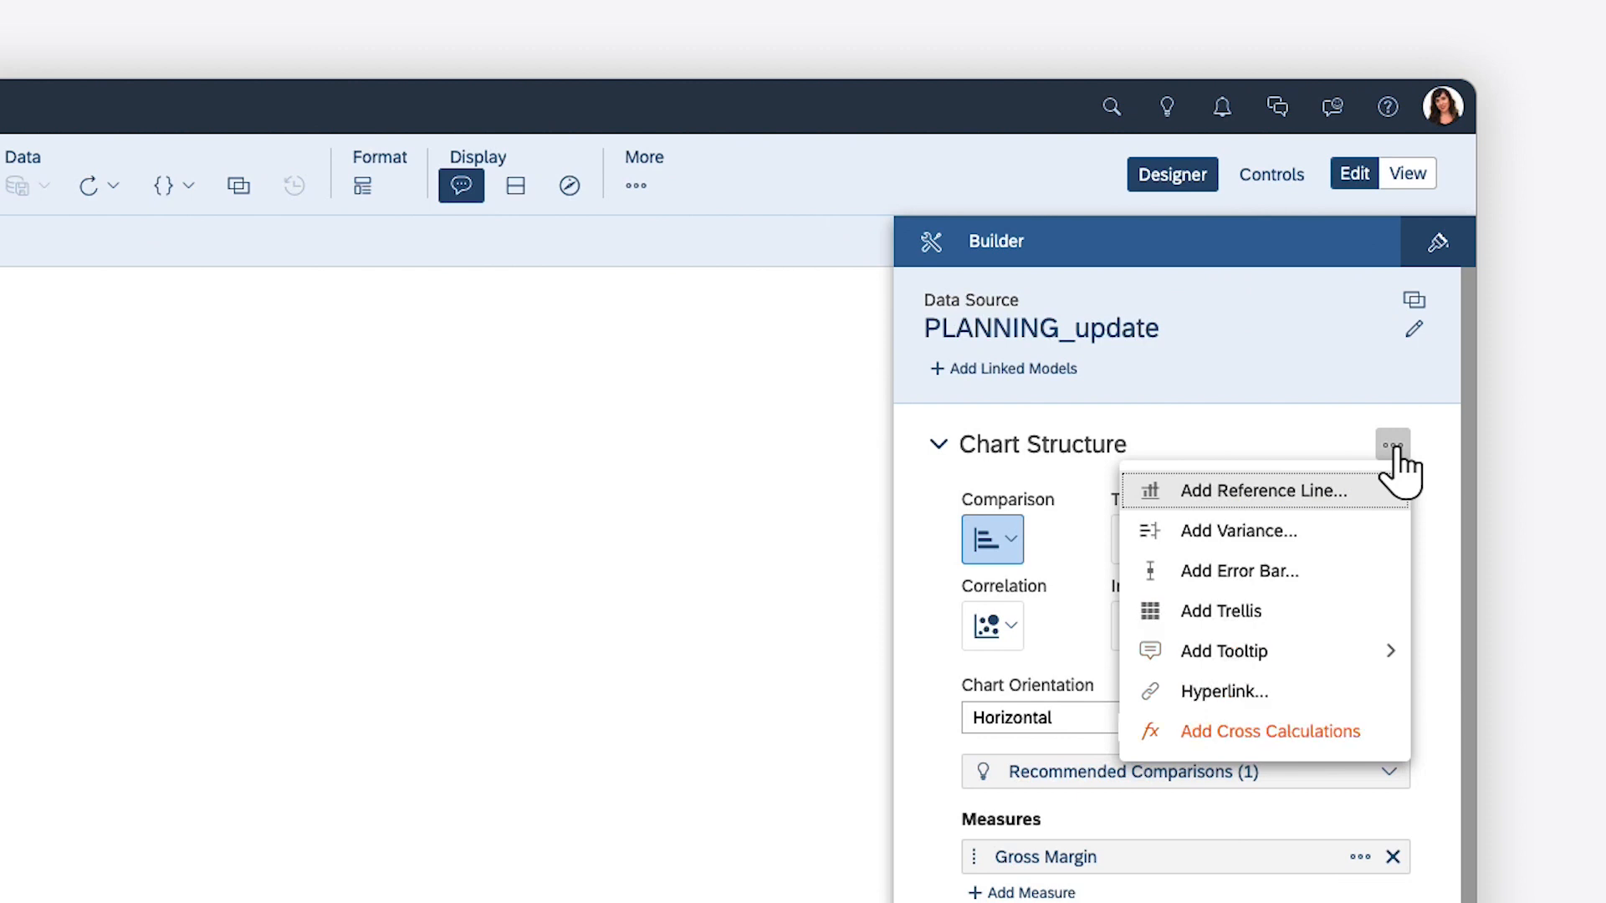
click(1143, 535)
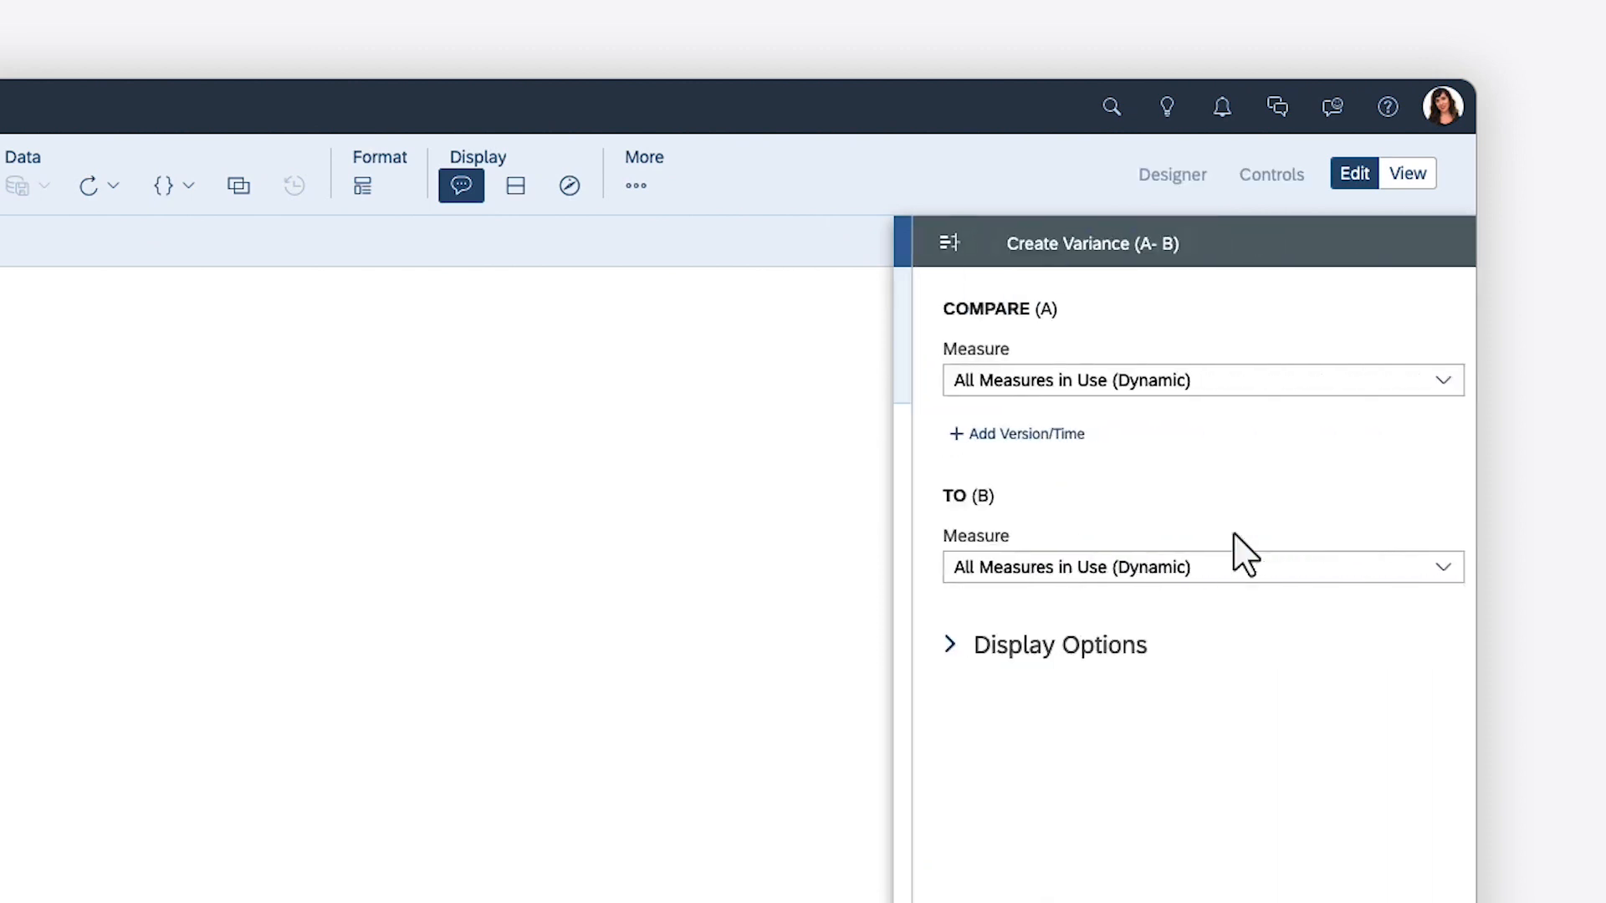
click(1006, 433)
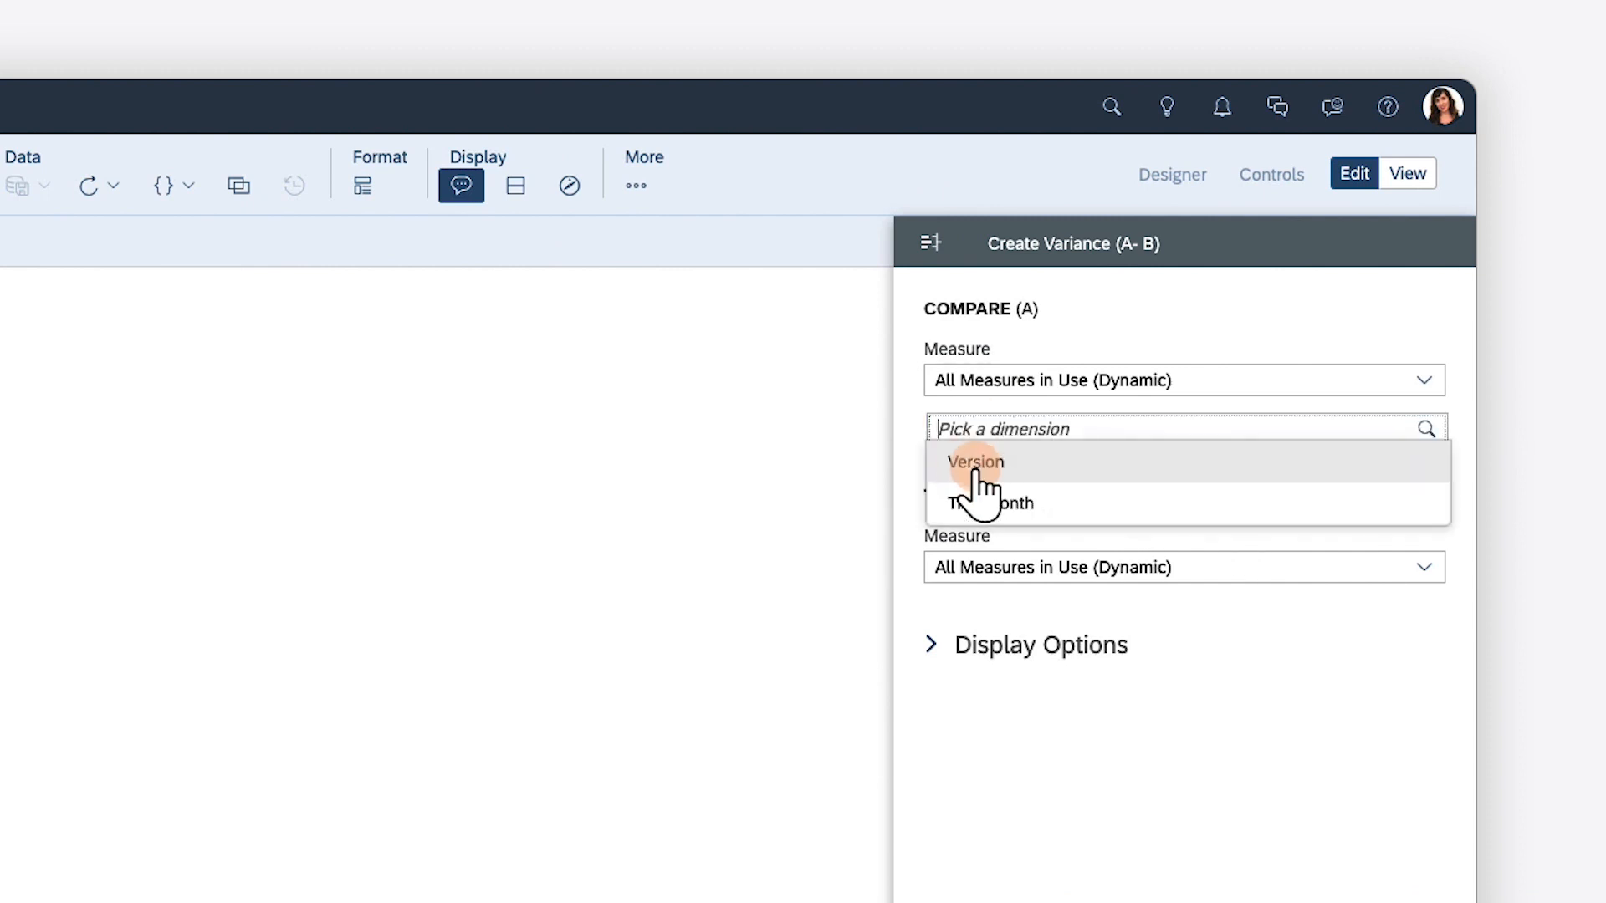
click(976, 468)
click(934, 768)
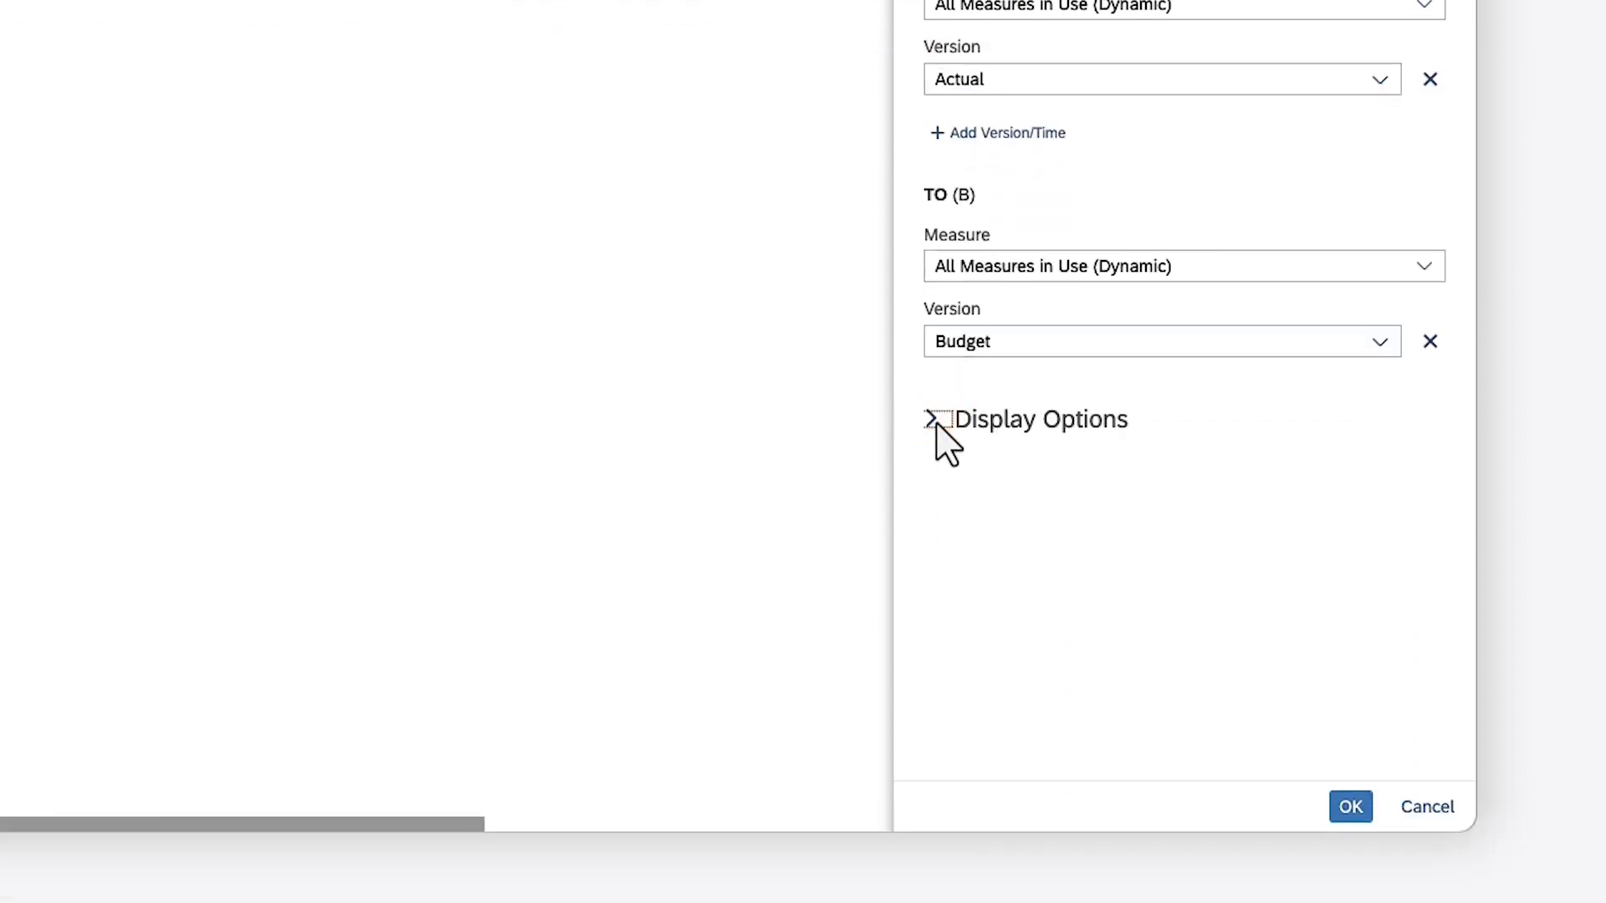
scroll(935, 435, down, 2)
click(959, 761)
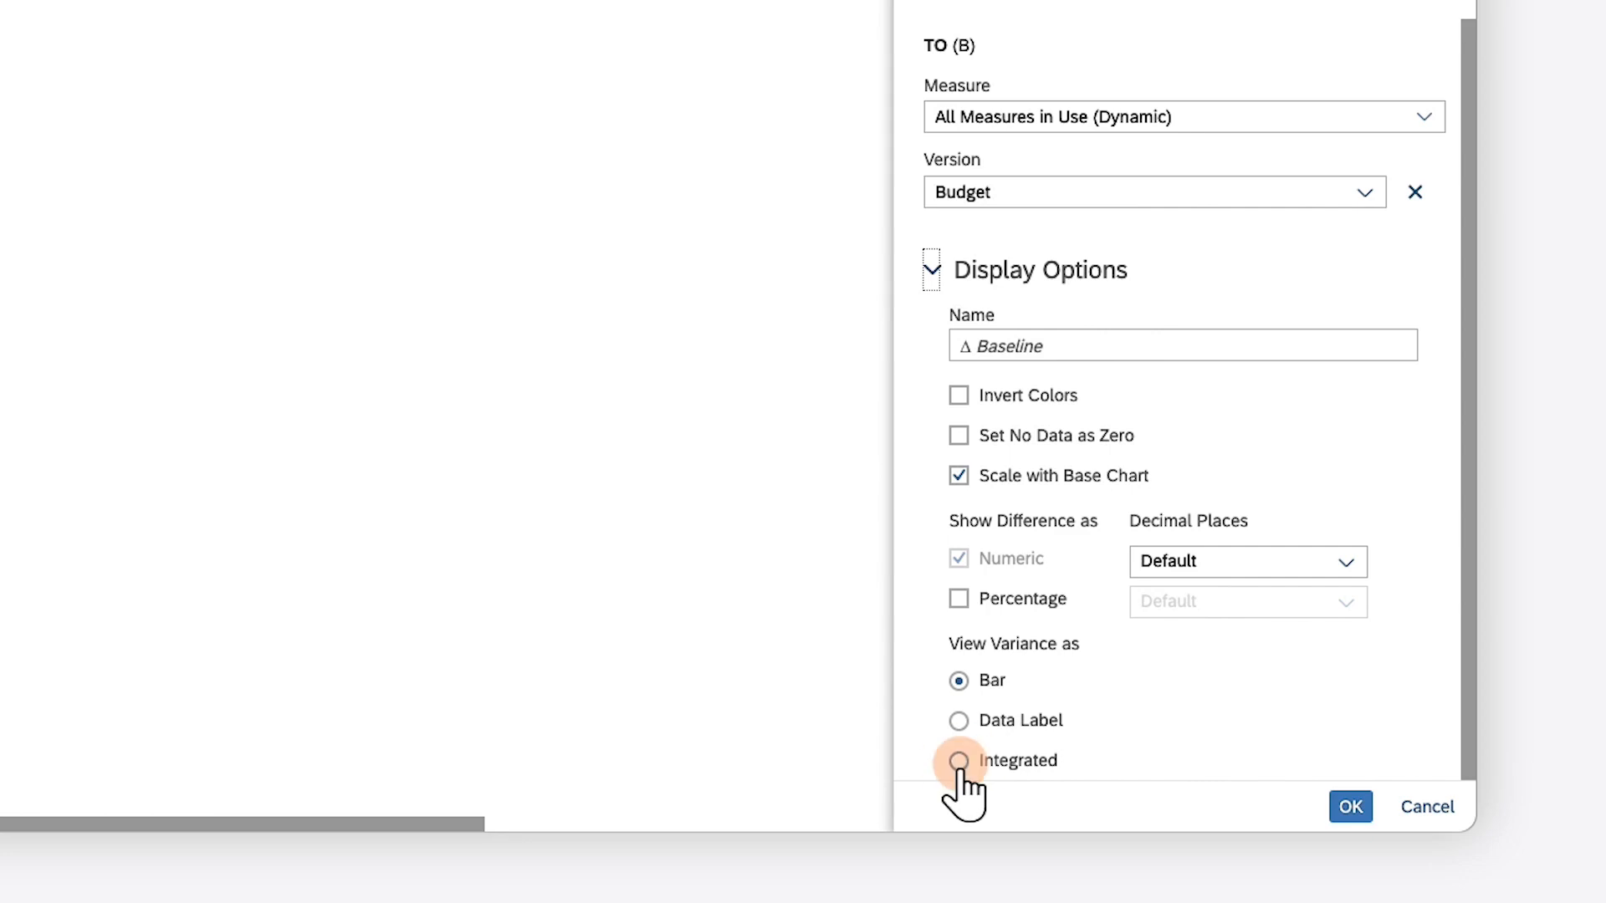
click(1350, 807)
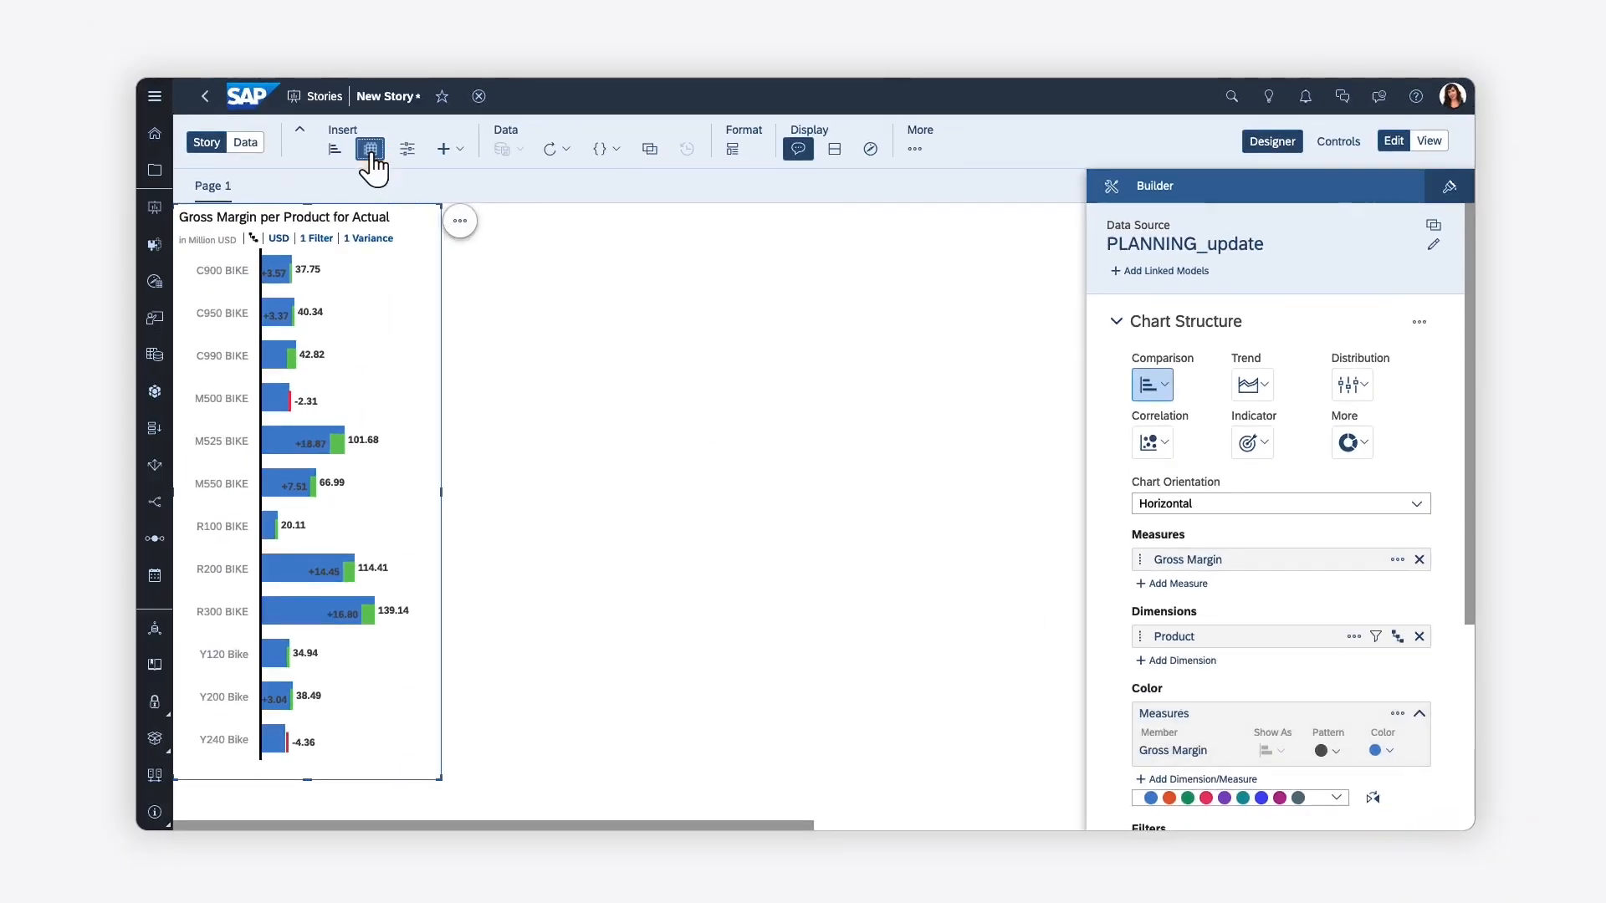
- Insert a table beside the gross margin chart and widen it to fill the visible canvas area
click(371, 151)
drag(505, 211, 526, 221)
drag(763, 358, 1057, 364)
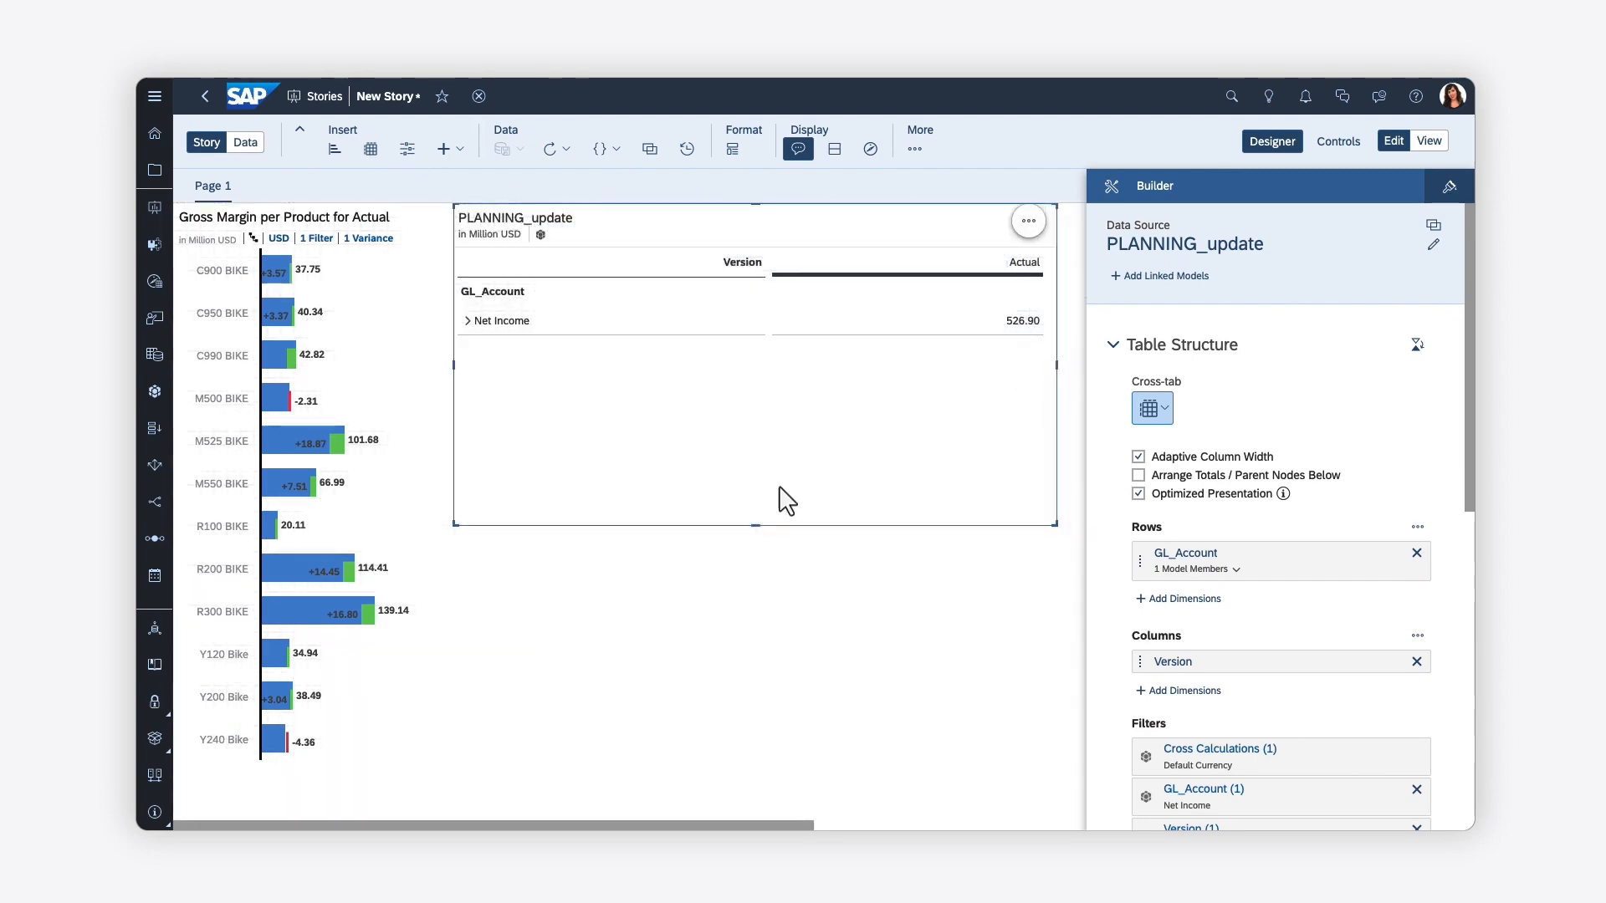
- Reduce the table's height slightly and add the Product dimension to its columns
drag(756, 526, 753, 512)
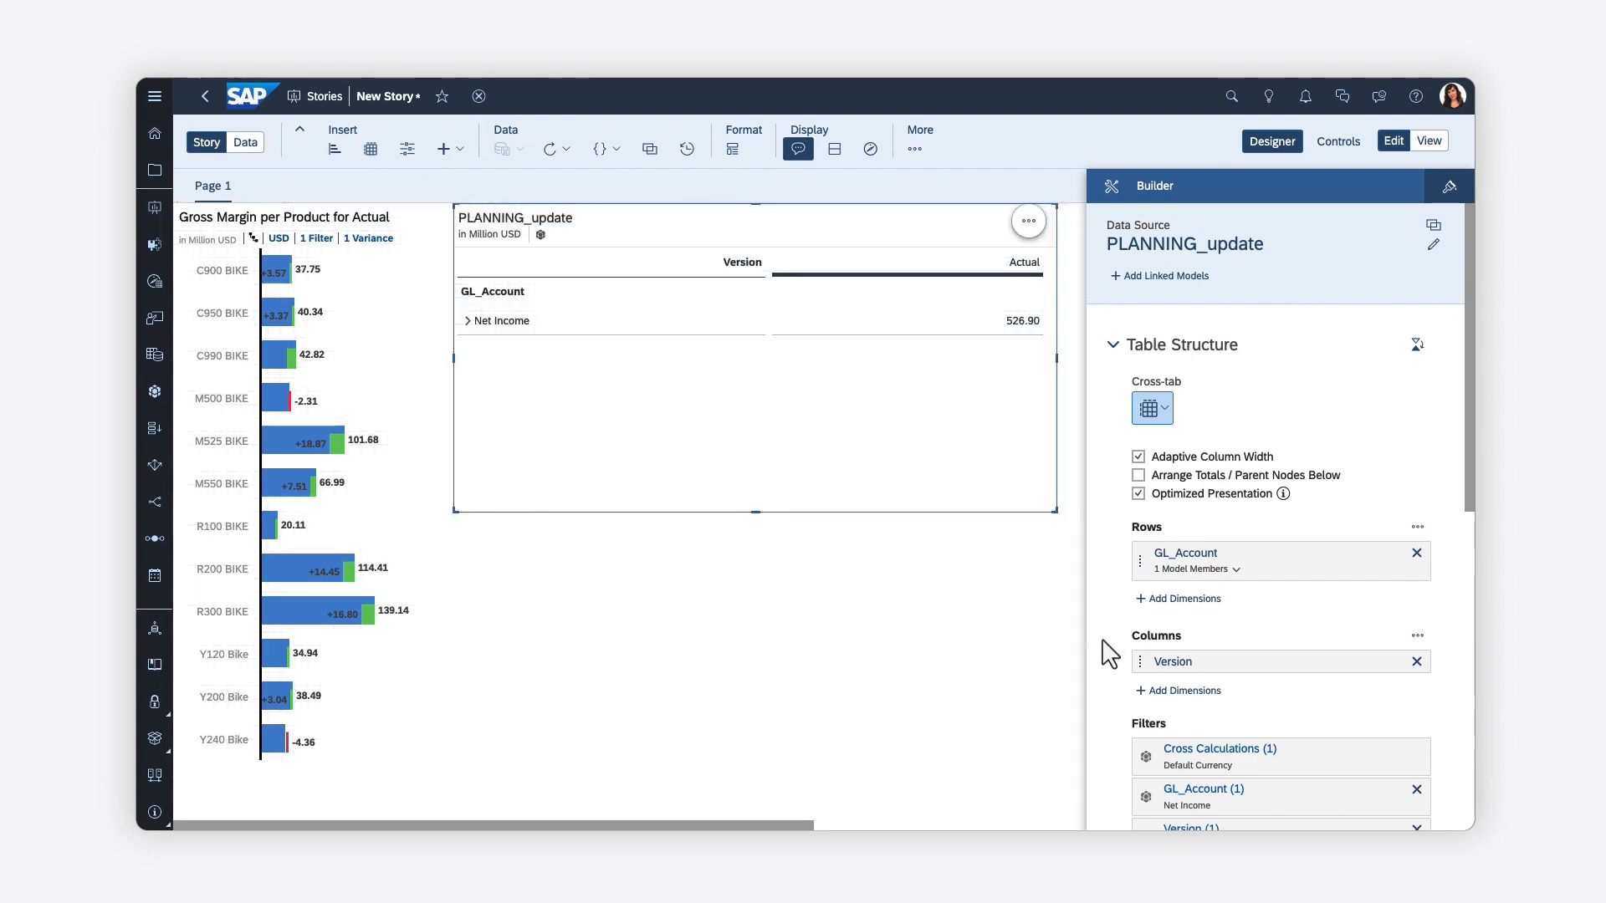
click(1183, 691)
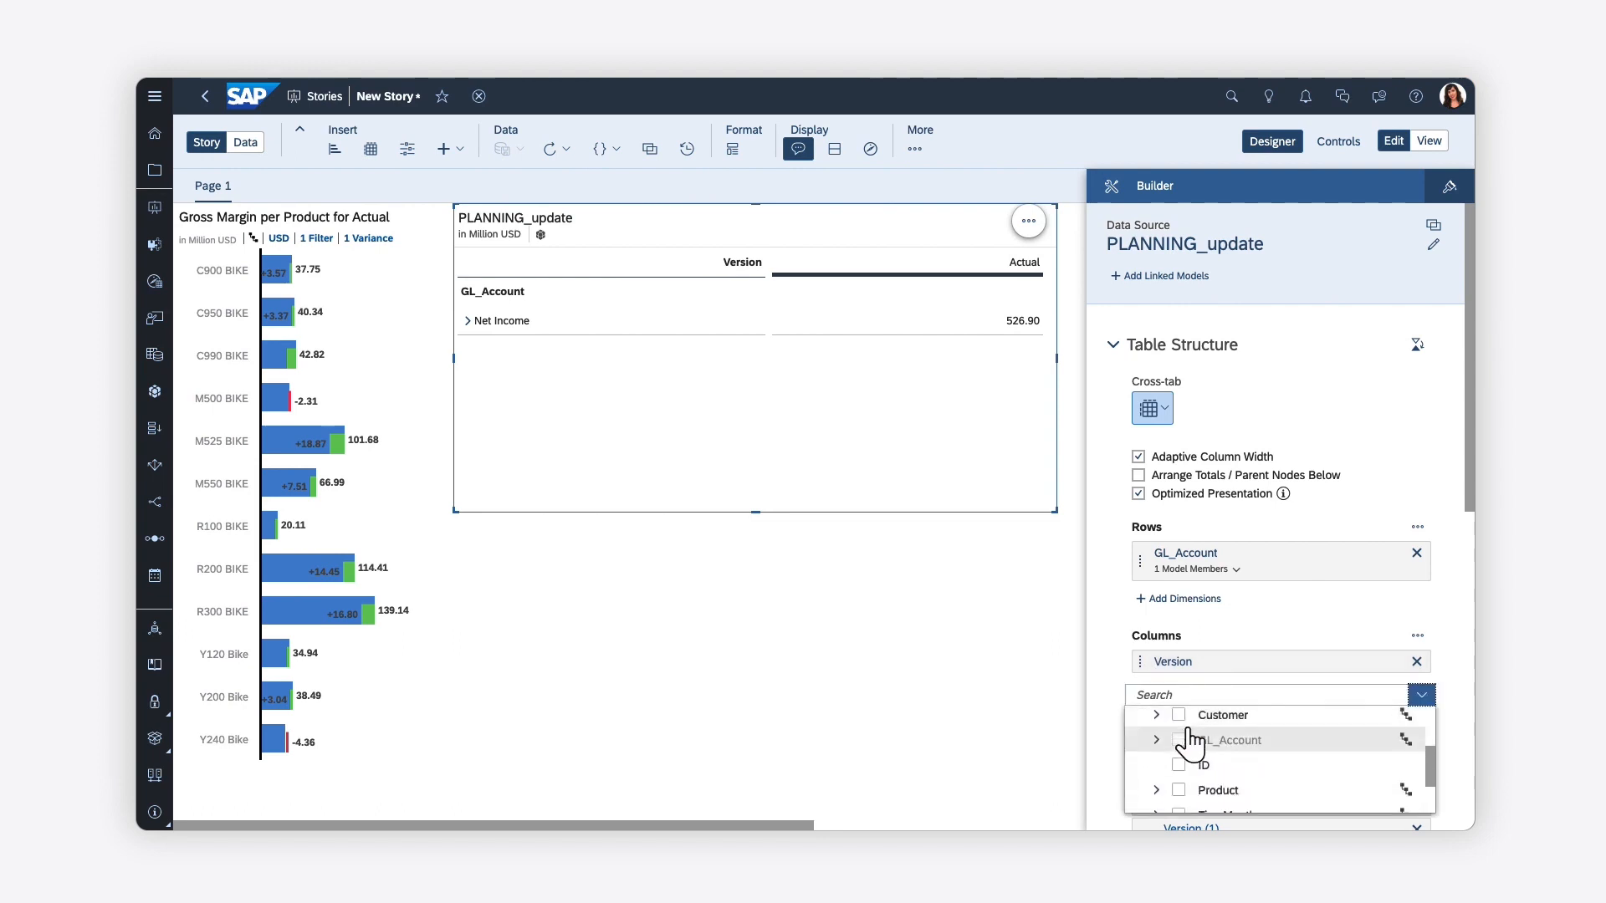
scroll(1190, 741, down, 2)
click(1179, 728)
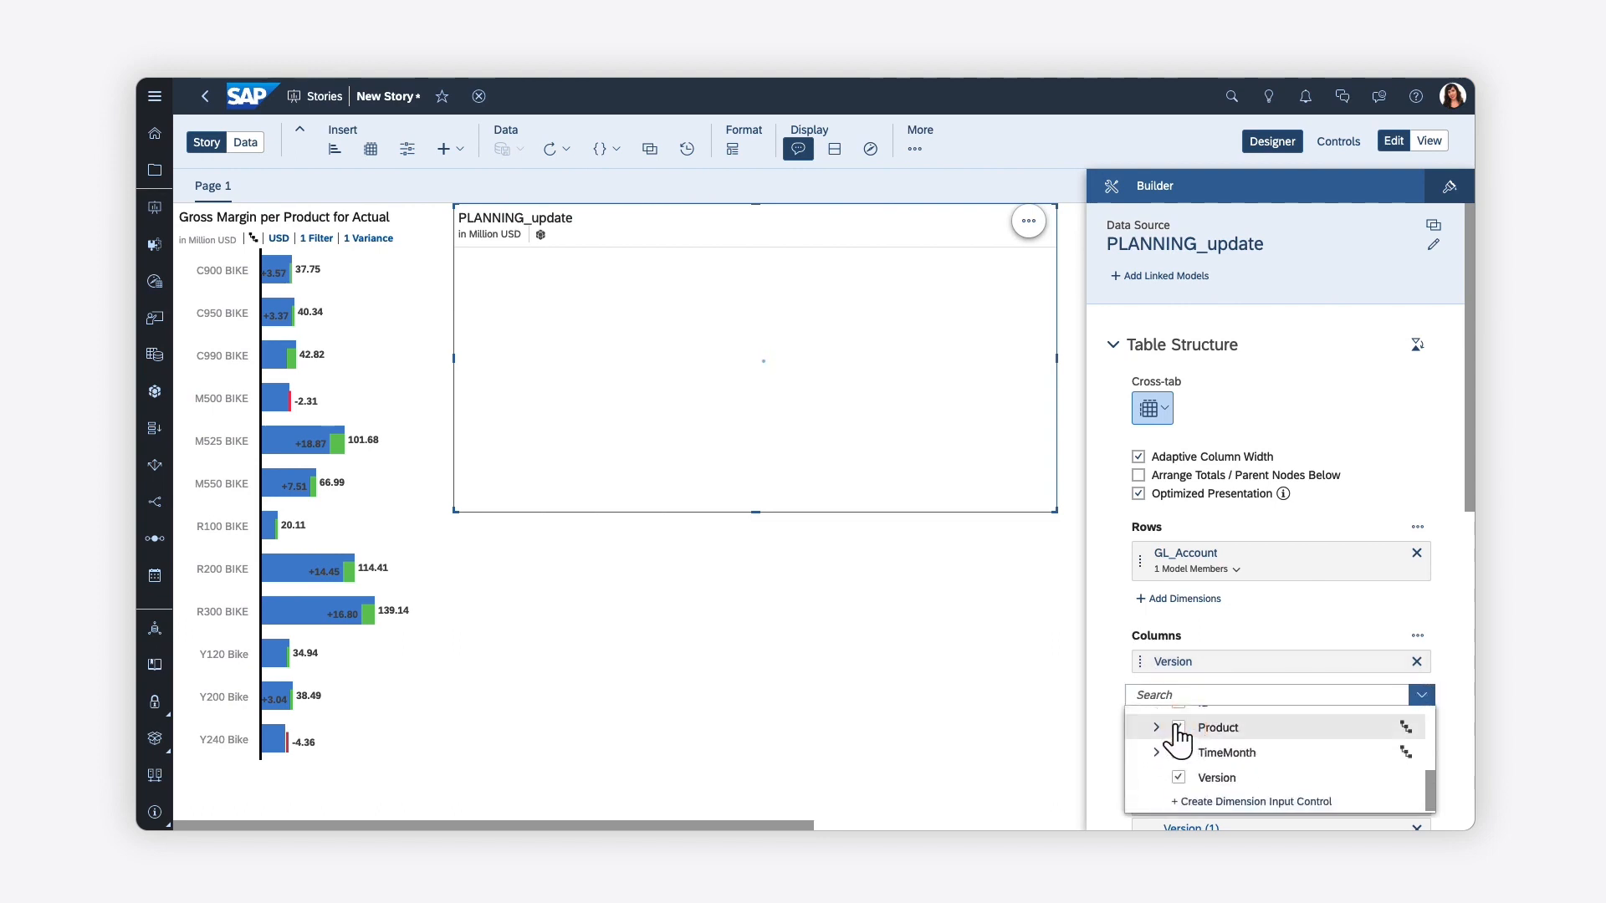
click(1096, 683)
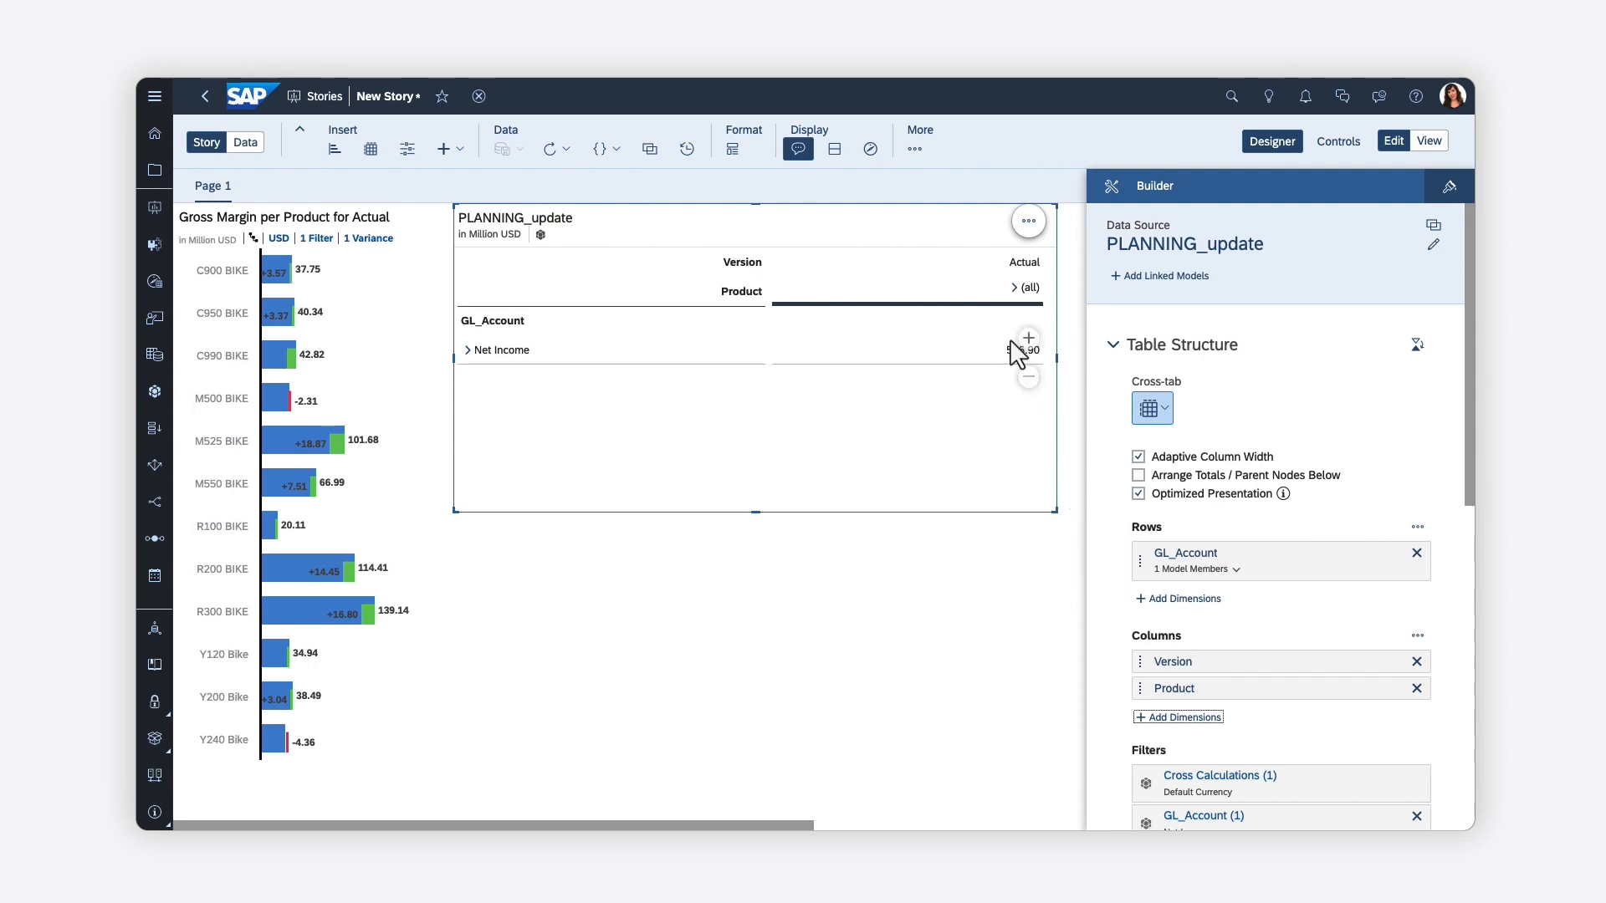
- Expand the table's Product (all) column into product groups and the Net Income and Operating Income rows into their child accounts
click(1021, 291)
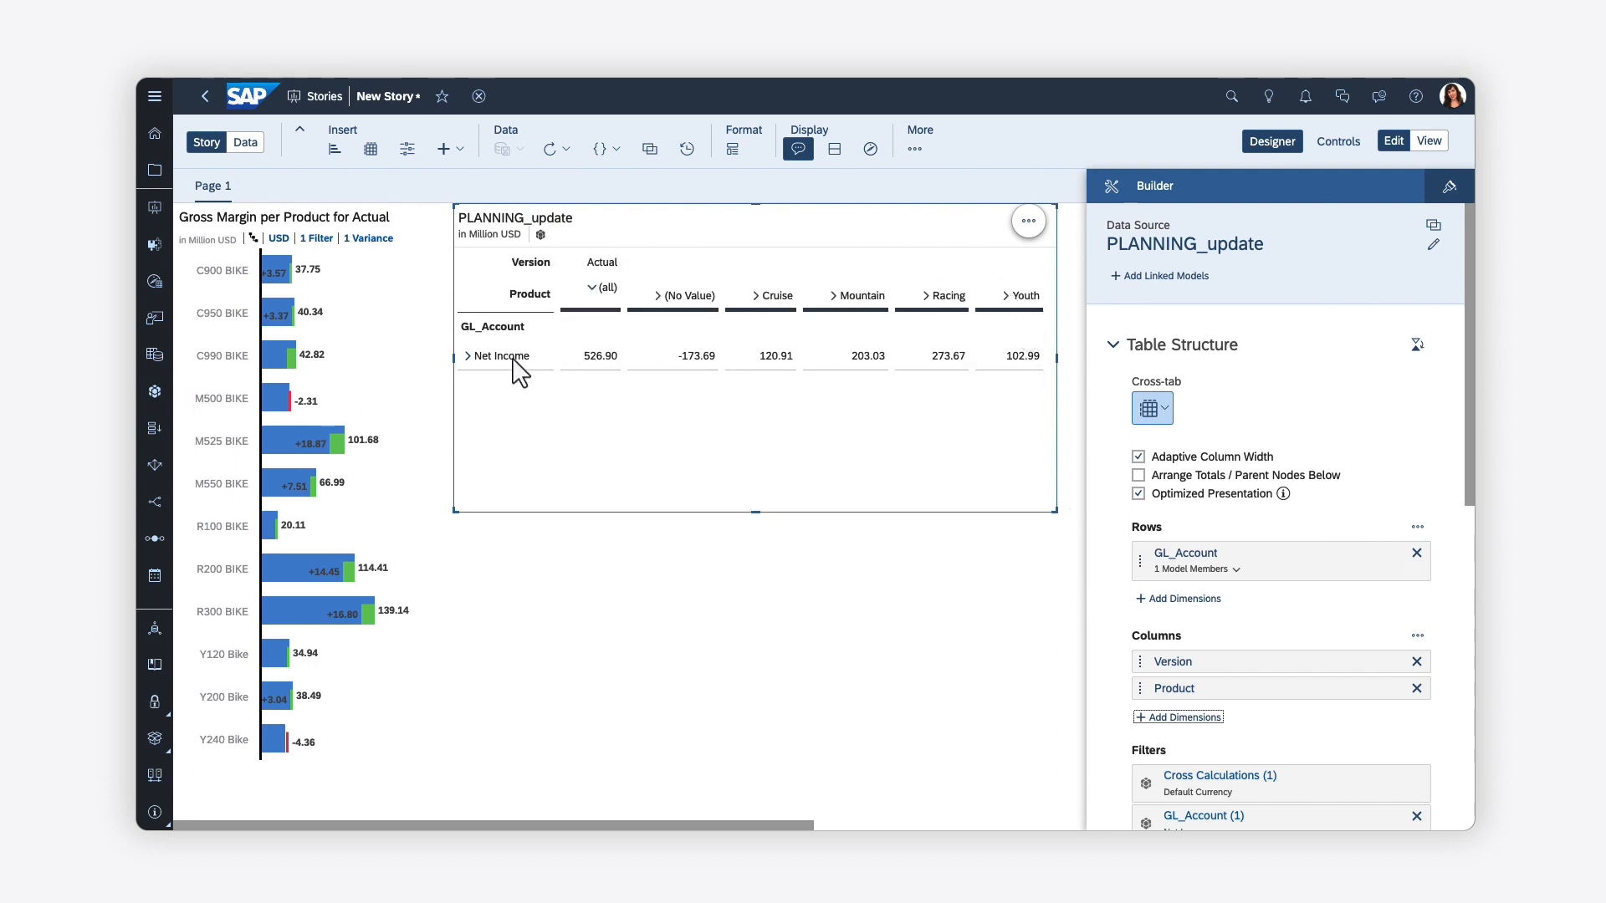
click(467, 356)
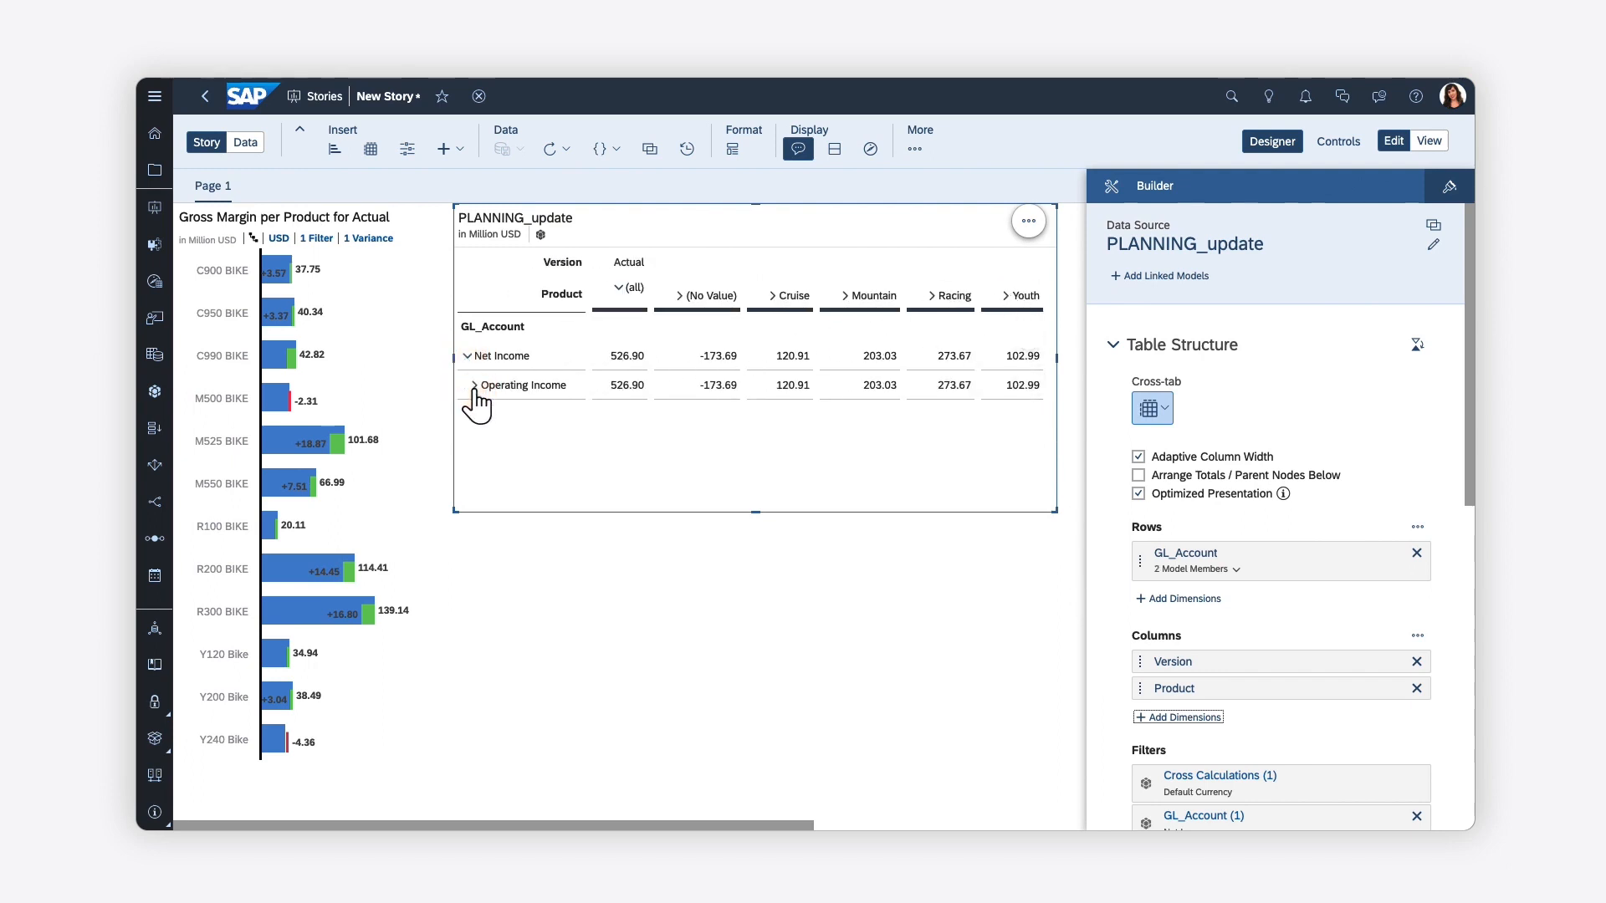
click(474, 386)
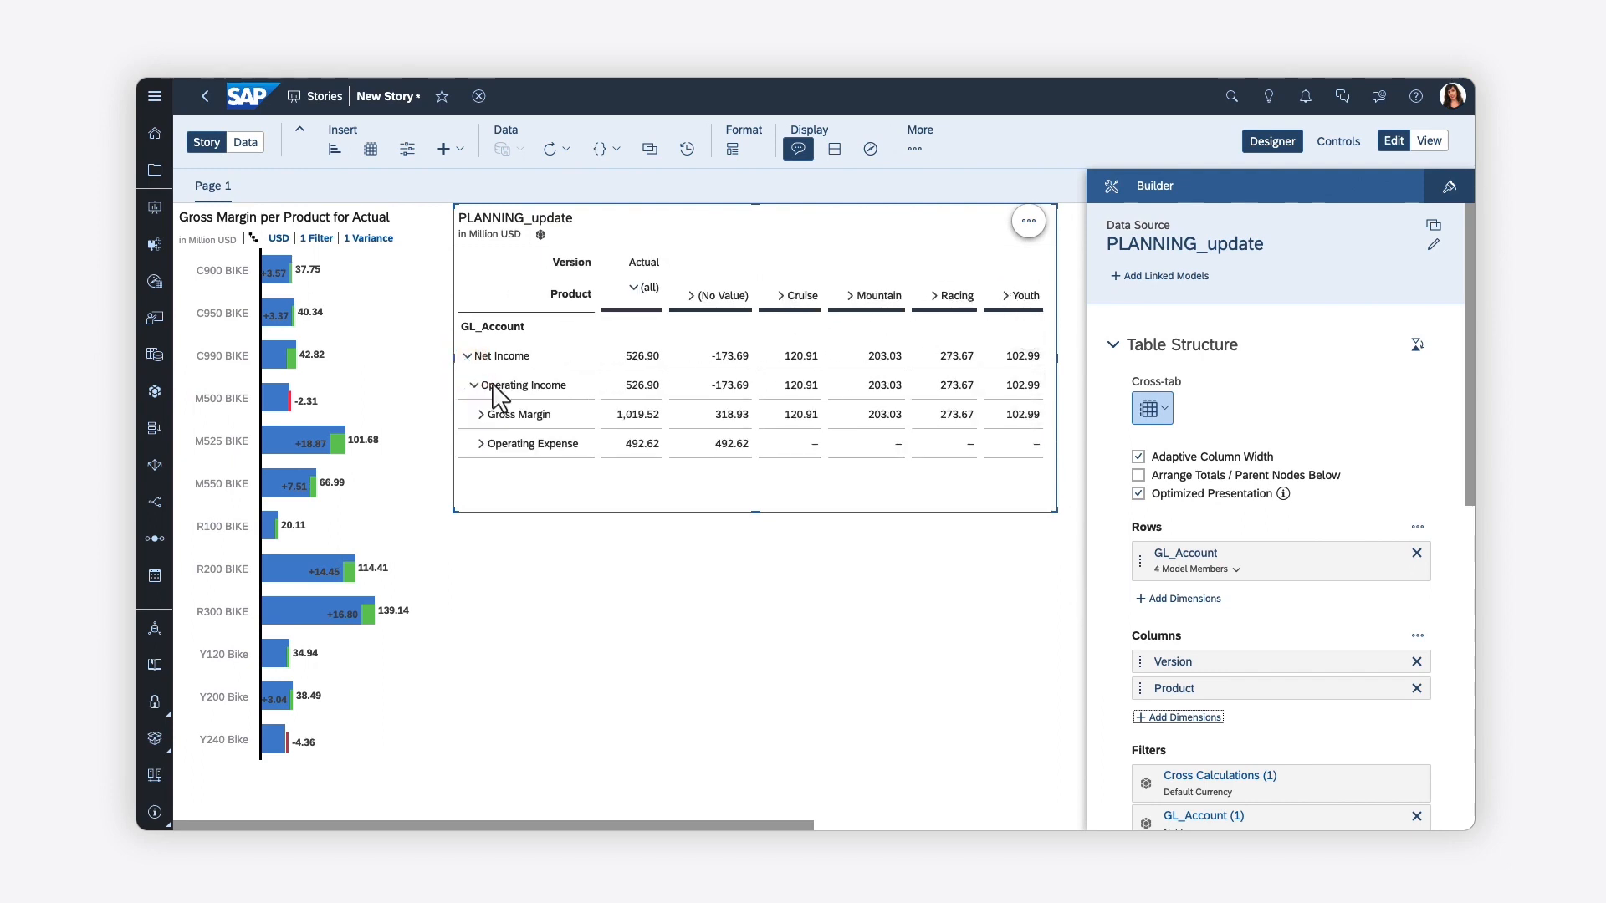
- Show the grid and the column/row headers on the PLANNING_update table
click(1030, 223)
mouse_move(1104, 524)
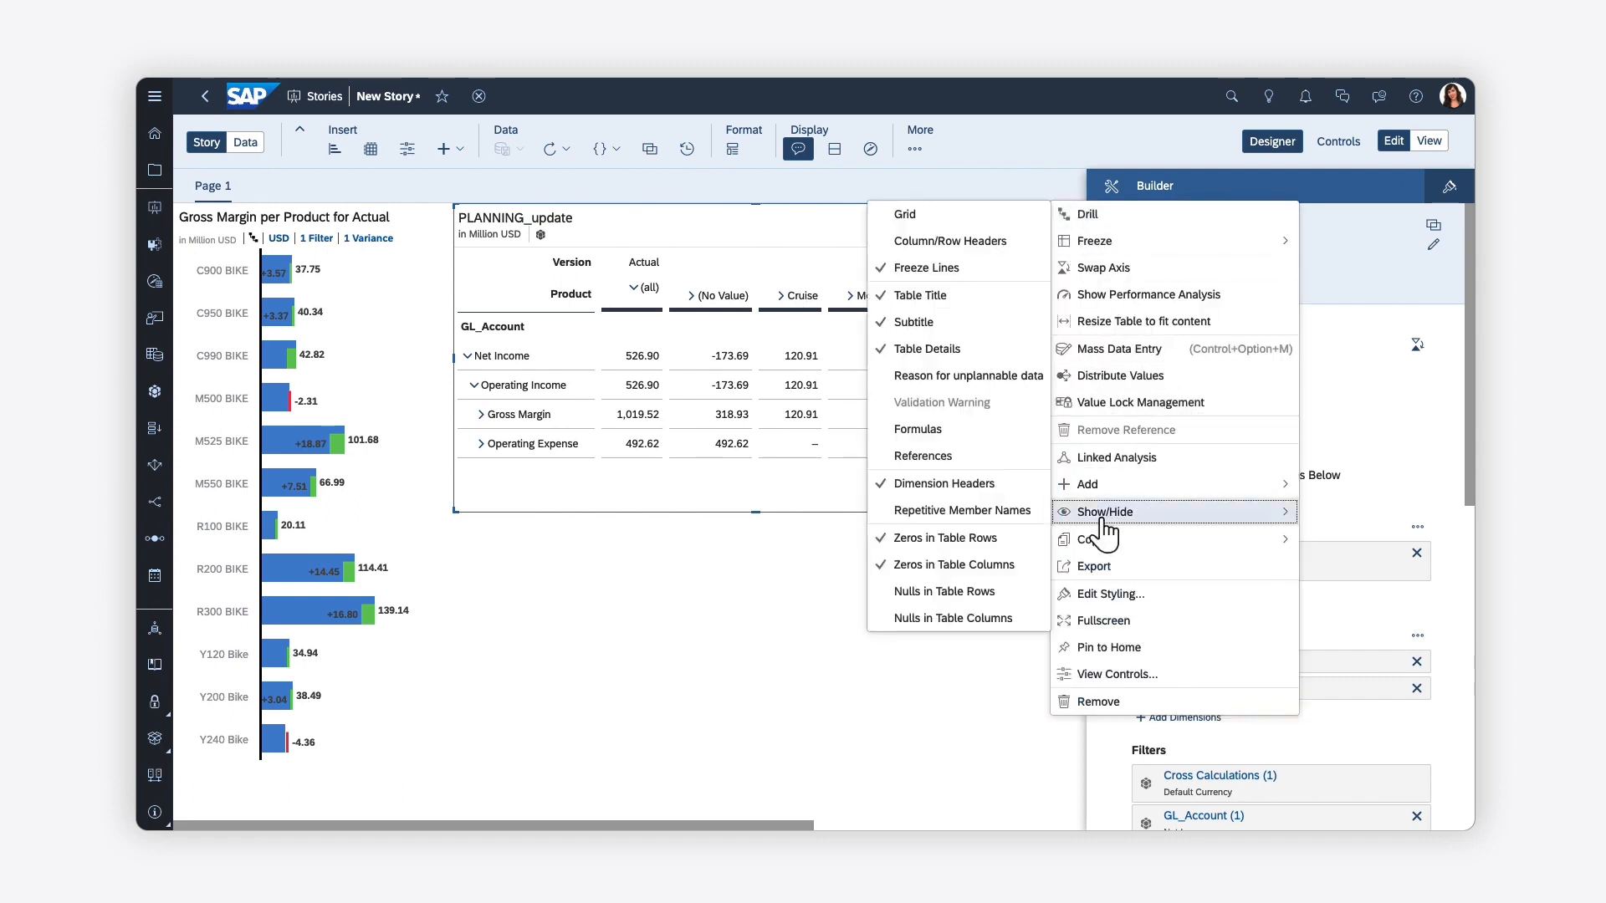
click(908, 216)
click(921, 241)
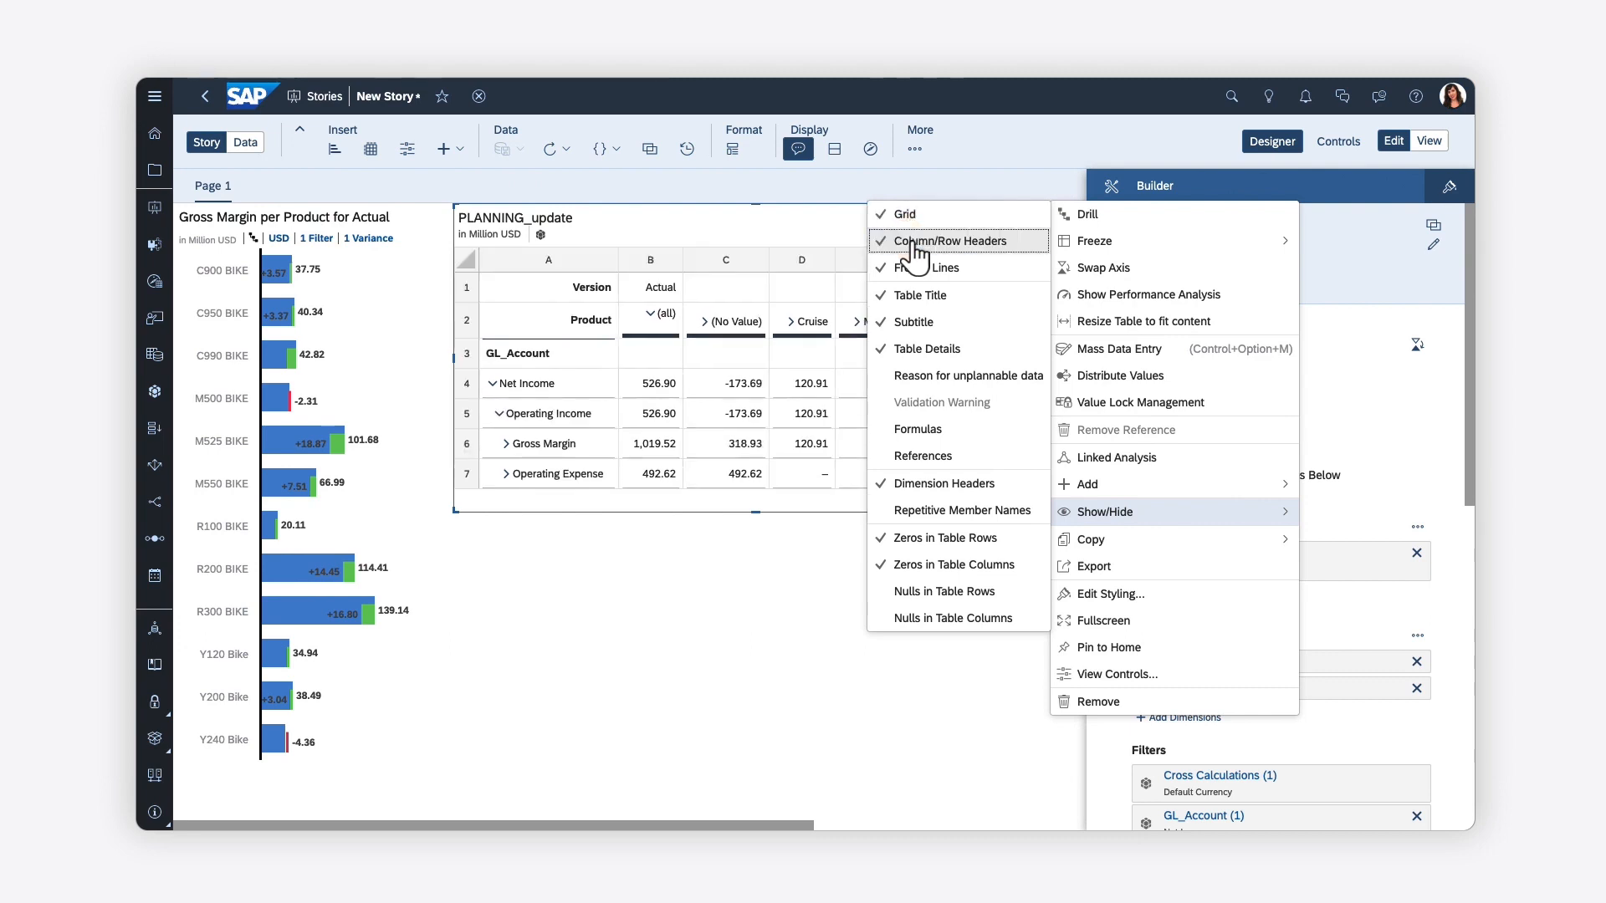
click(839, 245)
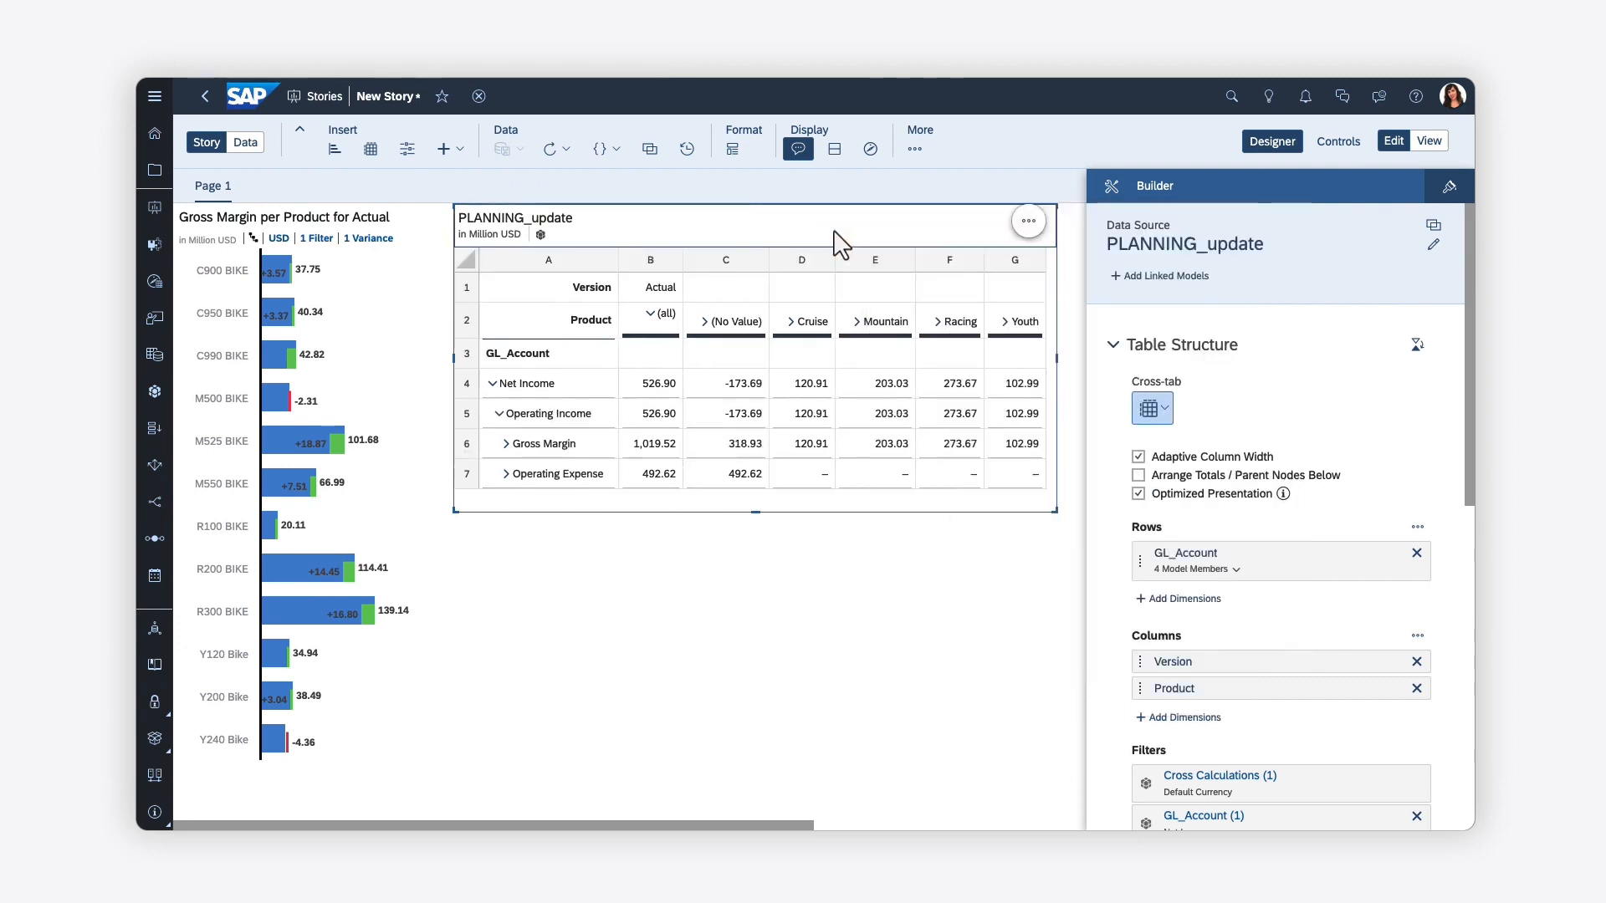
- Insert a geo map below the table and resize it to match the table's width and fit the visible canvas
click(456, 152)
click(467, 173)
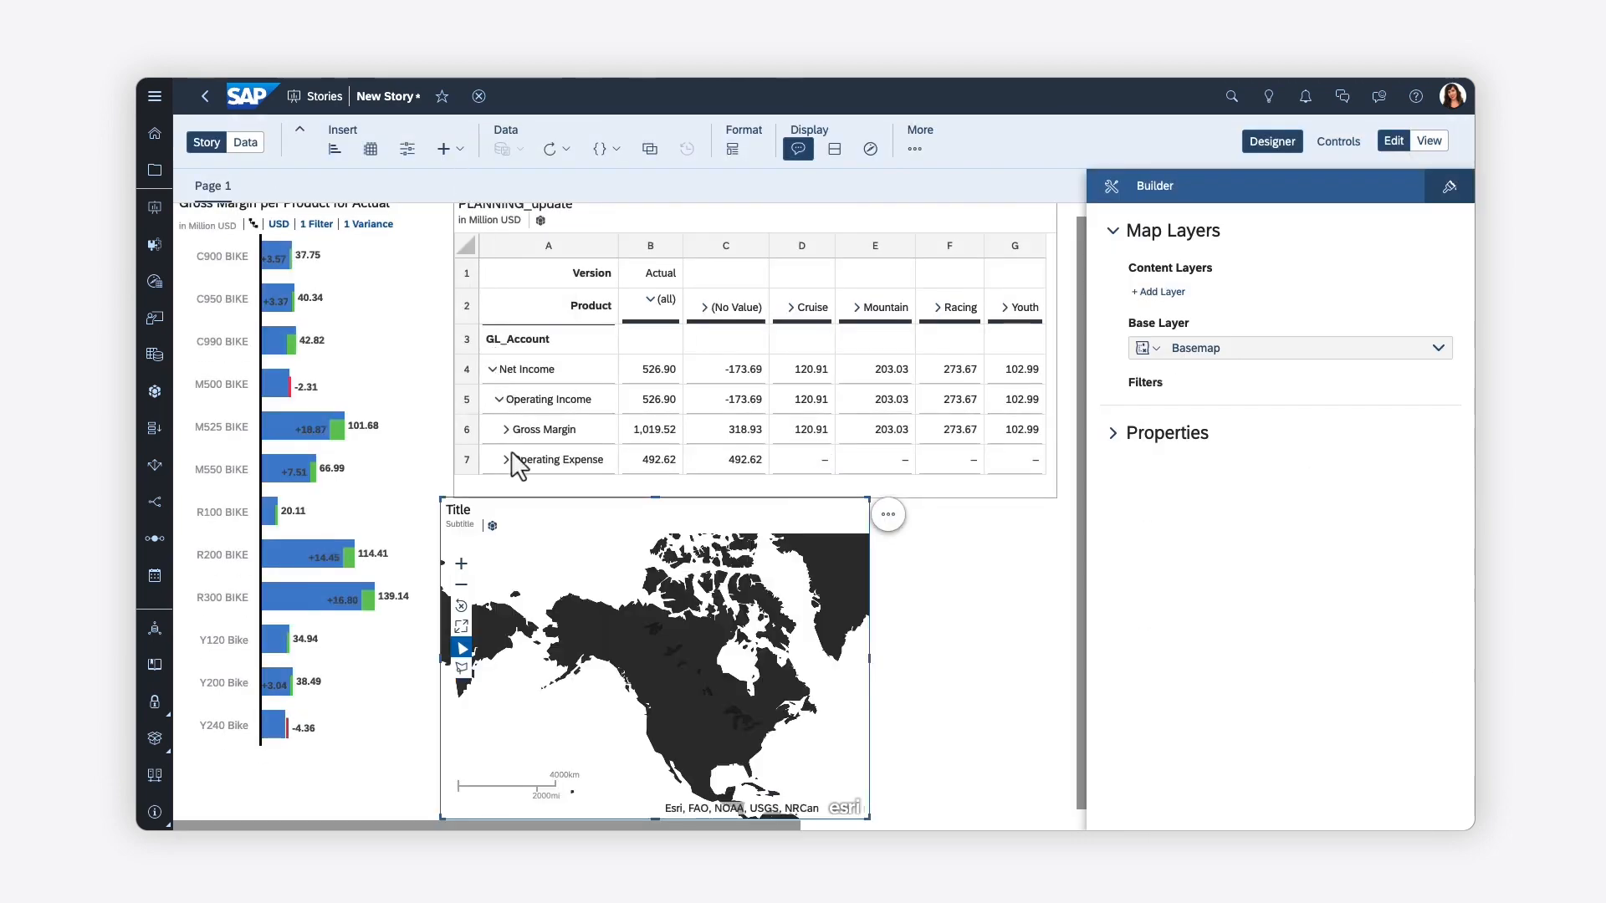
drag(510, 507, 534, 503)
drag(669, 810, 667, 728)
drag(882, 632, 1058, 648)
- Change the geo map's base layer to Light Gray
click(1439, 348)
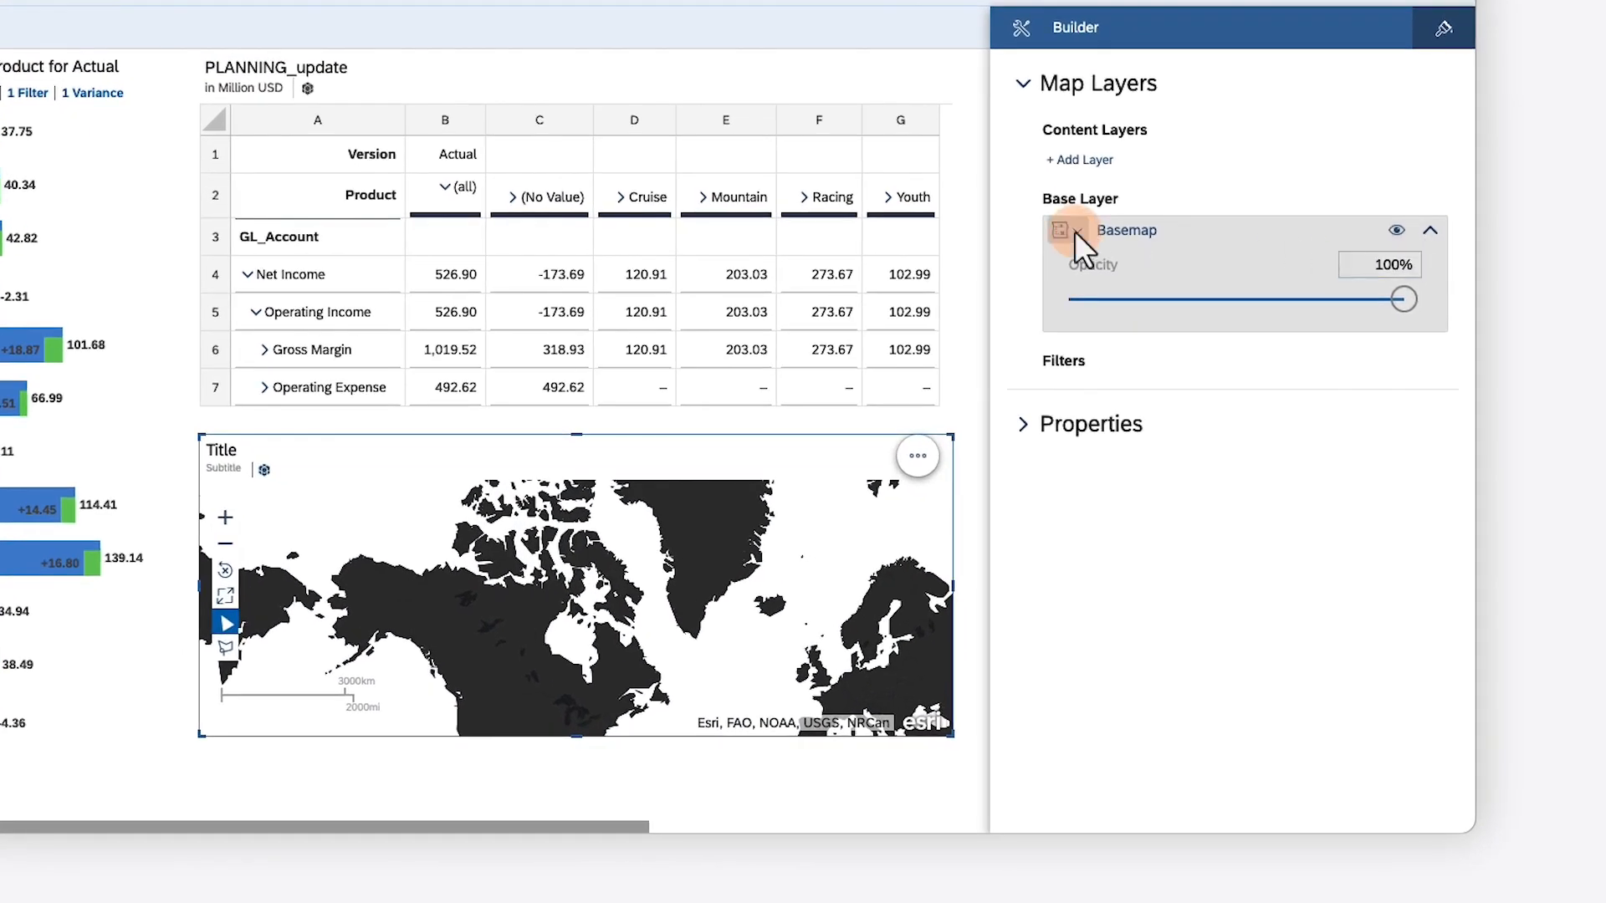
click(1076, 230)
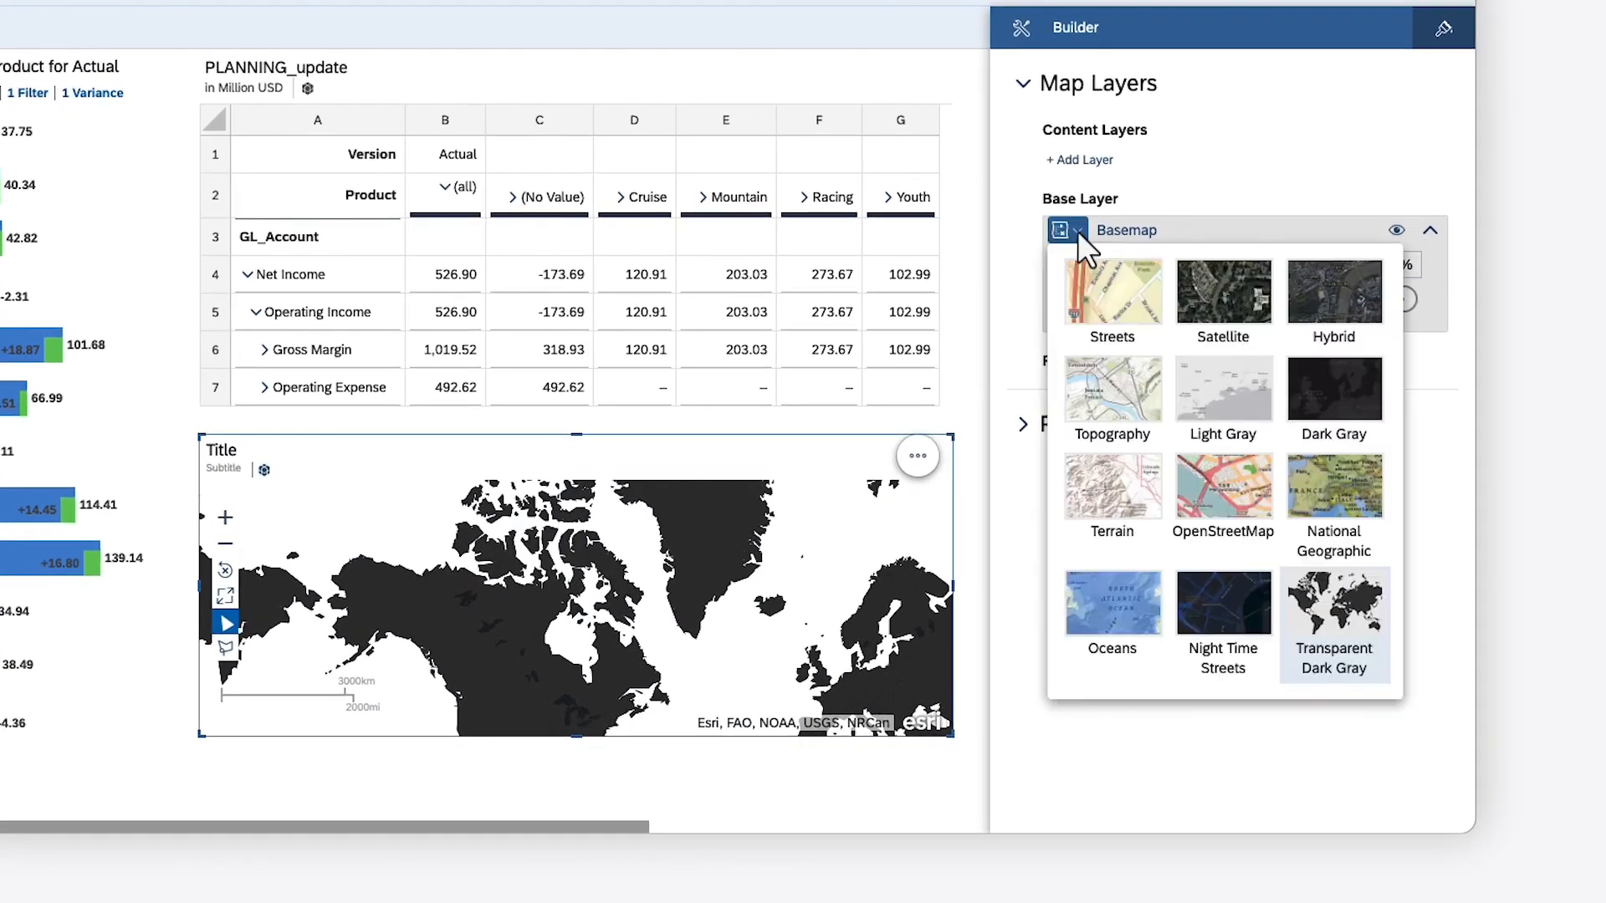
click(1227, 383)
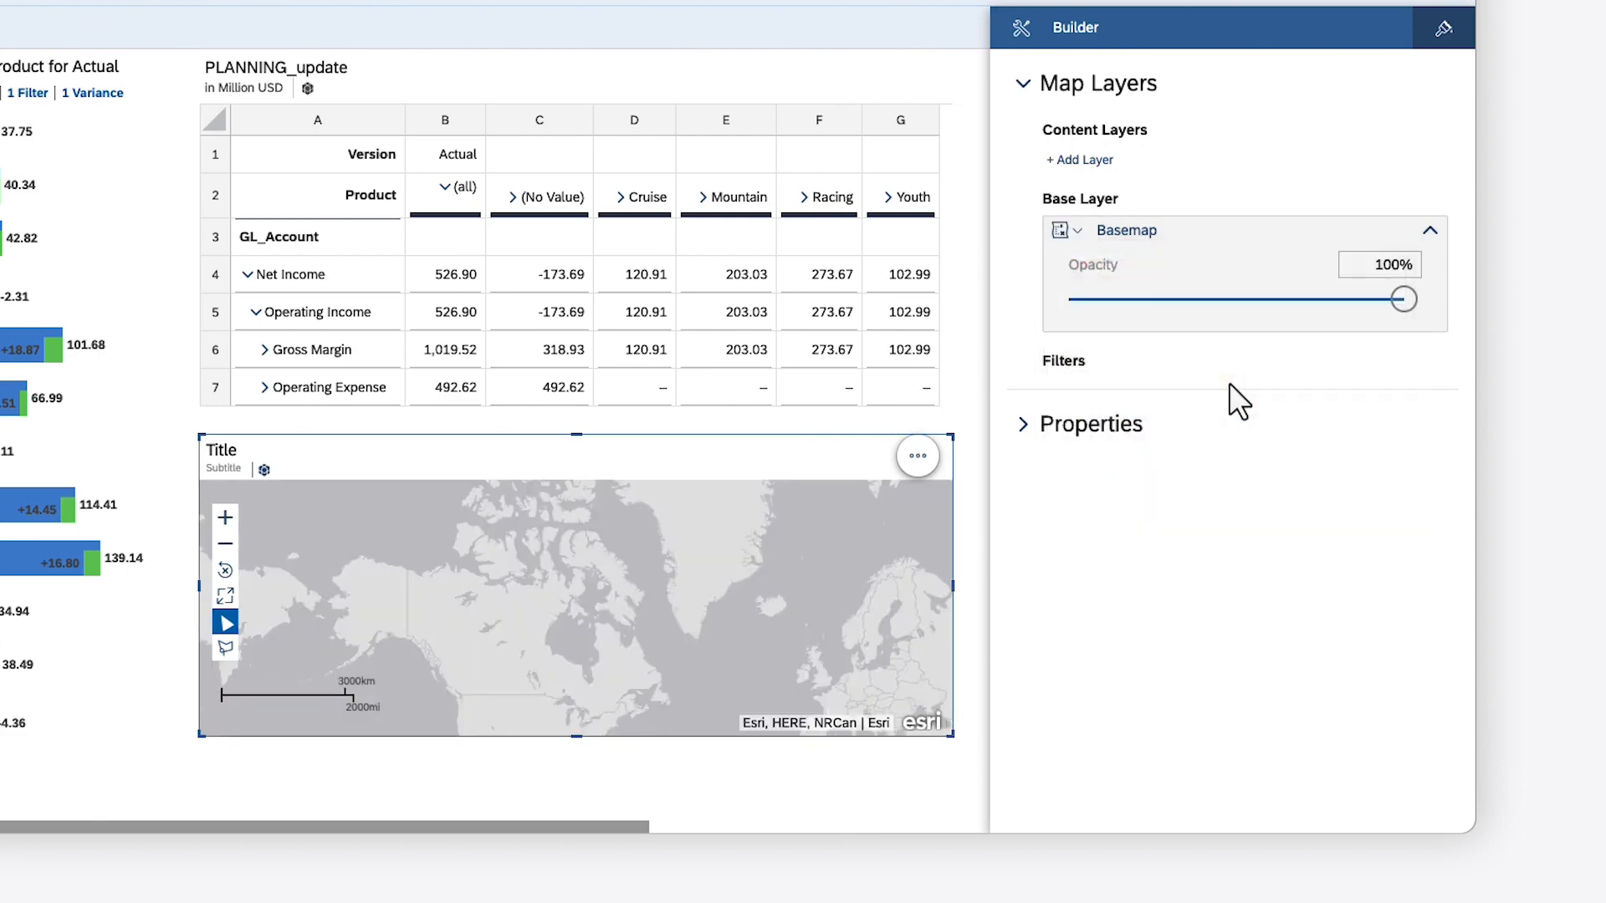
- Add a Bubble Layer from PLANNING_update to the map with CustomerLocation as its location dimension
click(1083, 160)
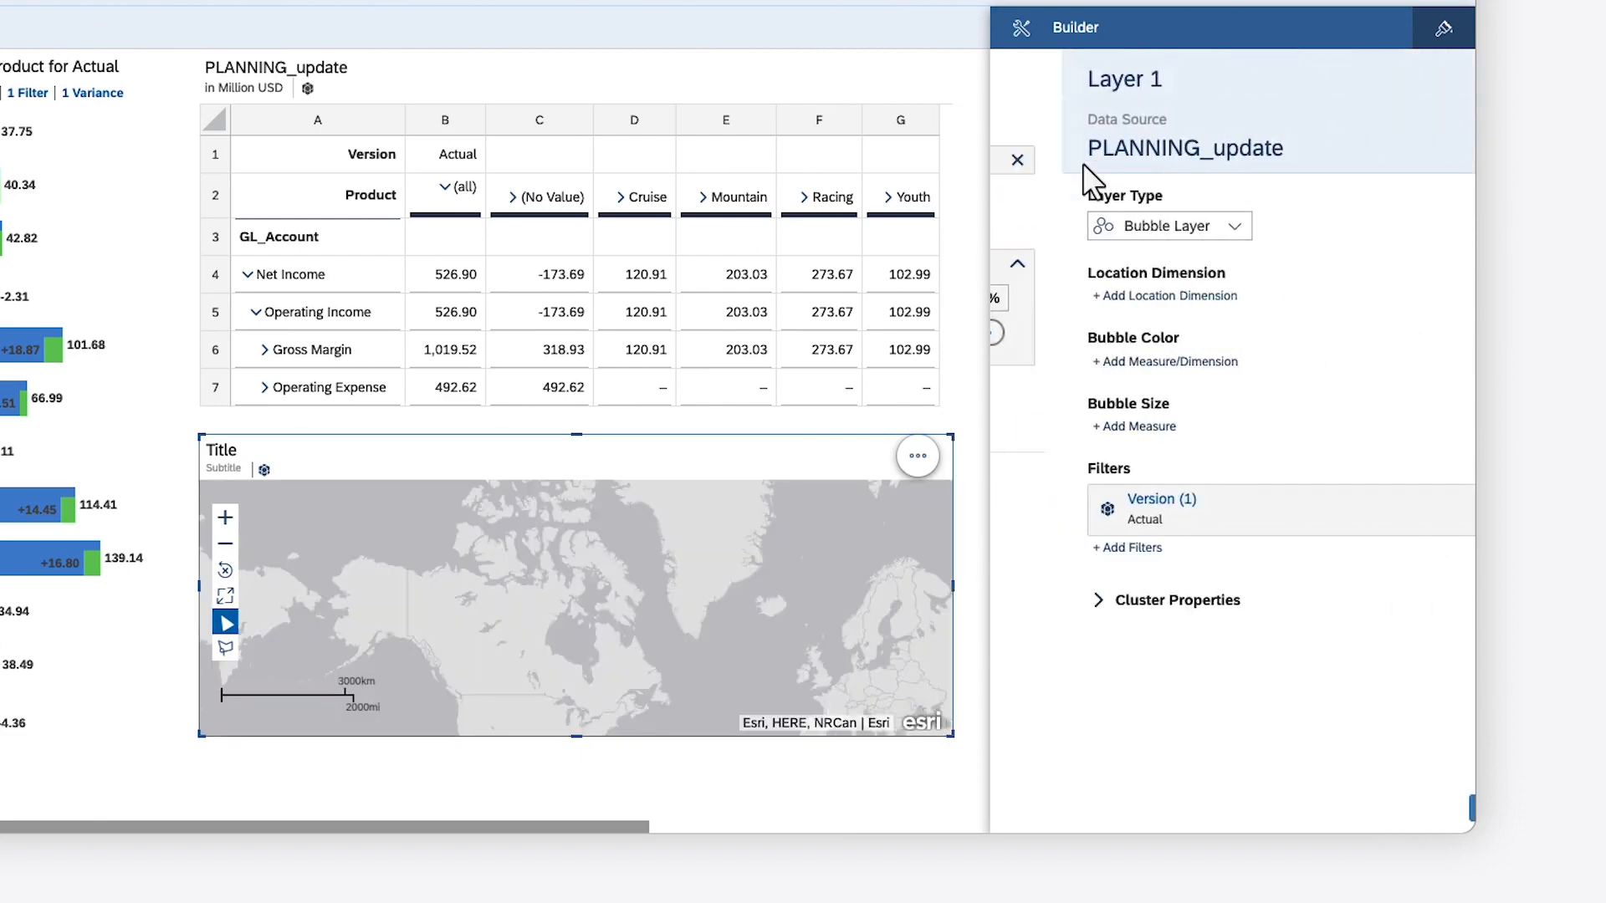
click(1164, 232)
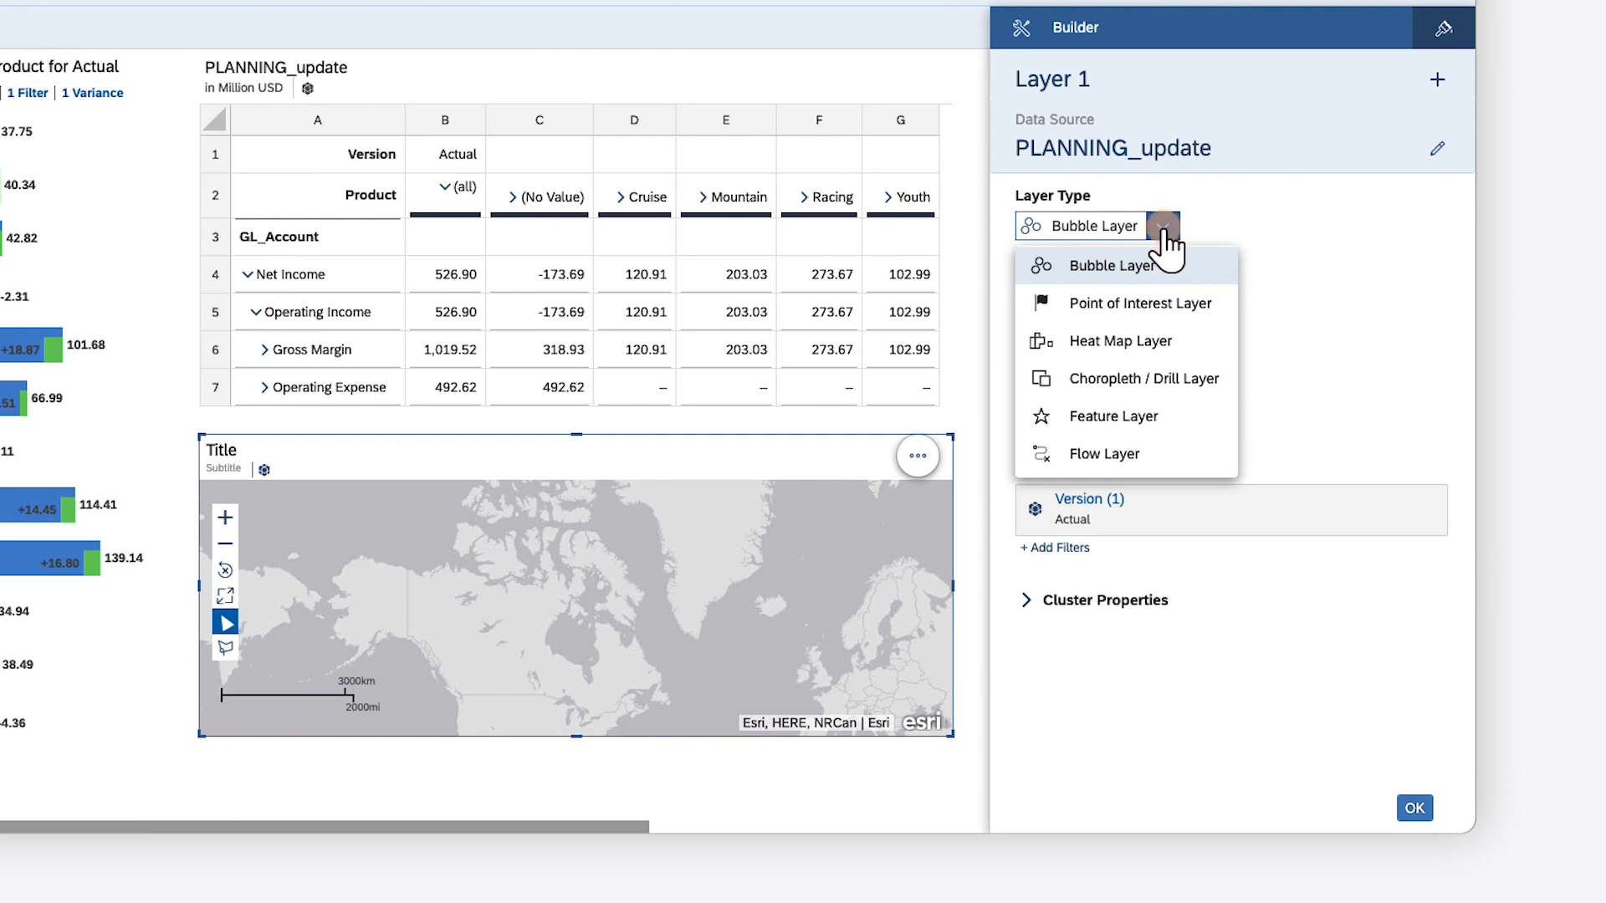
click(1104, 264)
click(1092, 314)
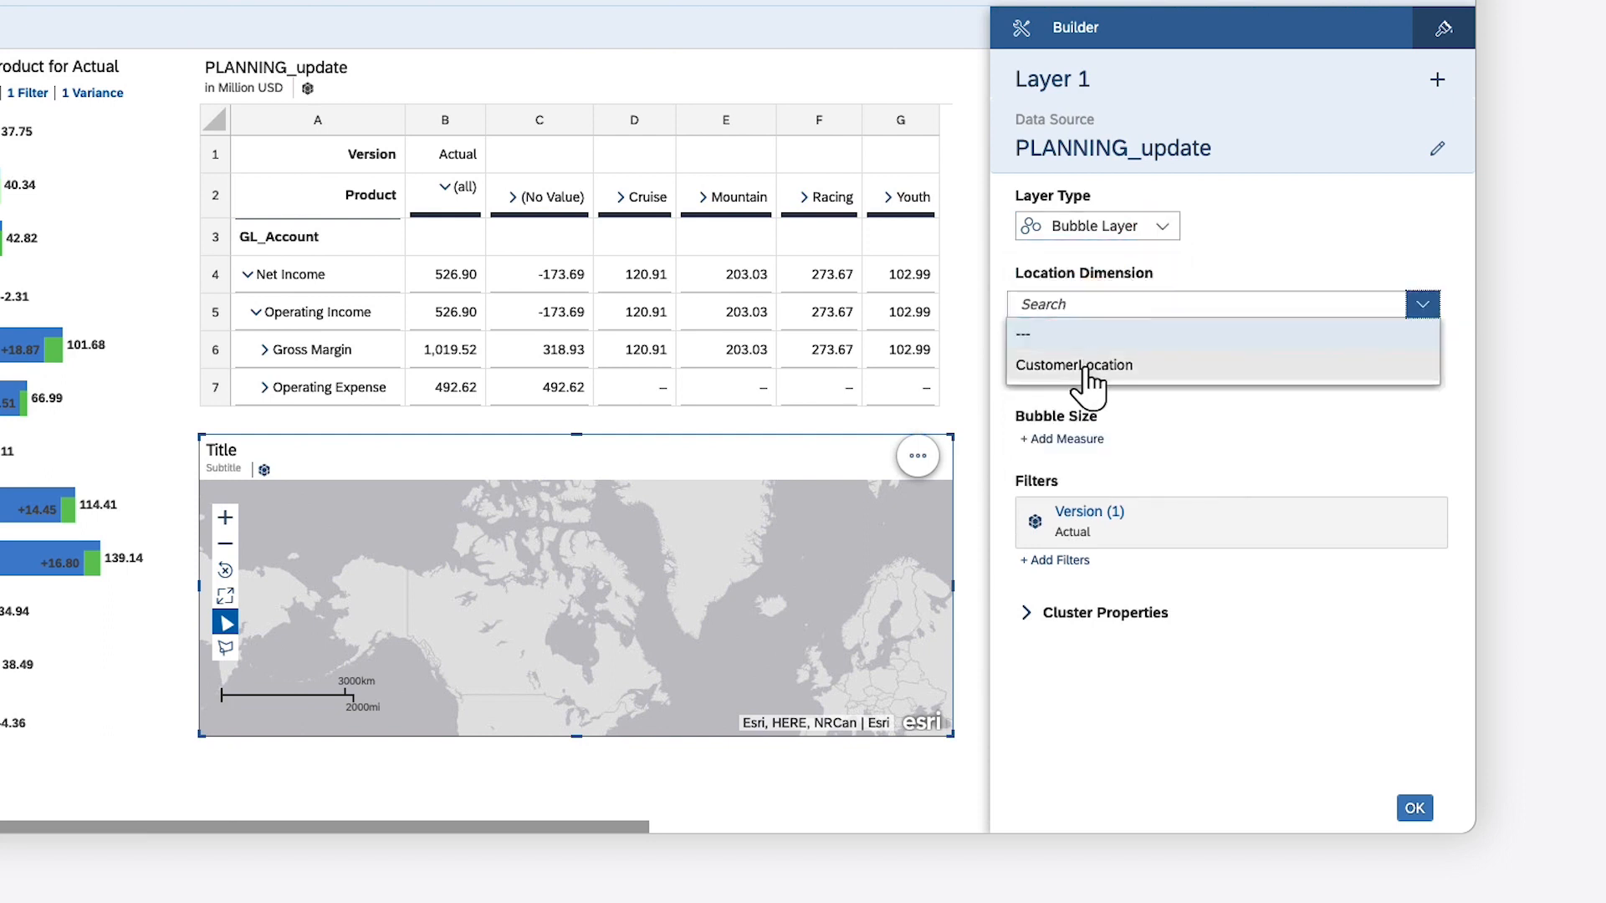
click(1078, 365)
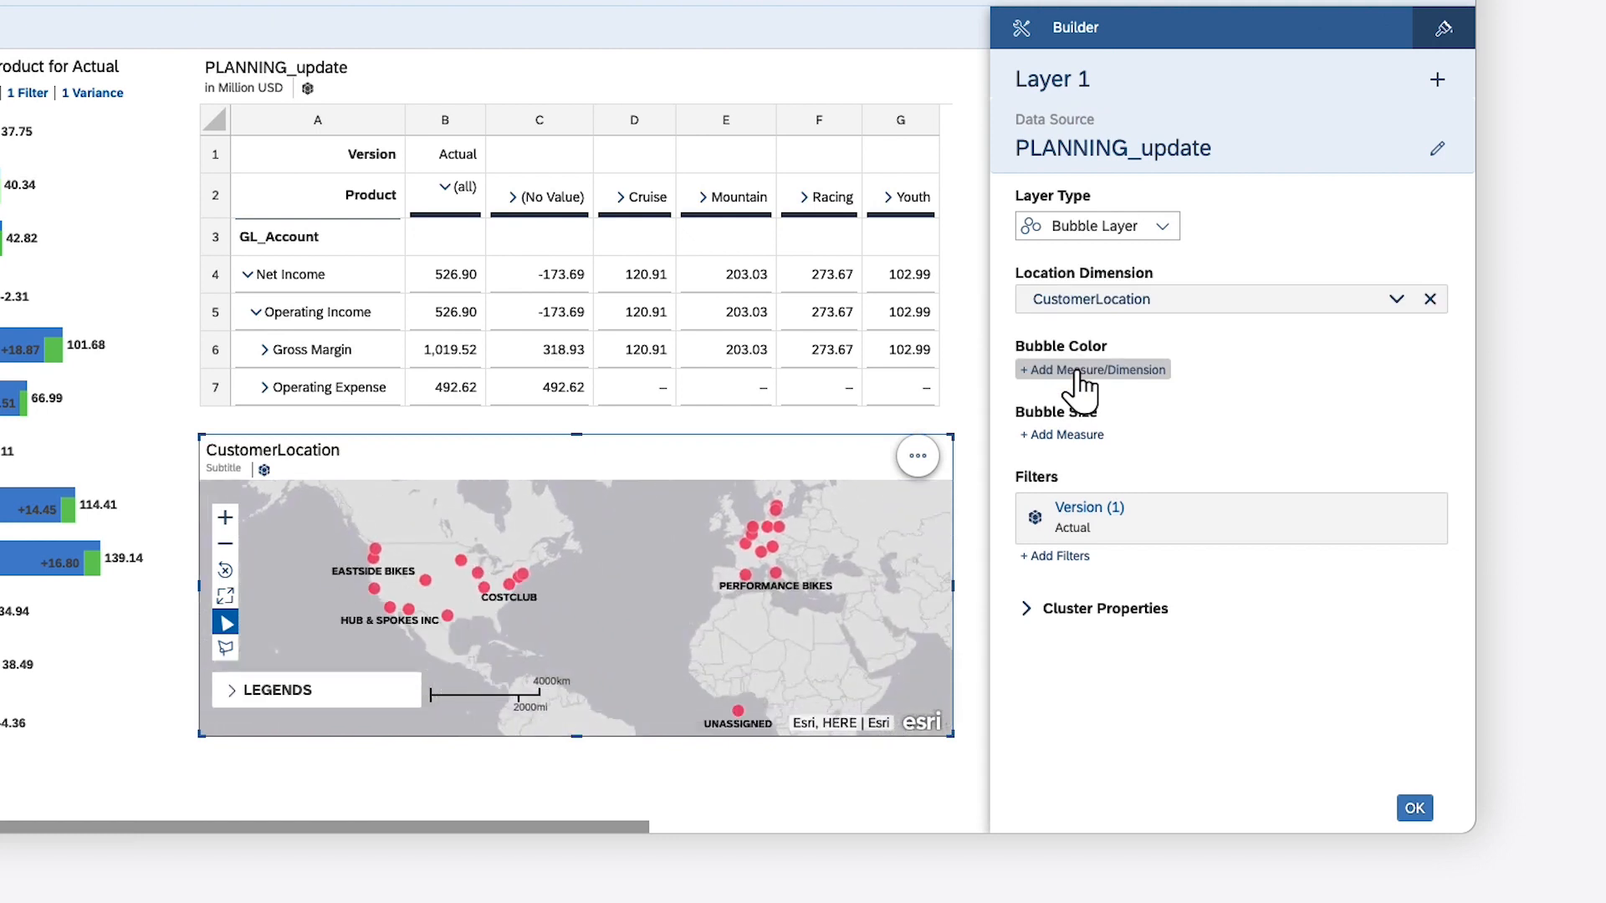
- Color the map bubbles by the Net Income measure and apply the layer settings
click(1079, 380)
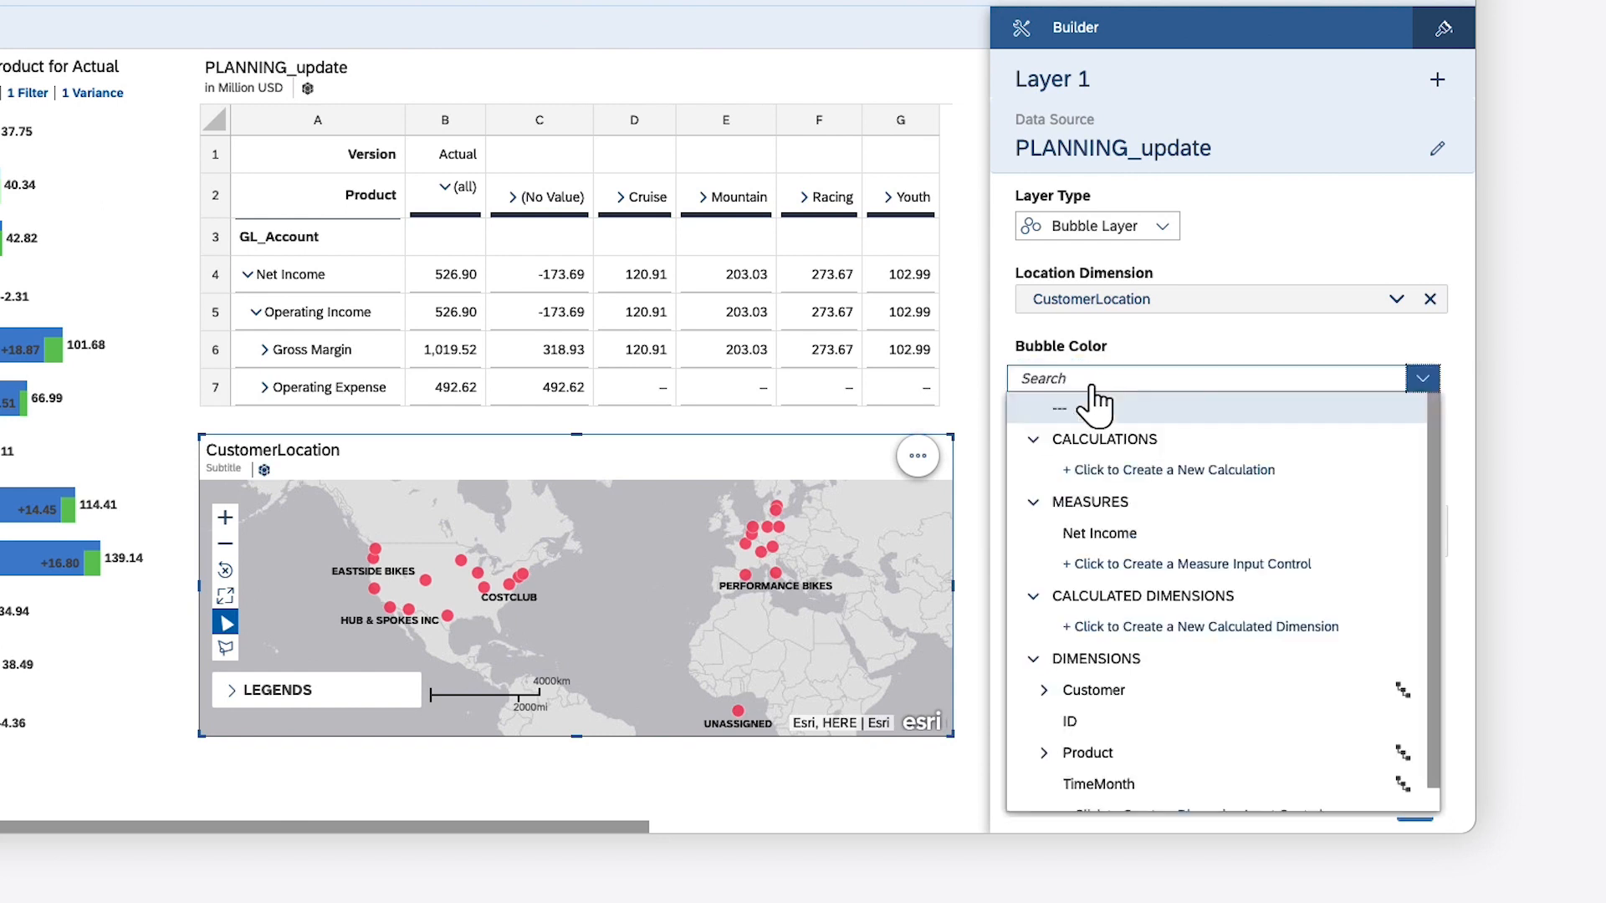
click(1100, 533)
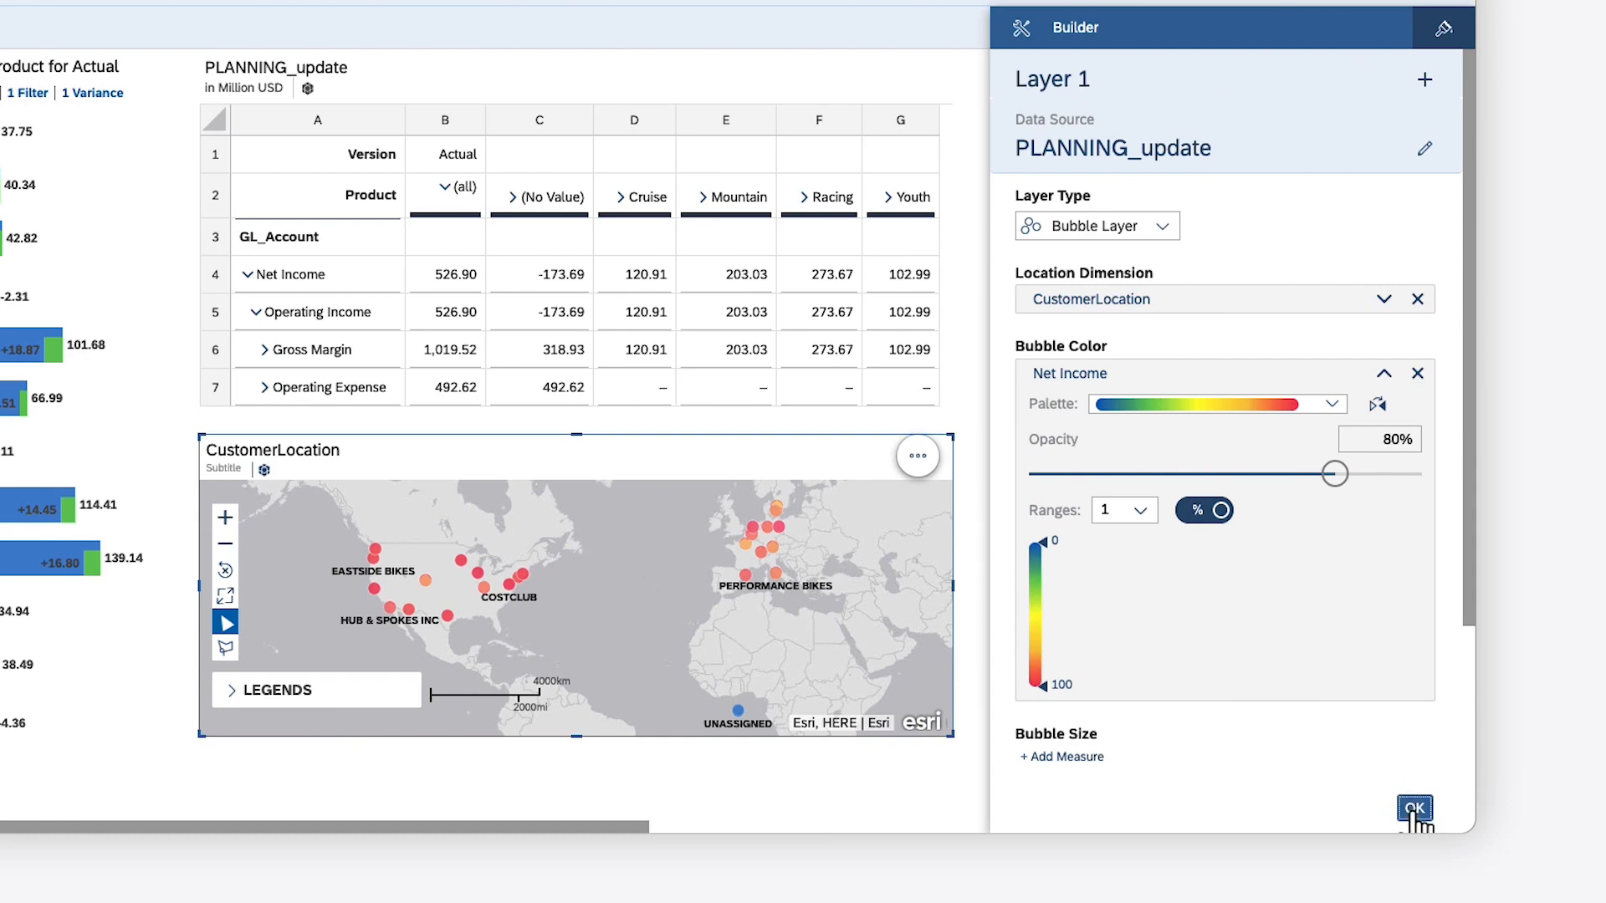
click(1414, 808)
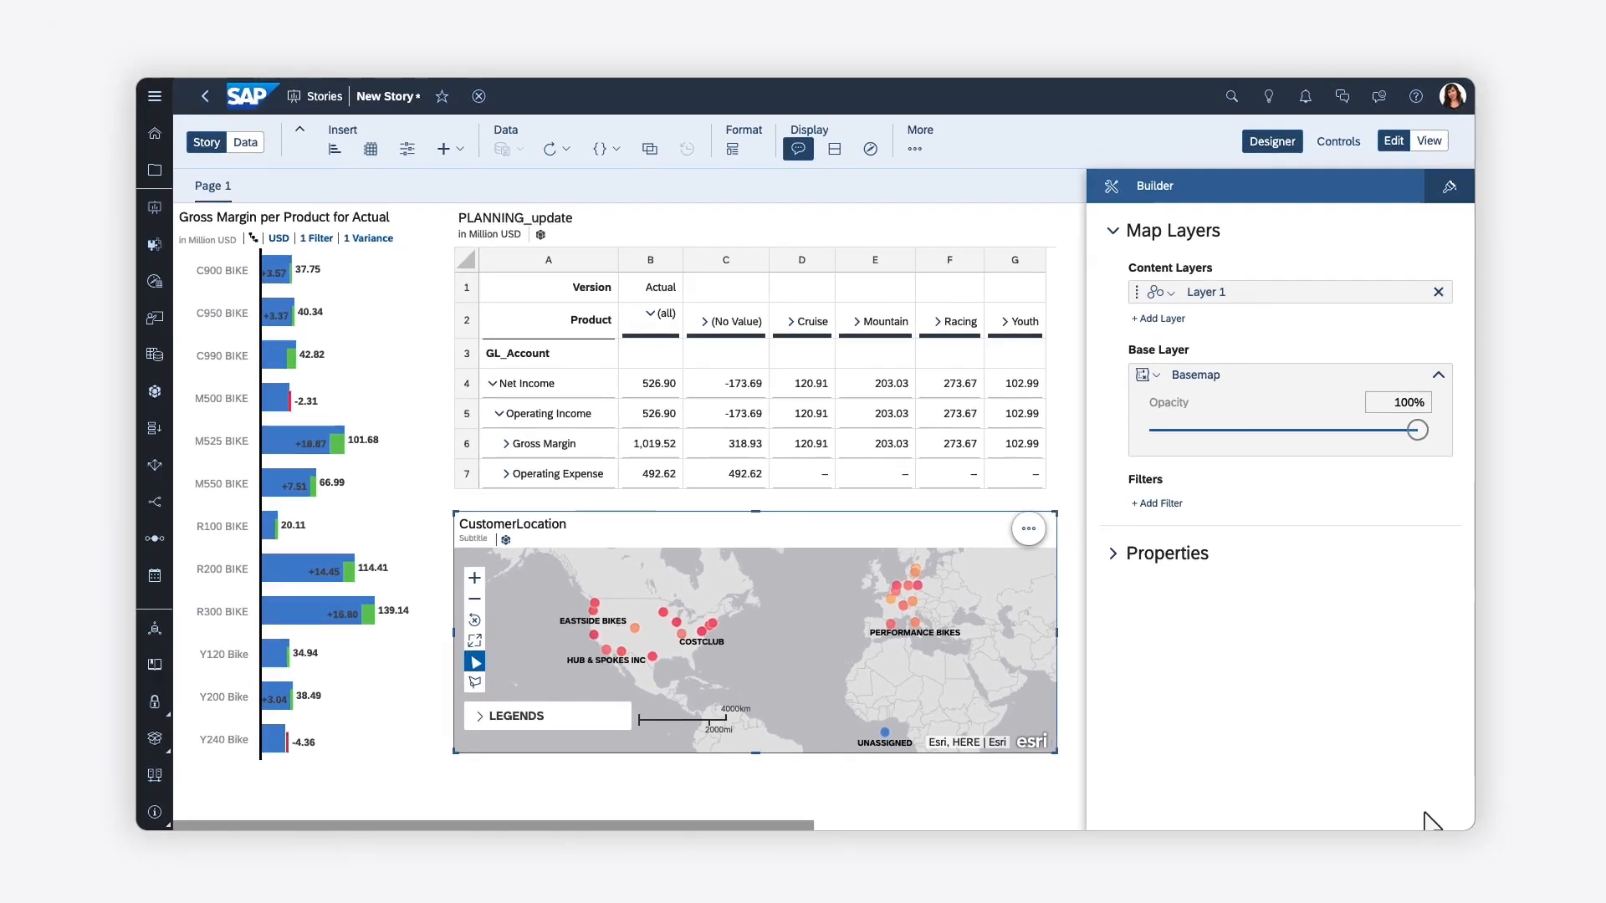
- Hide the Designer and filter the map to the North American customers by drawing a freeform polygon around them
click(1274, 146)
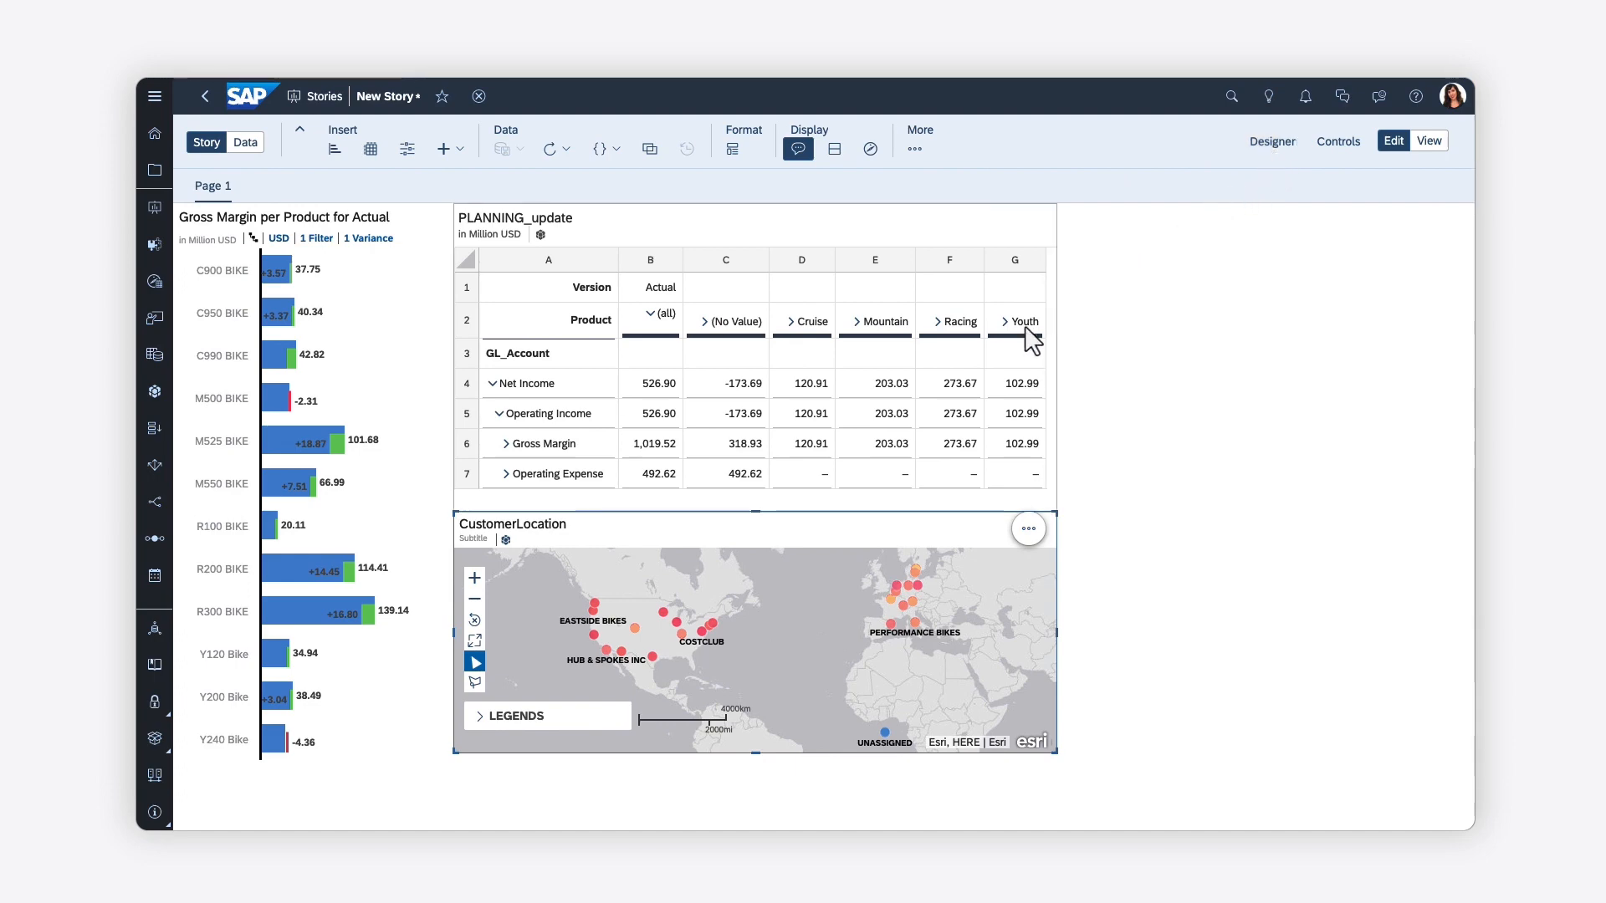
click(475, 683)
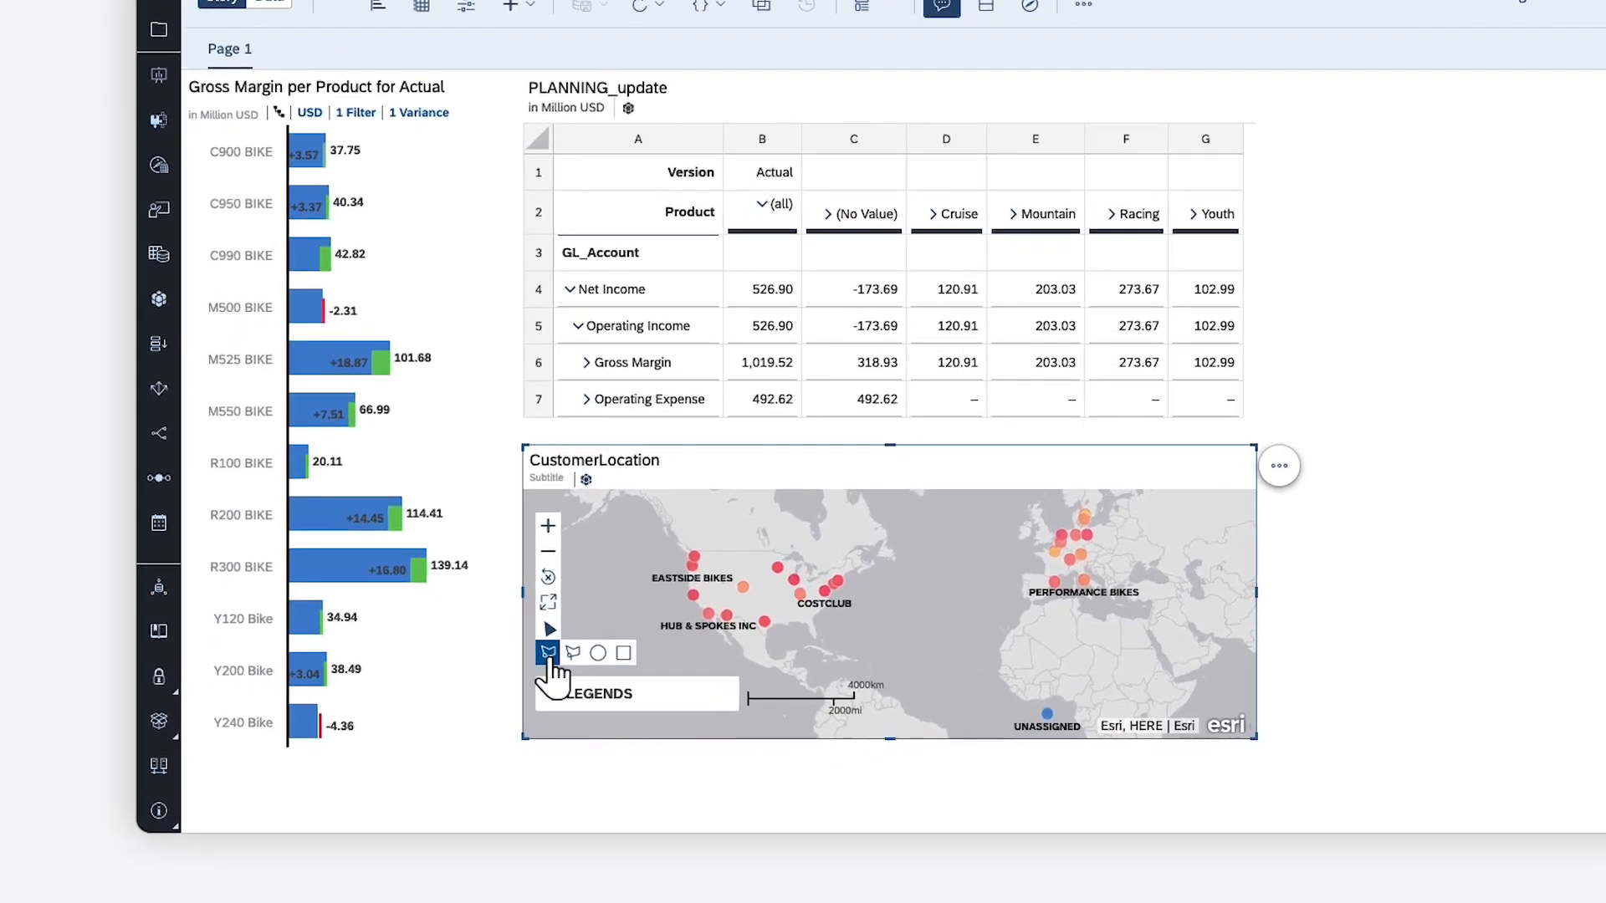
drag(566, 584, 741, 623)
mouse_move(893, 577)
mouse_down()
mouse_move(716, 652)
mouse_move(661, 619)
mouse_up()
click(790, 581)
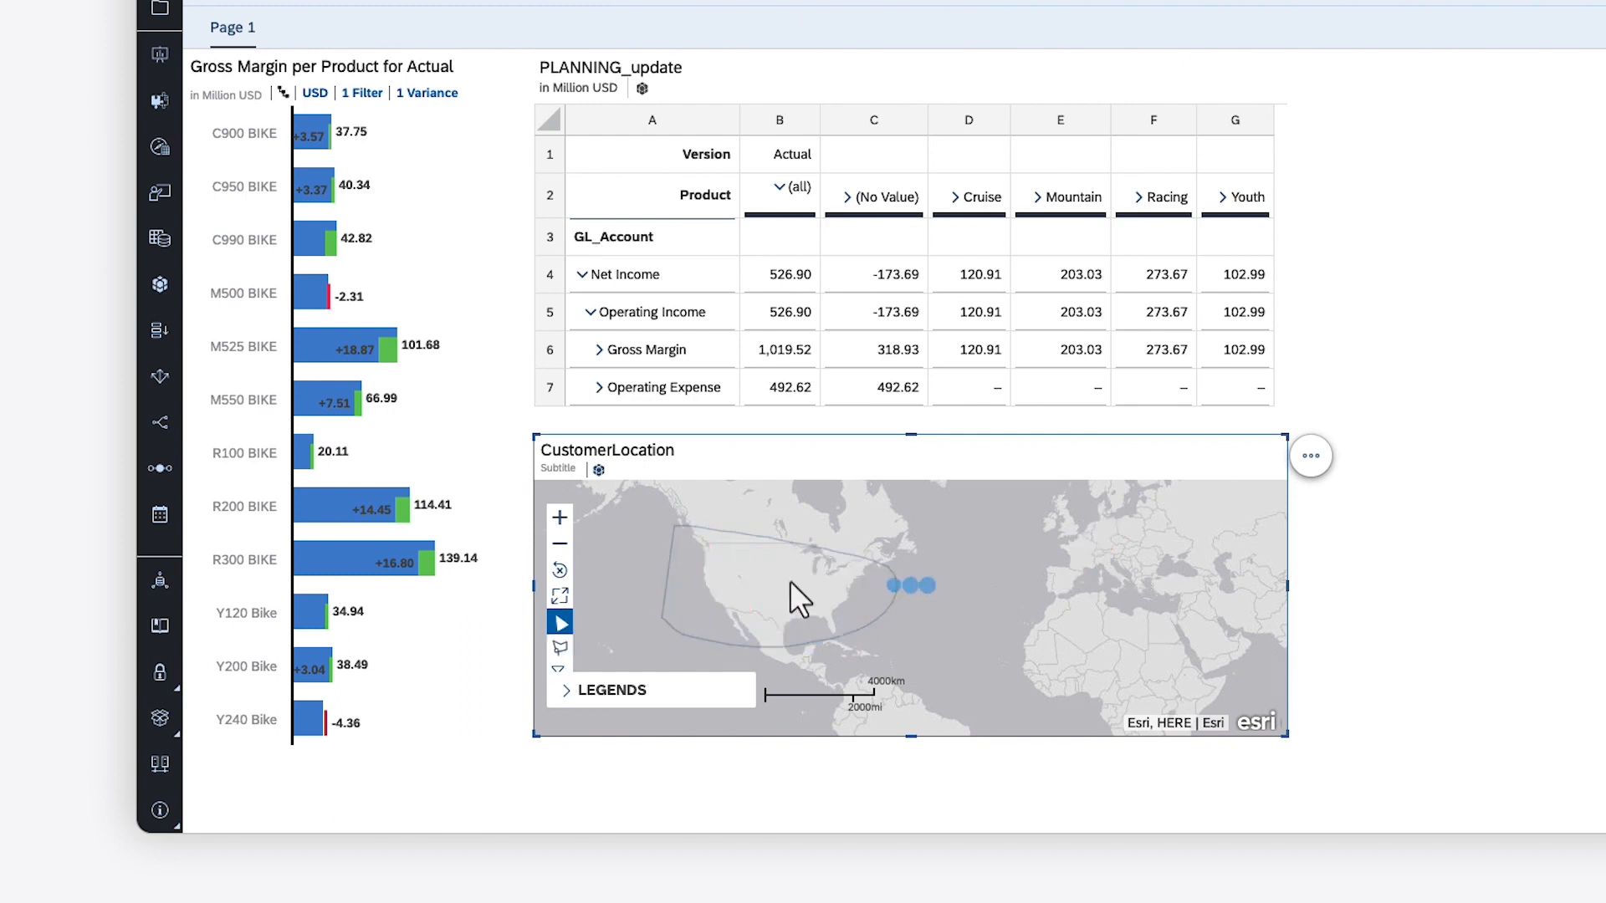
- Lower the chart's upper edge to make room and add a page filter above it on ProductGroup with All Members selected
click(499, 122)
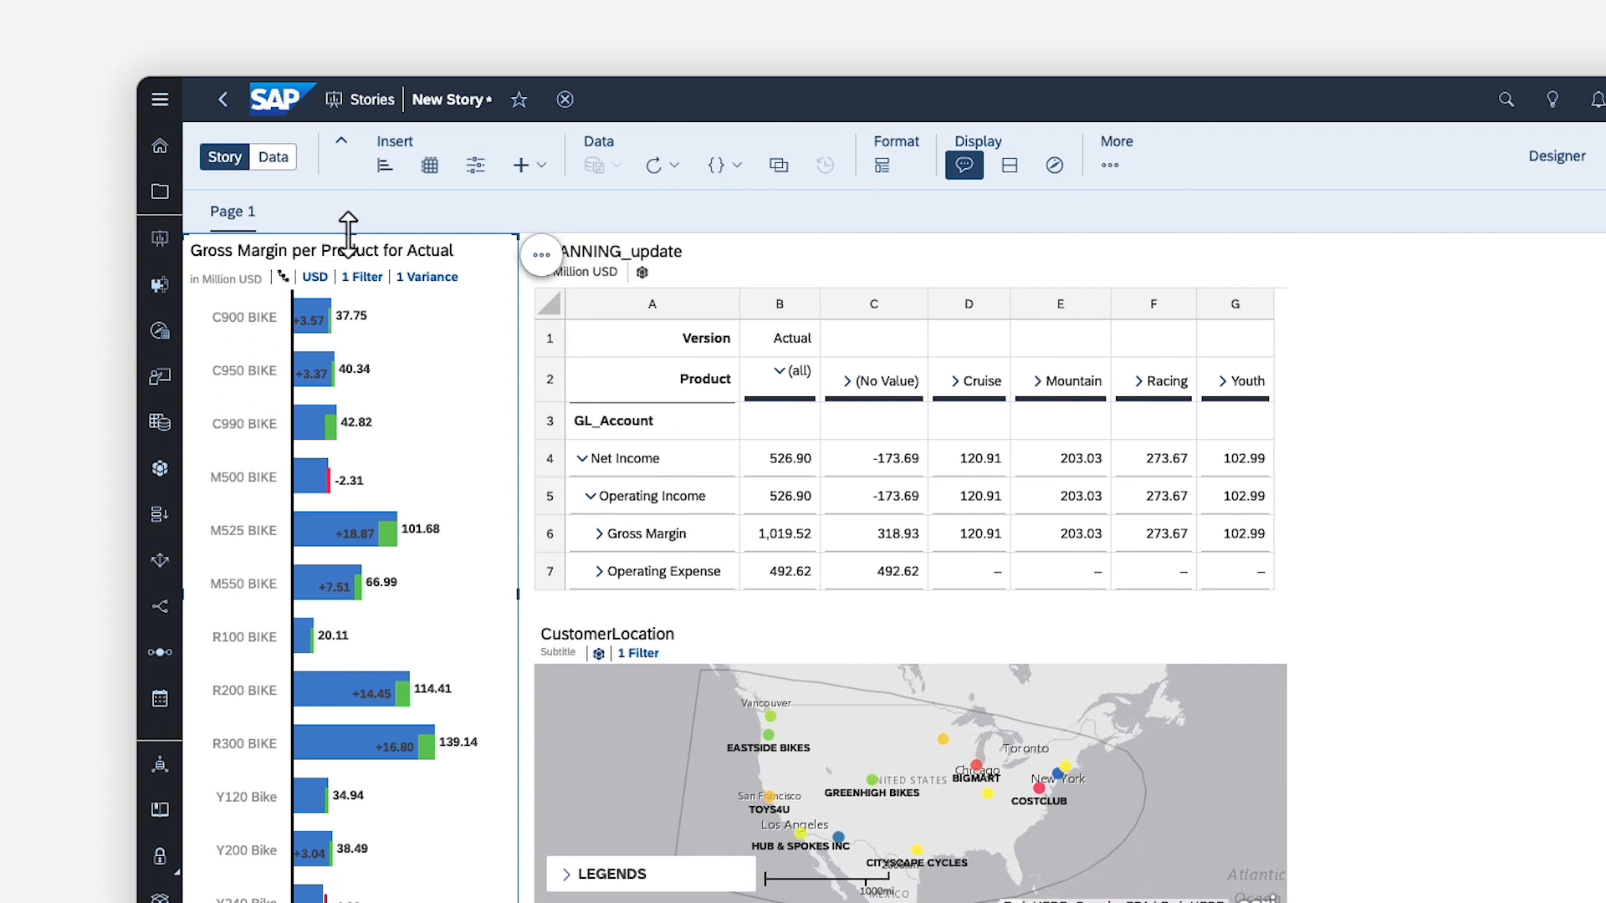
drag(348, 236, 354, 279)
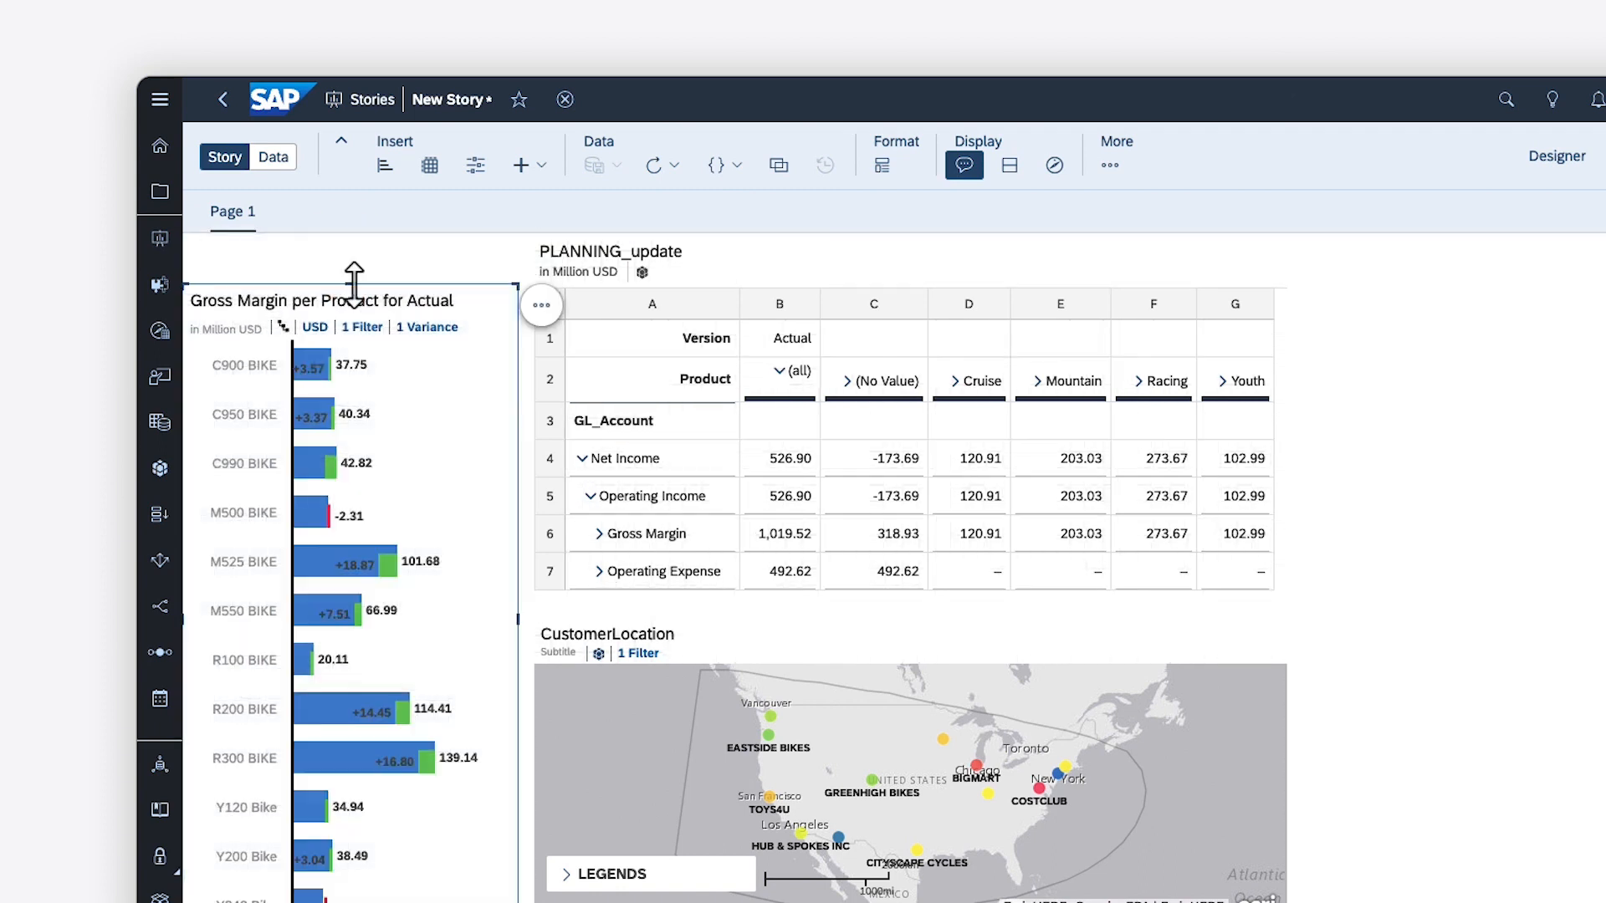
click(476, 167)
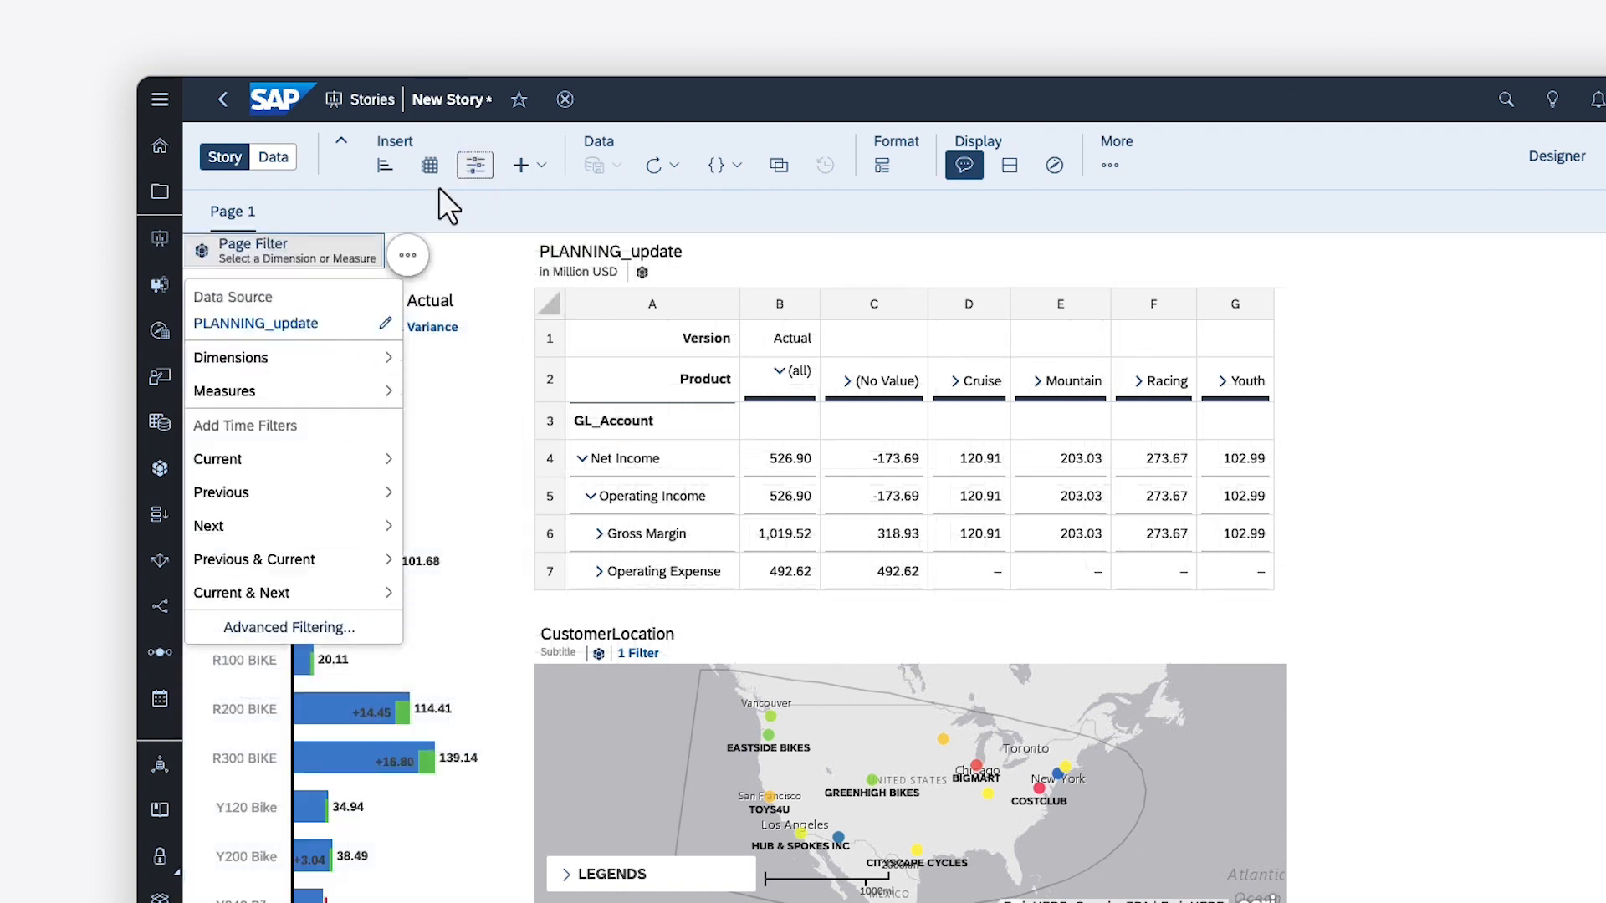
click(235, 358)
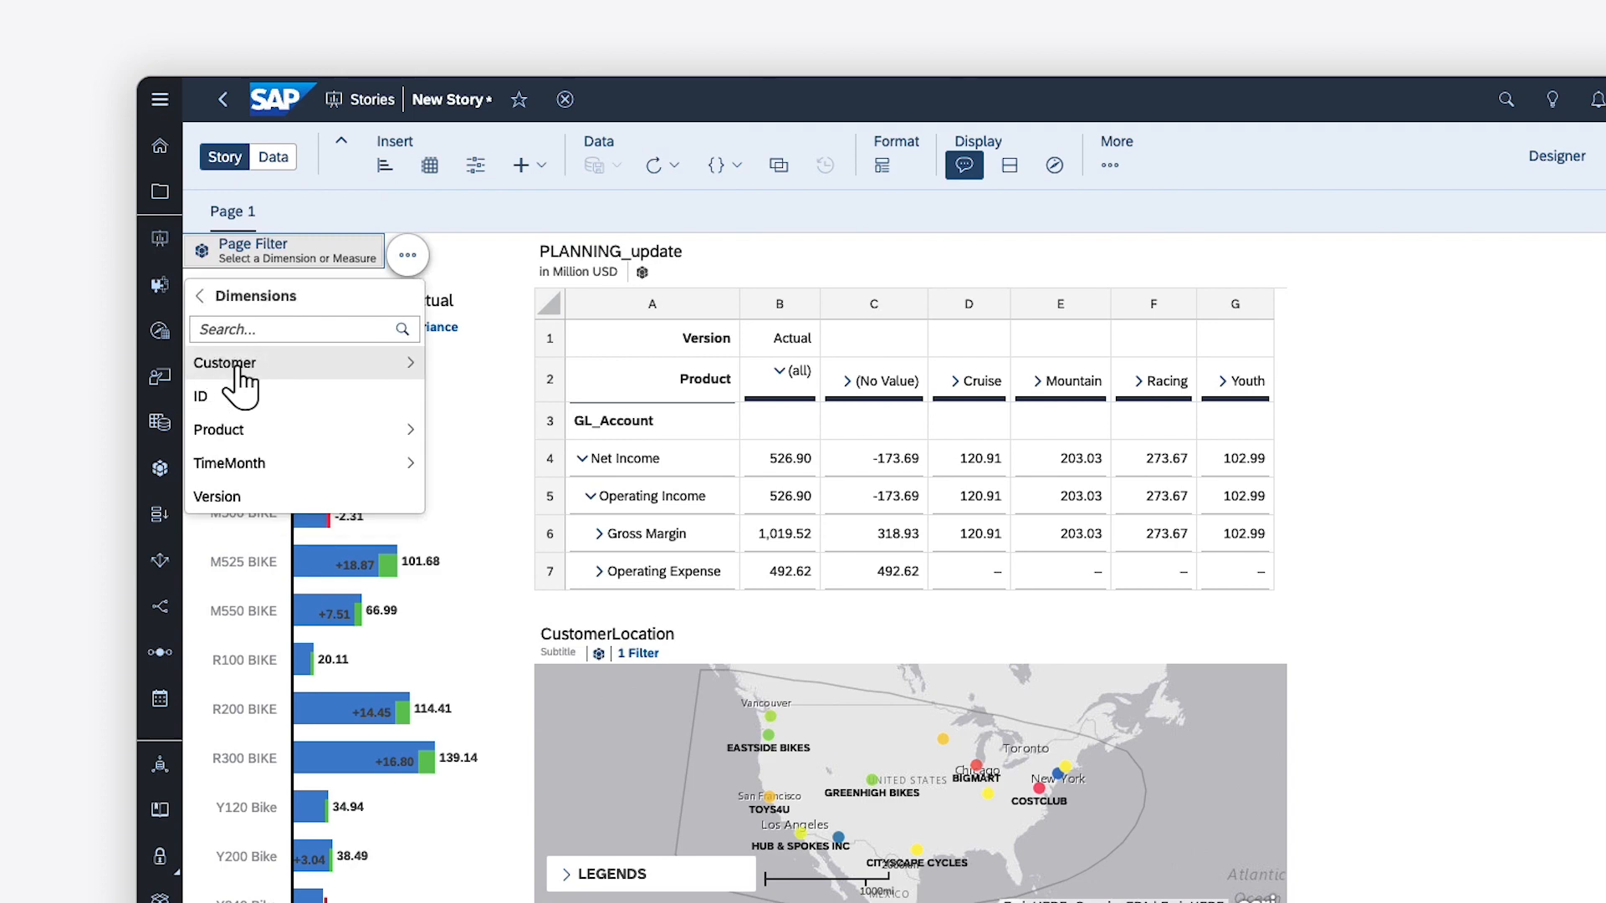
click(230, 428)
click(264, 400)
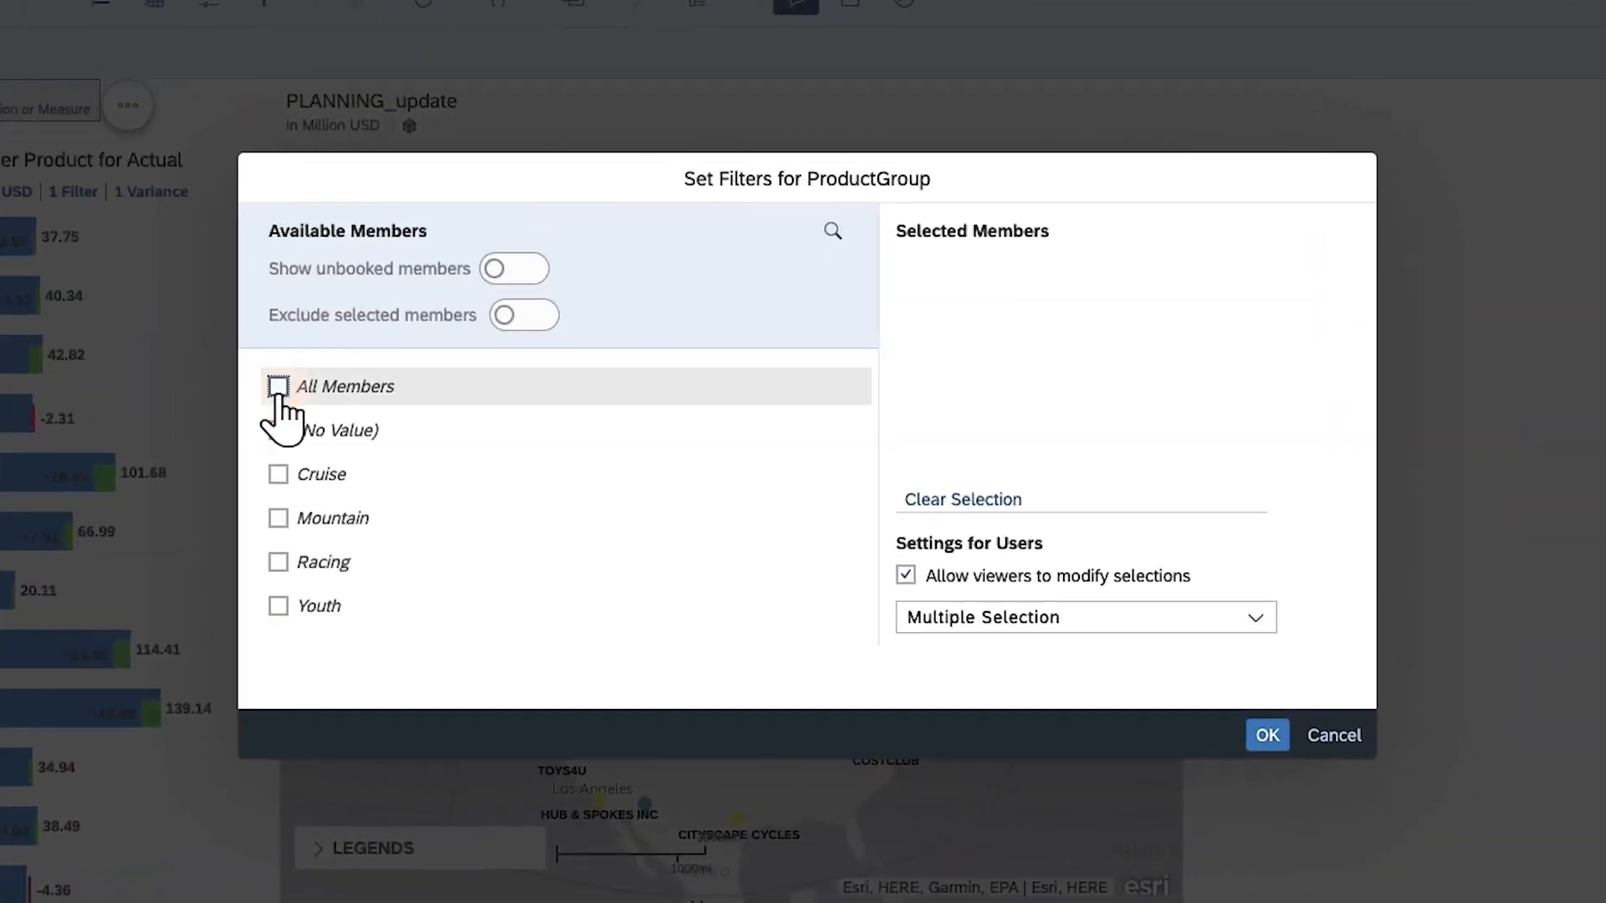
click(278, 387)
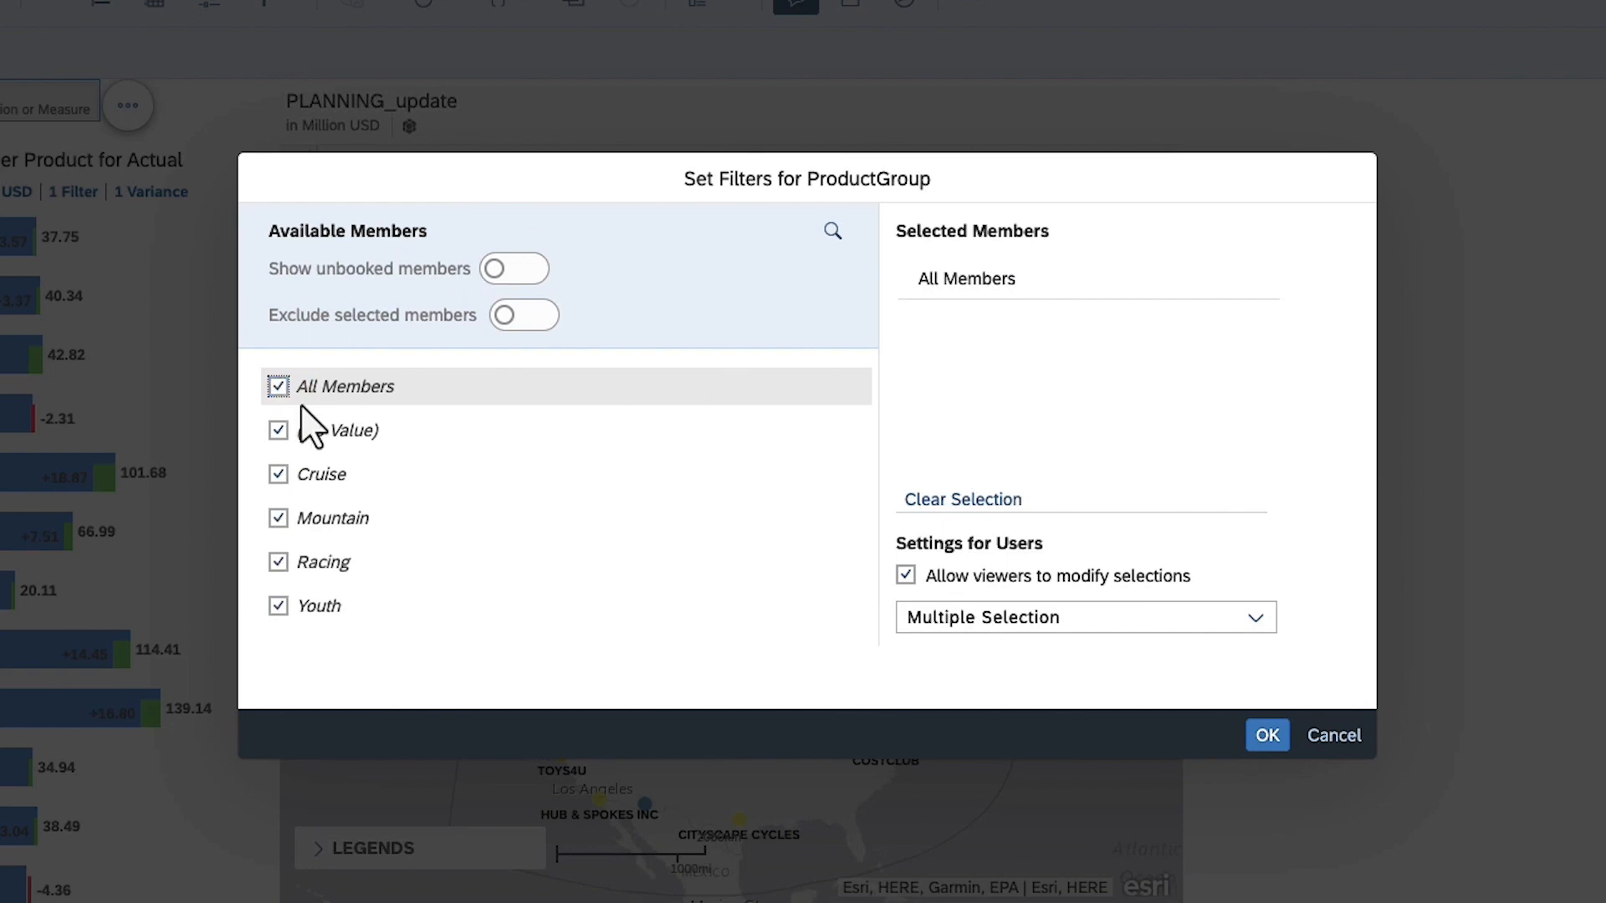
click(1266, 736)
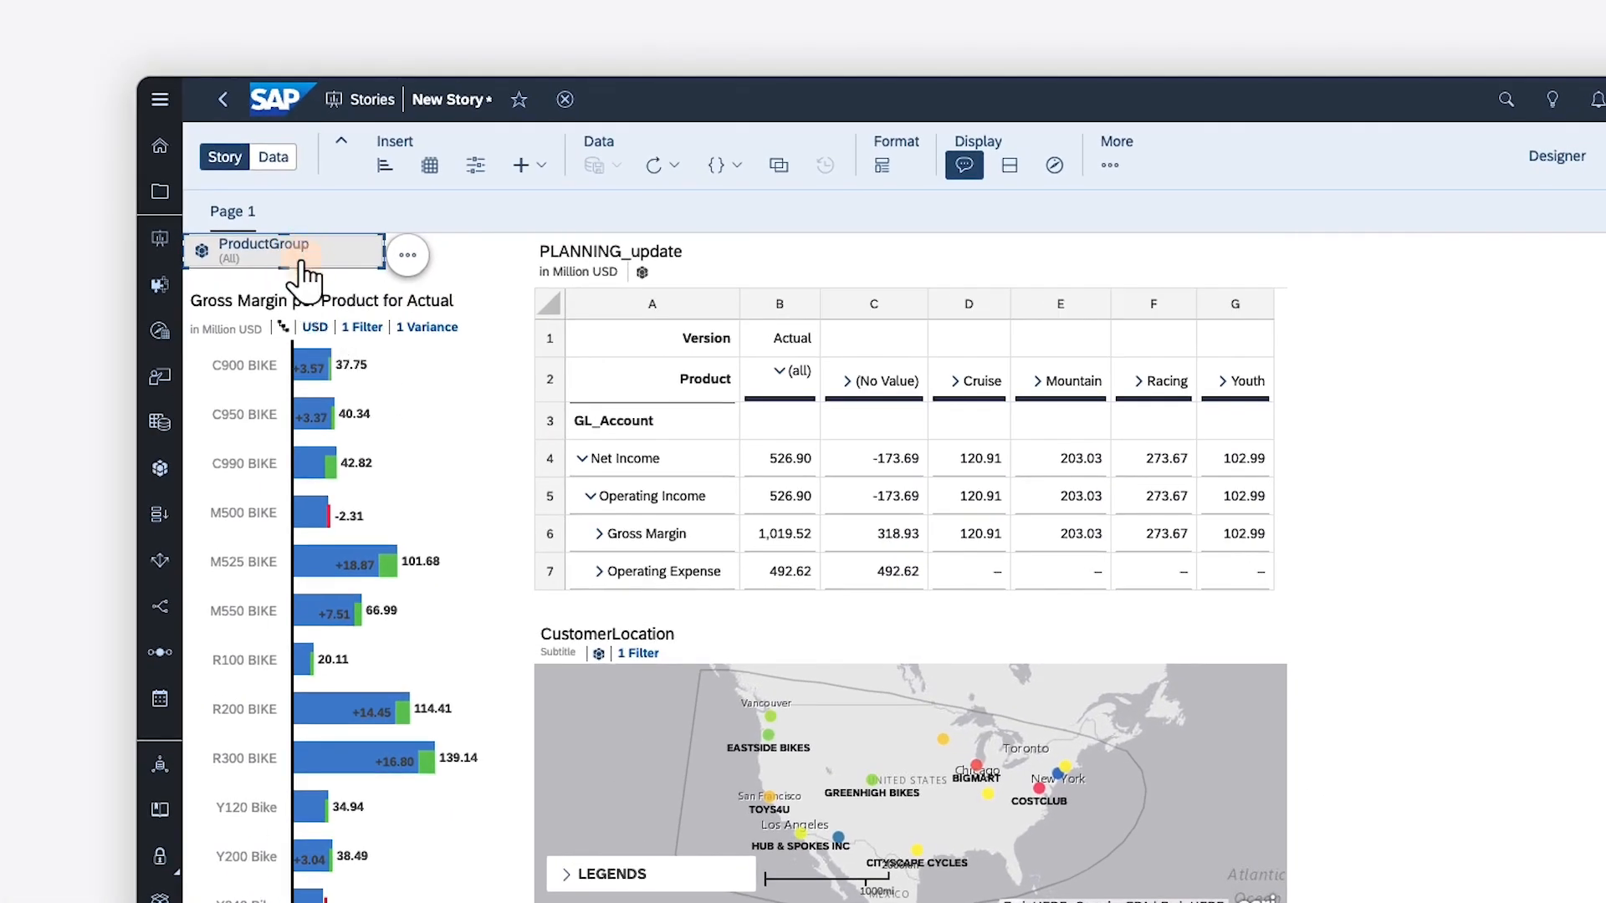
- Exclude (No Value) and Youth in the ProductGroup page filter, keeping Cruise, Mountain and Racing
click(303, 264)
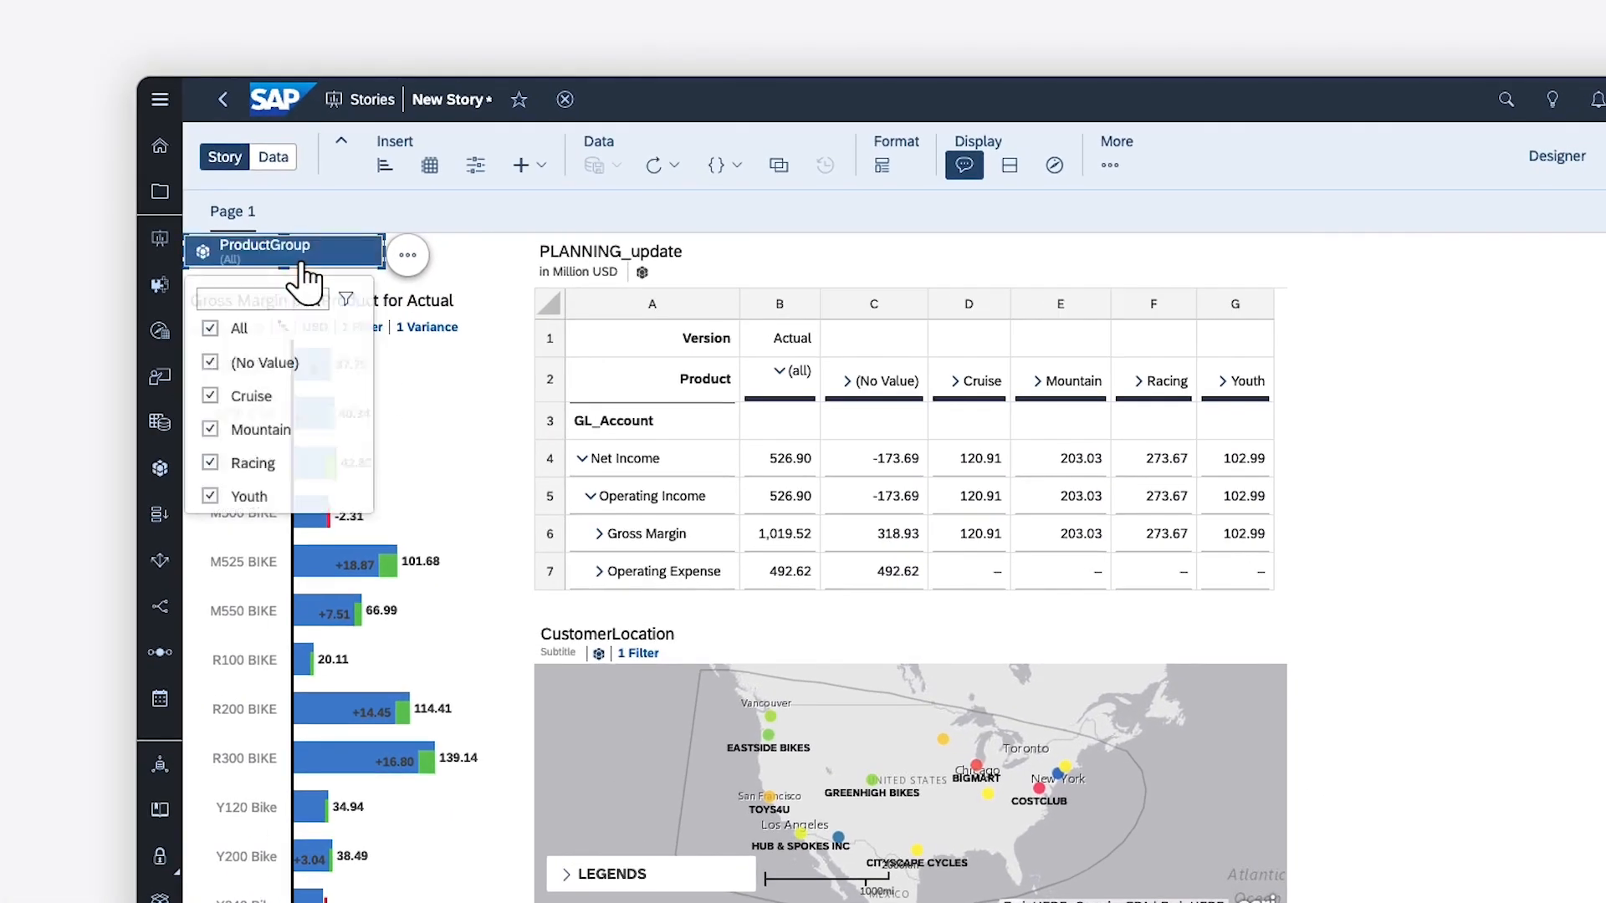
click(209, 360)
click(209, 494)
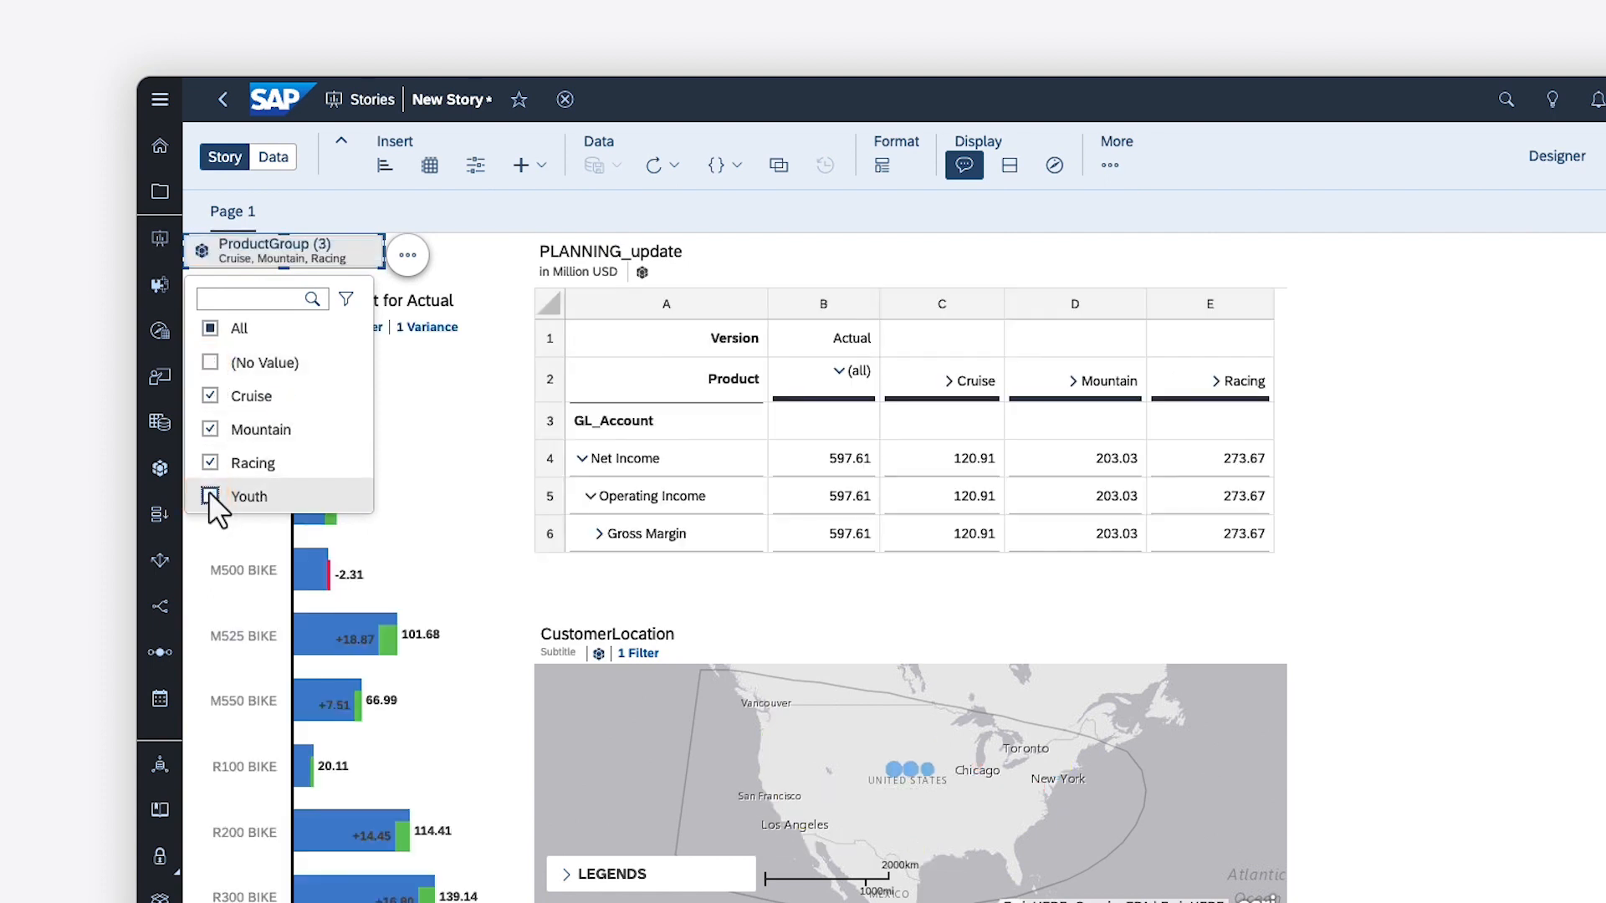
click(458, 254)
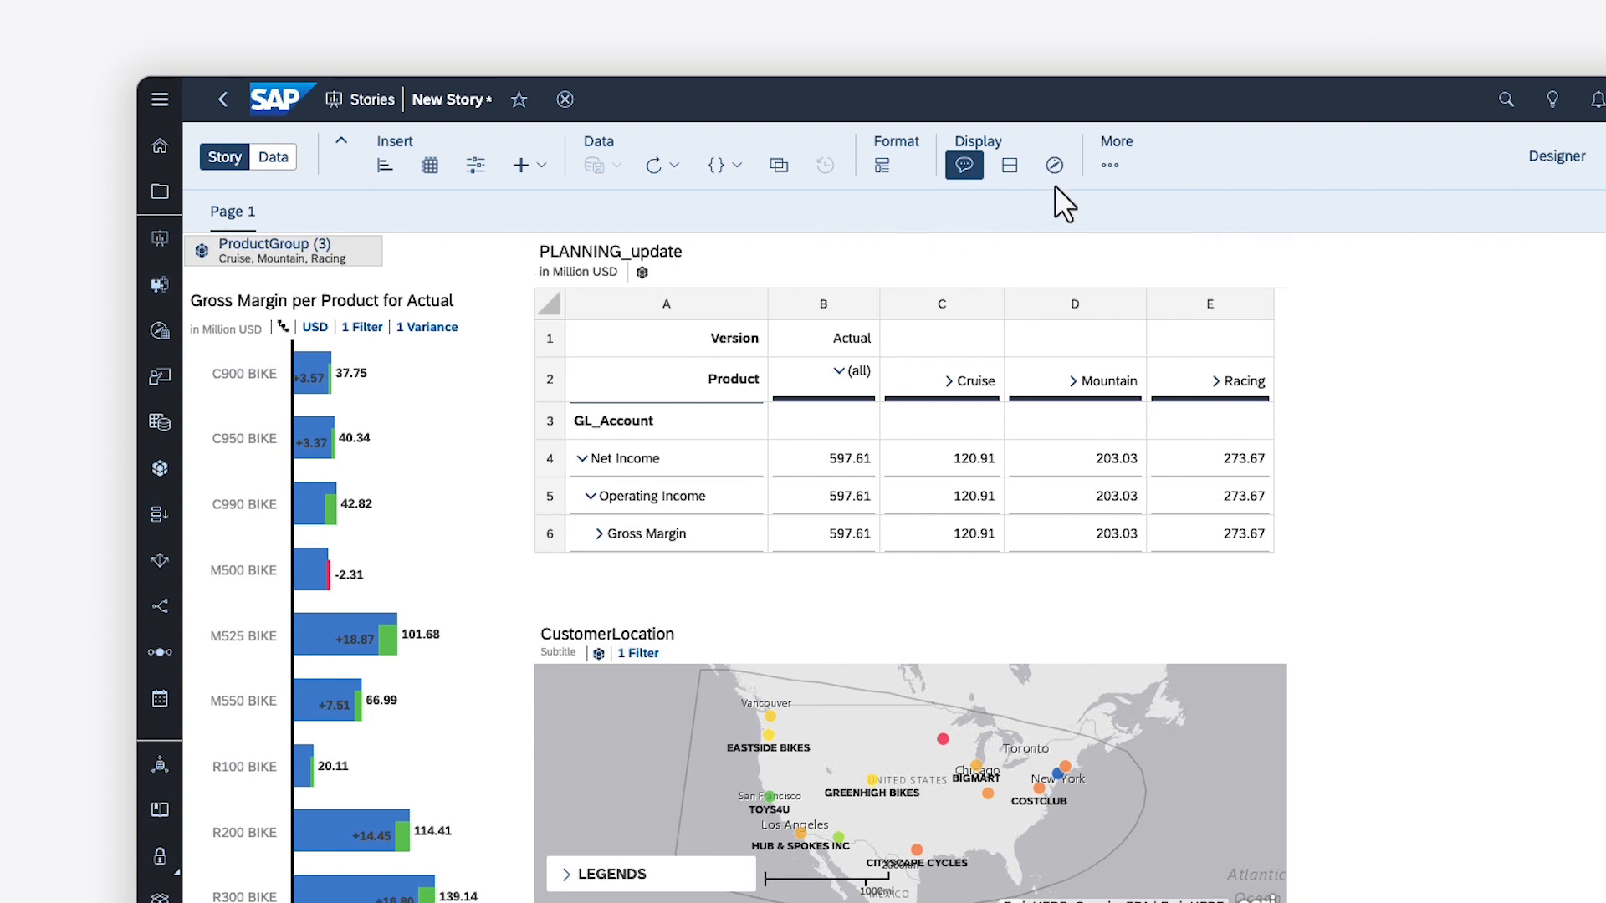
- Show the story filter bar and add a story filter by member on the TimeMonth dimension
click(1110, 166)
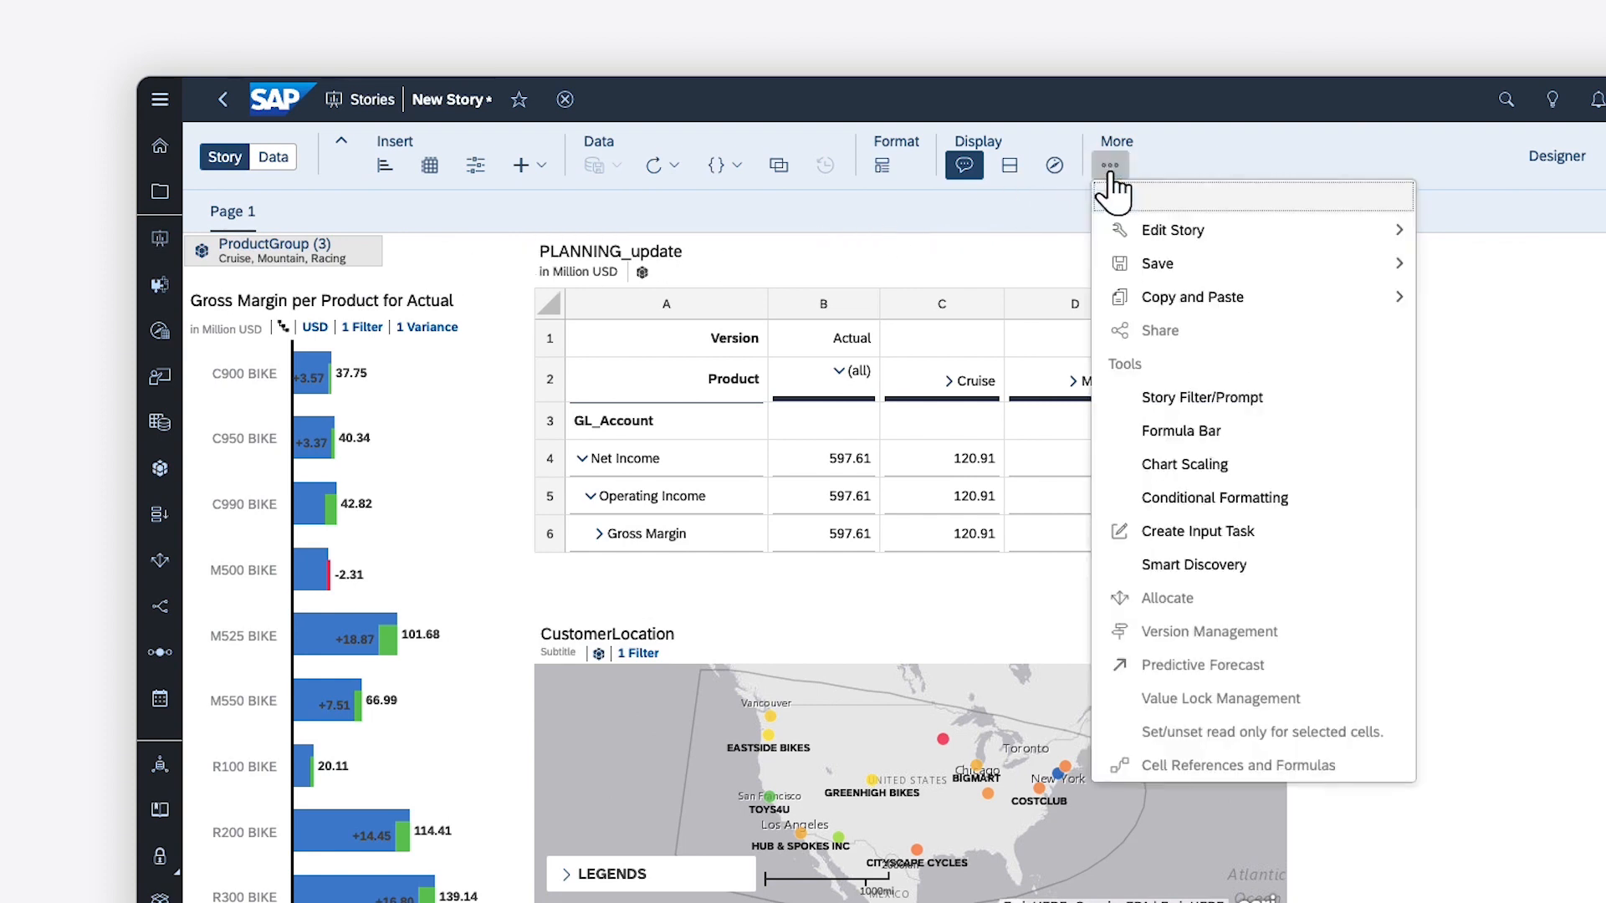
click(1201, 396)
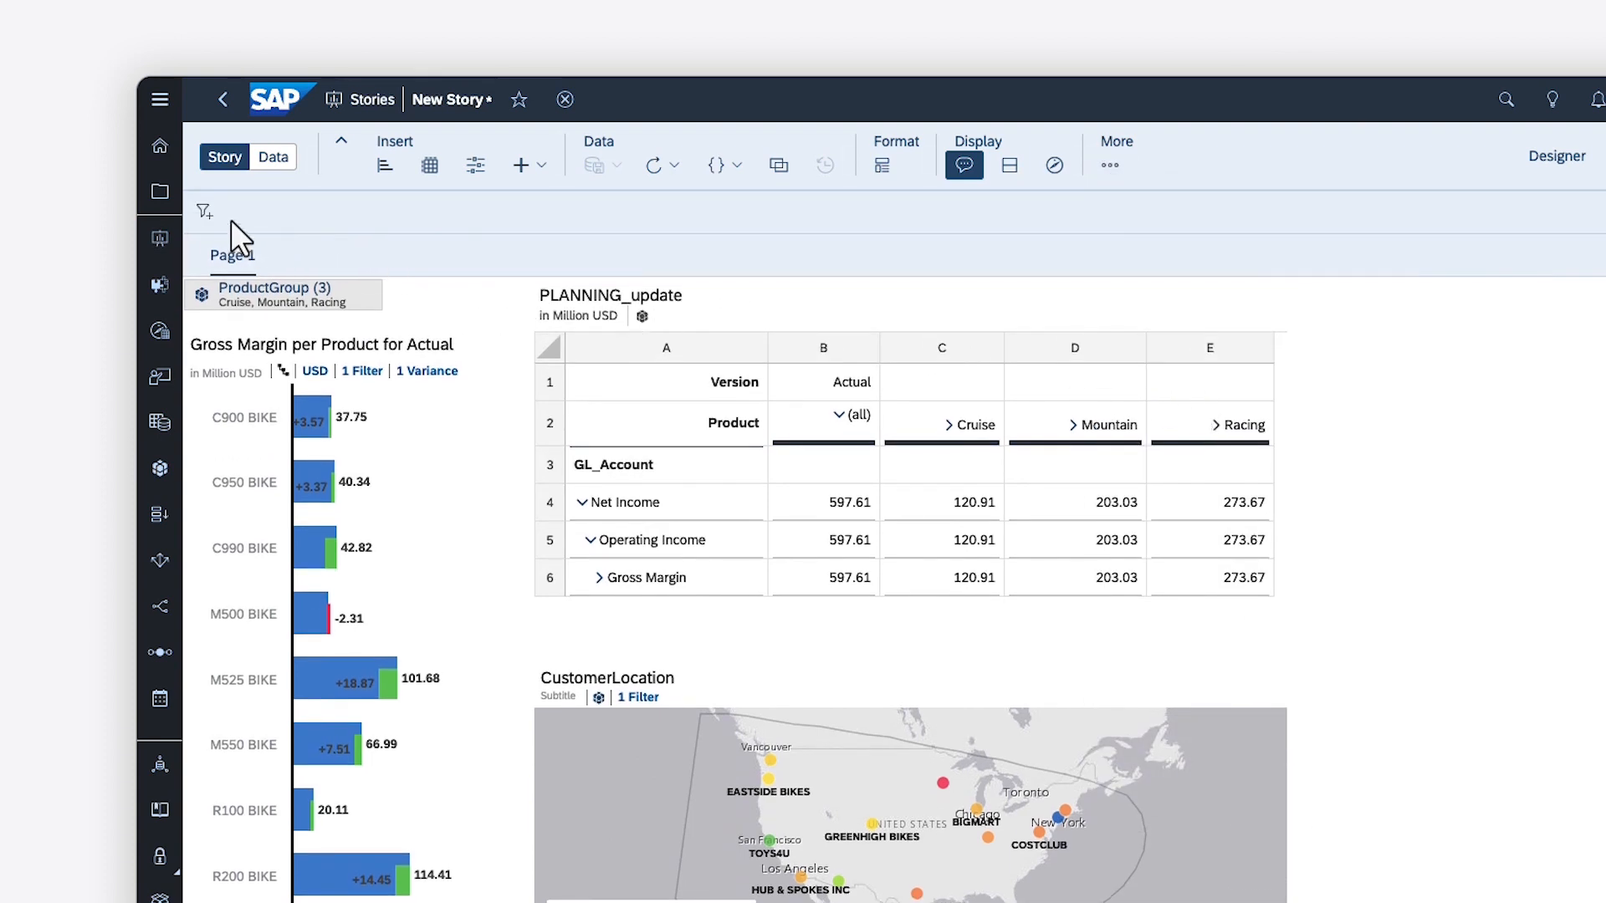
click(207, 216)
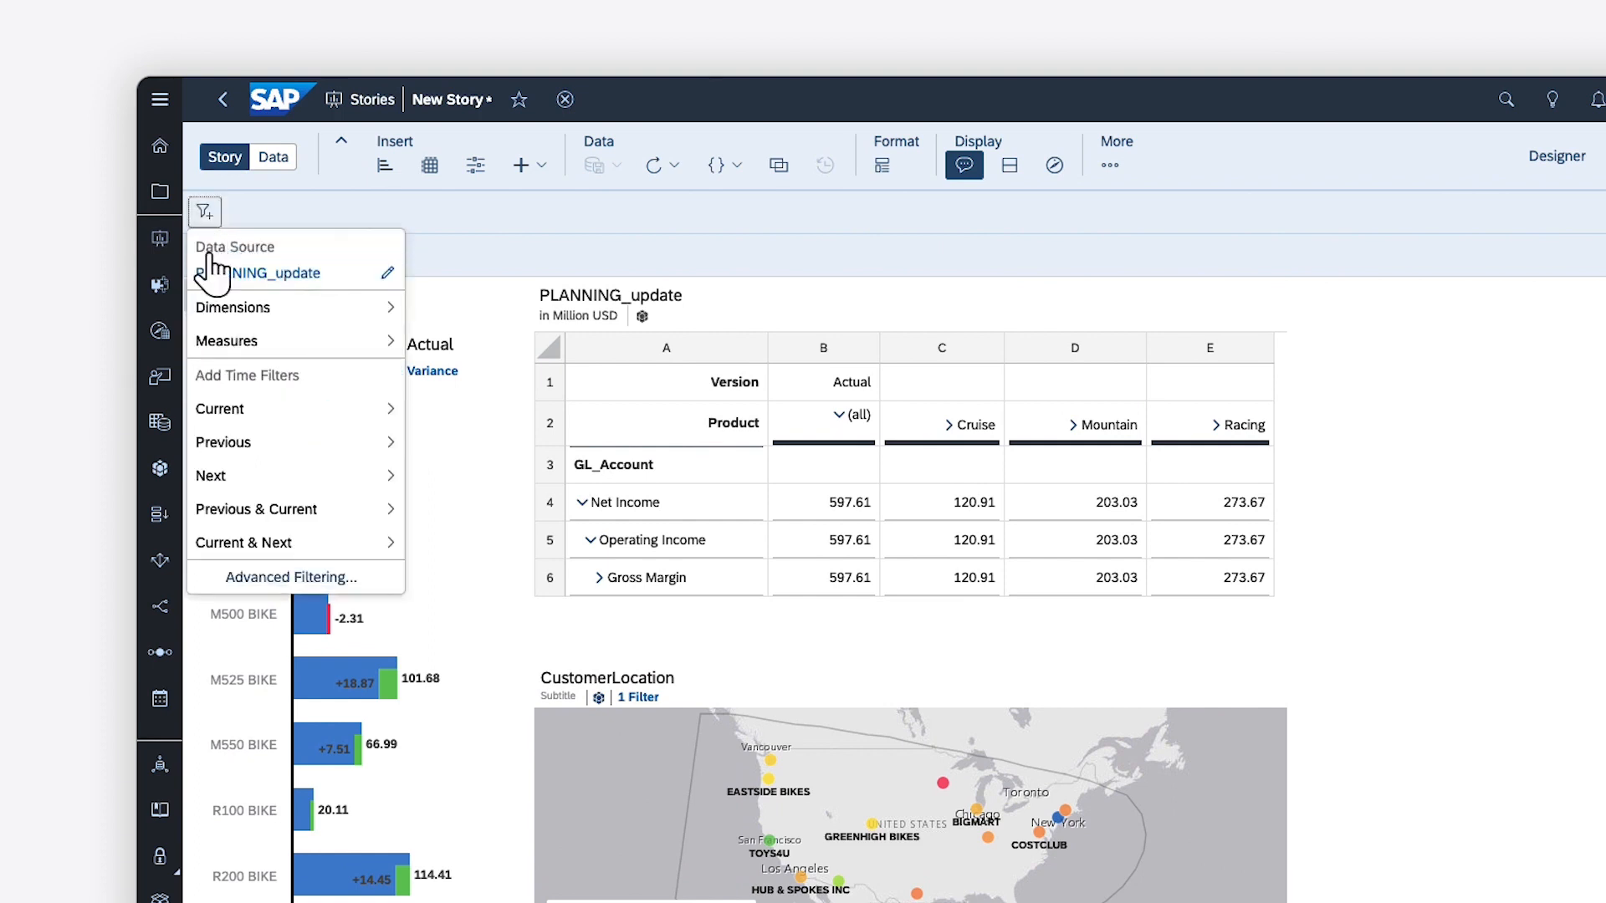
click(232, 312)
mouse_move(381, 427)
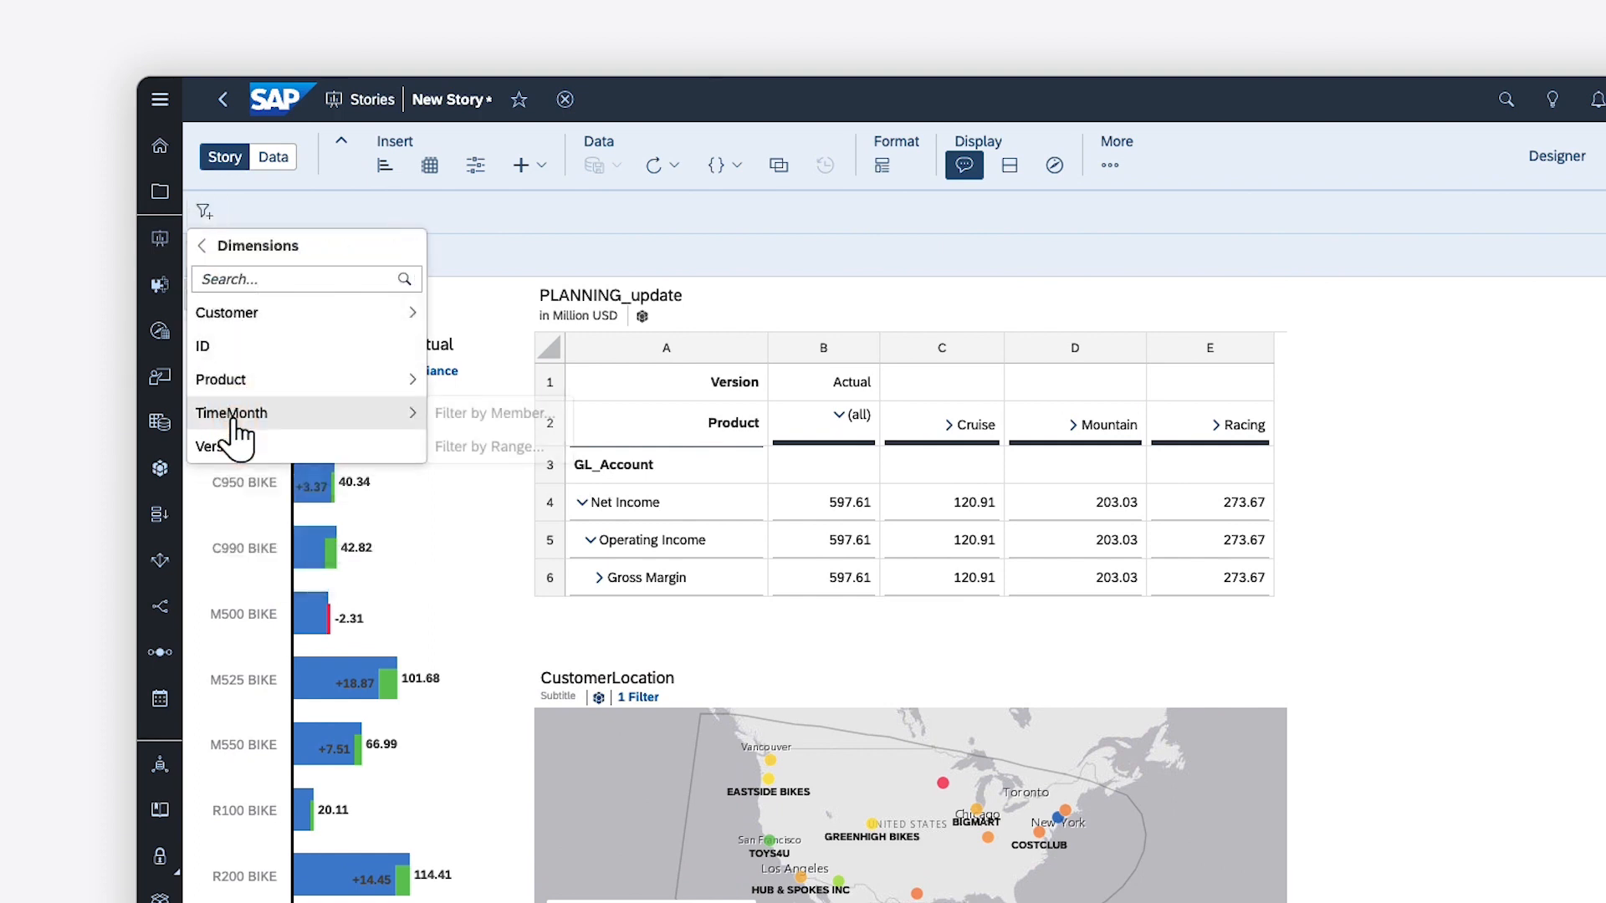
click(446, 419)
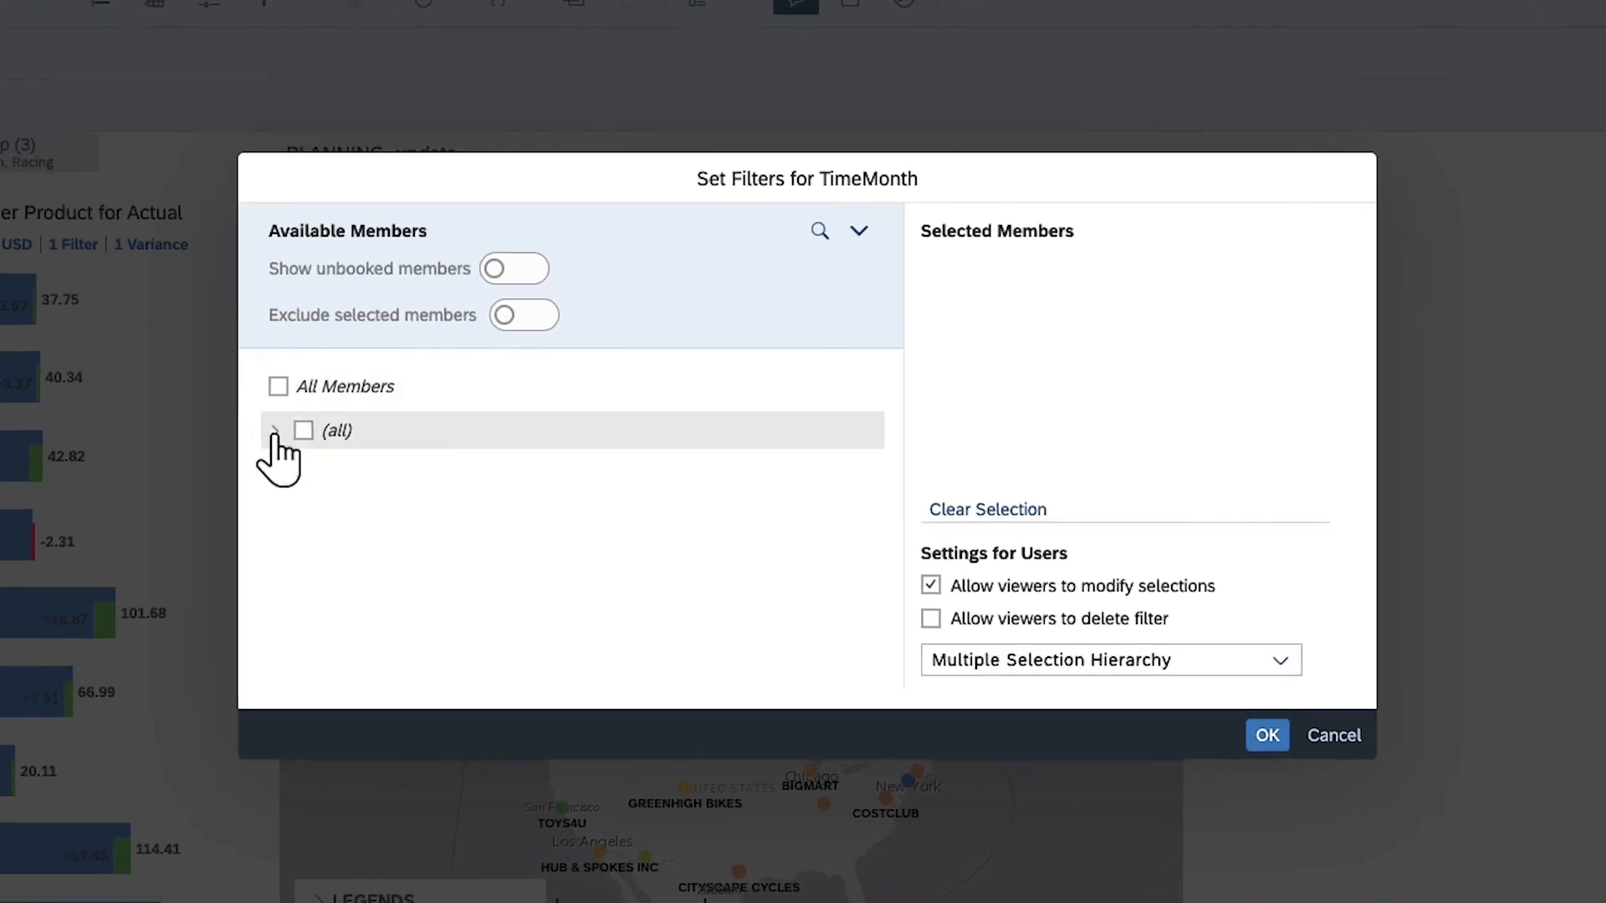
- Restrict the TimeMonth story filter to the year 2022 and apply it
click(274, 432)
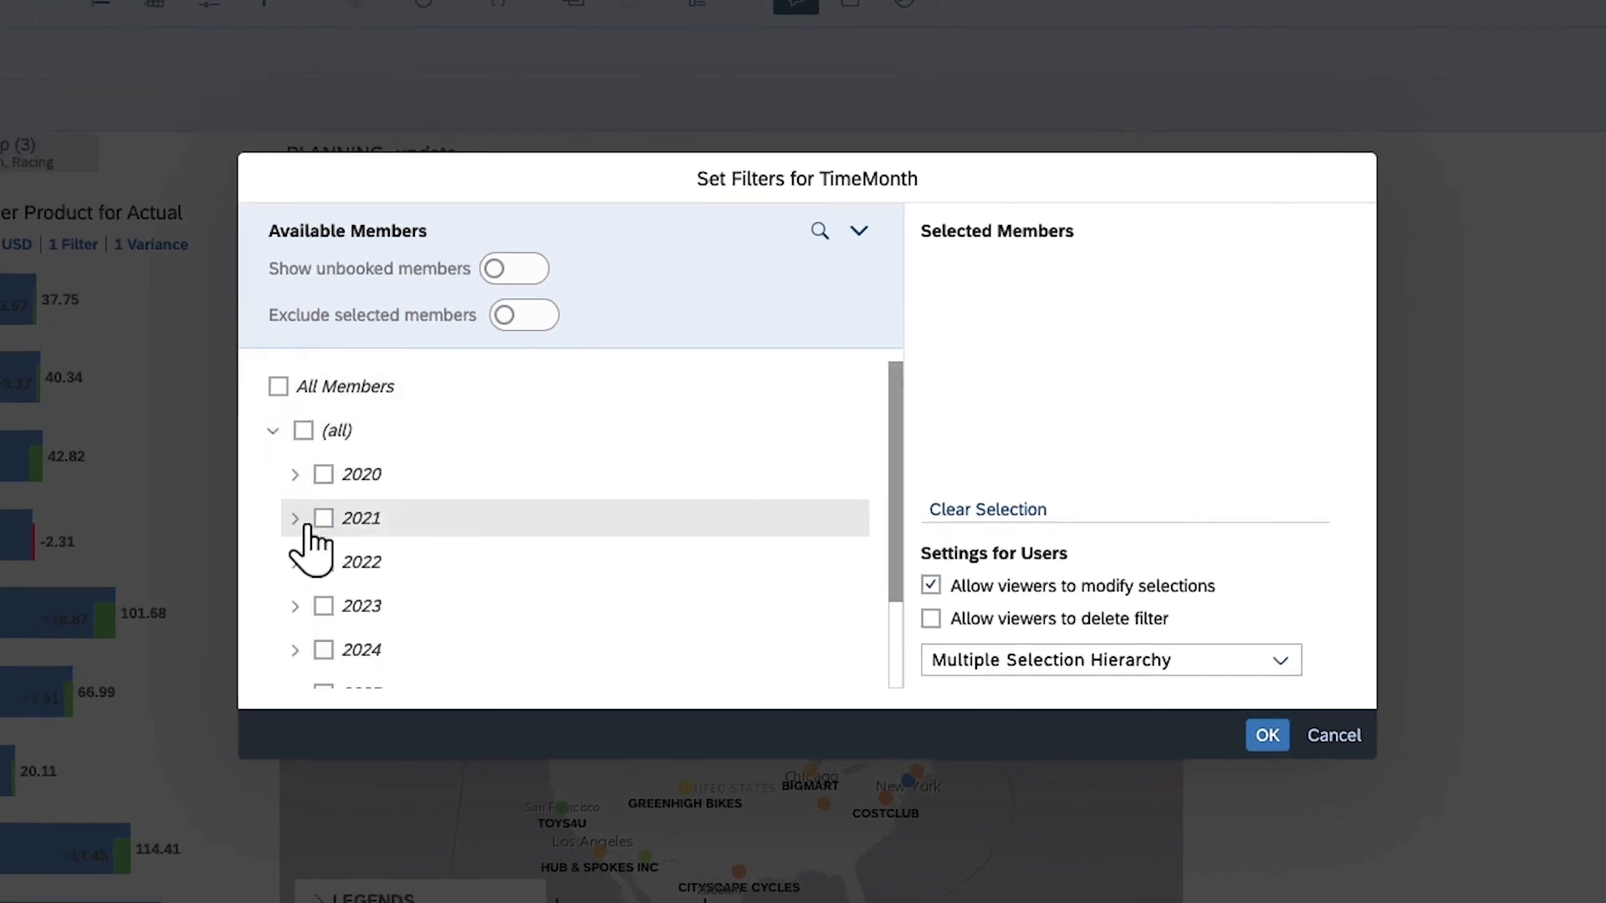
click(323, 562)
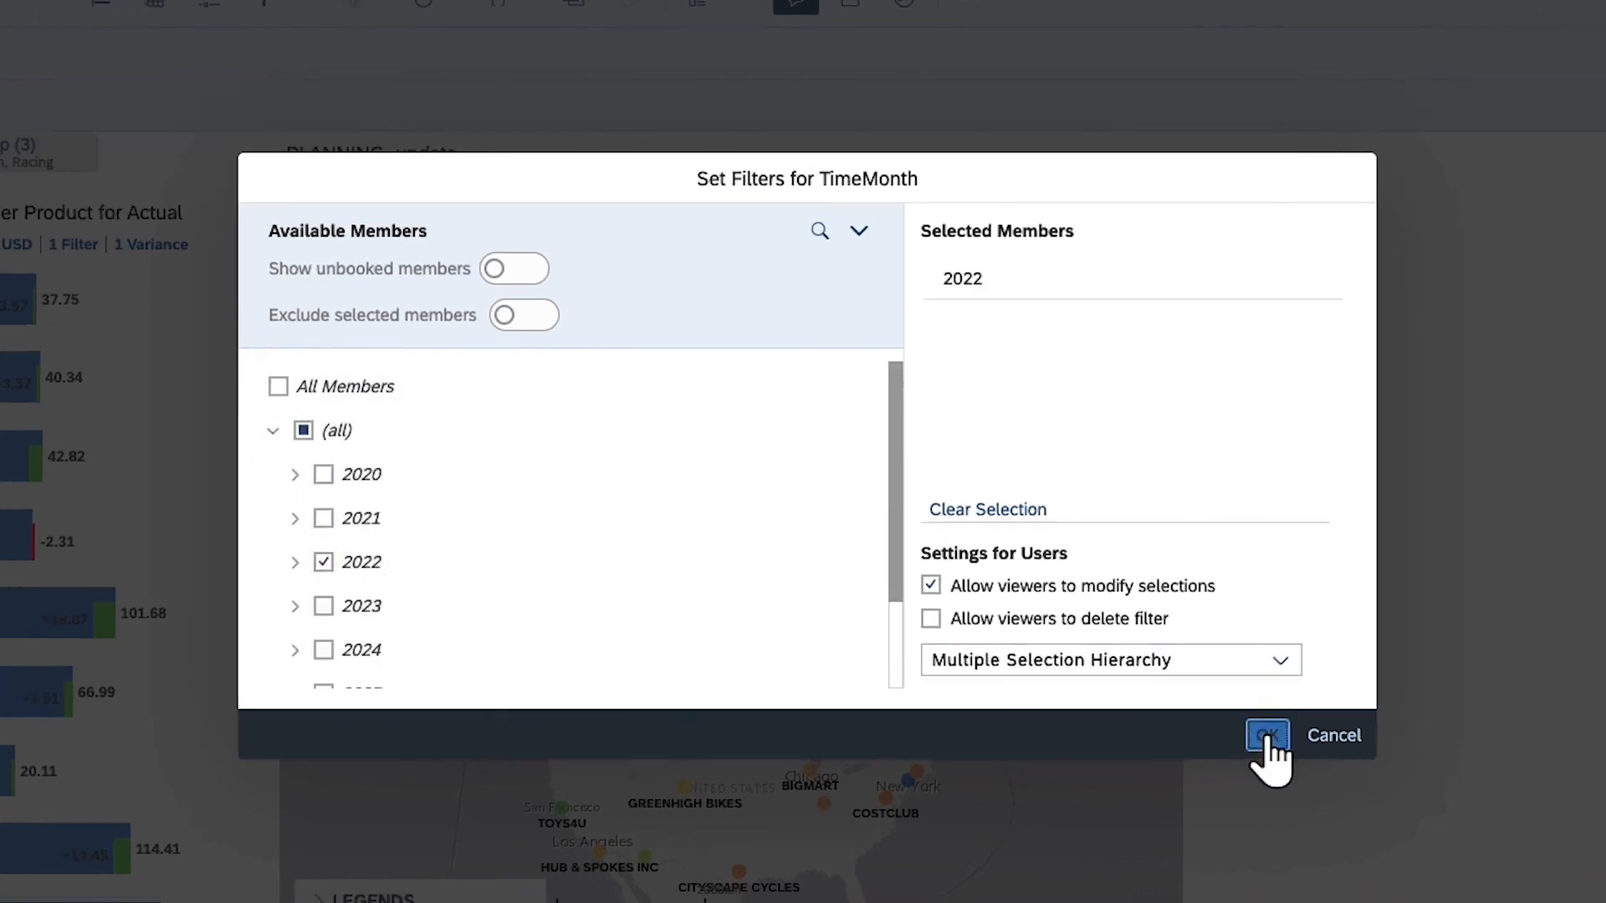
click(1268, 735)
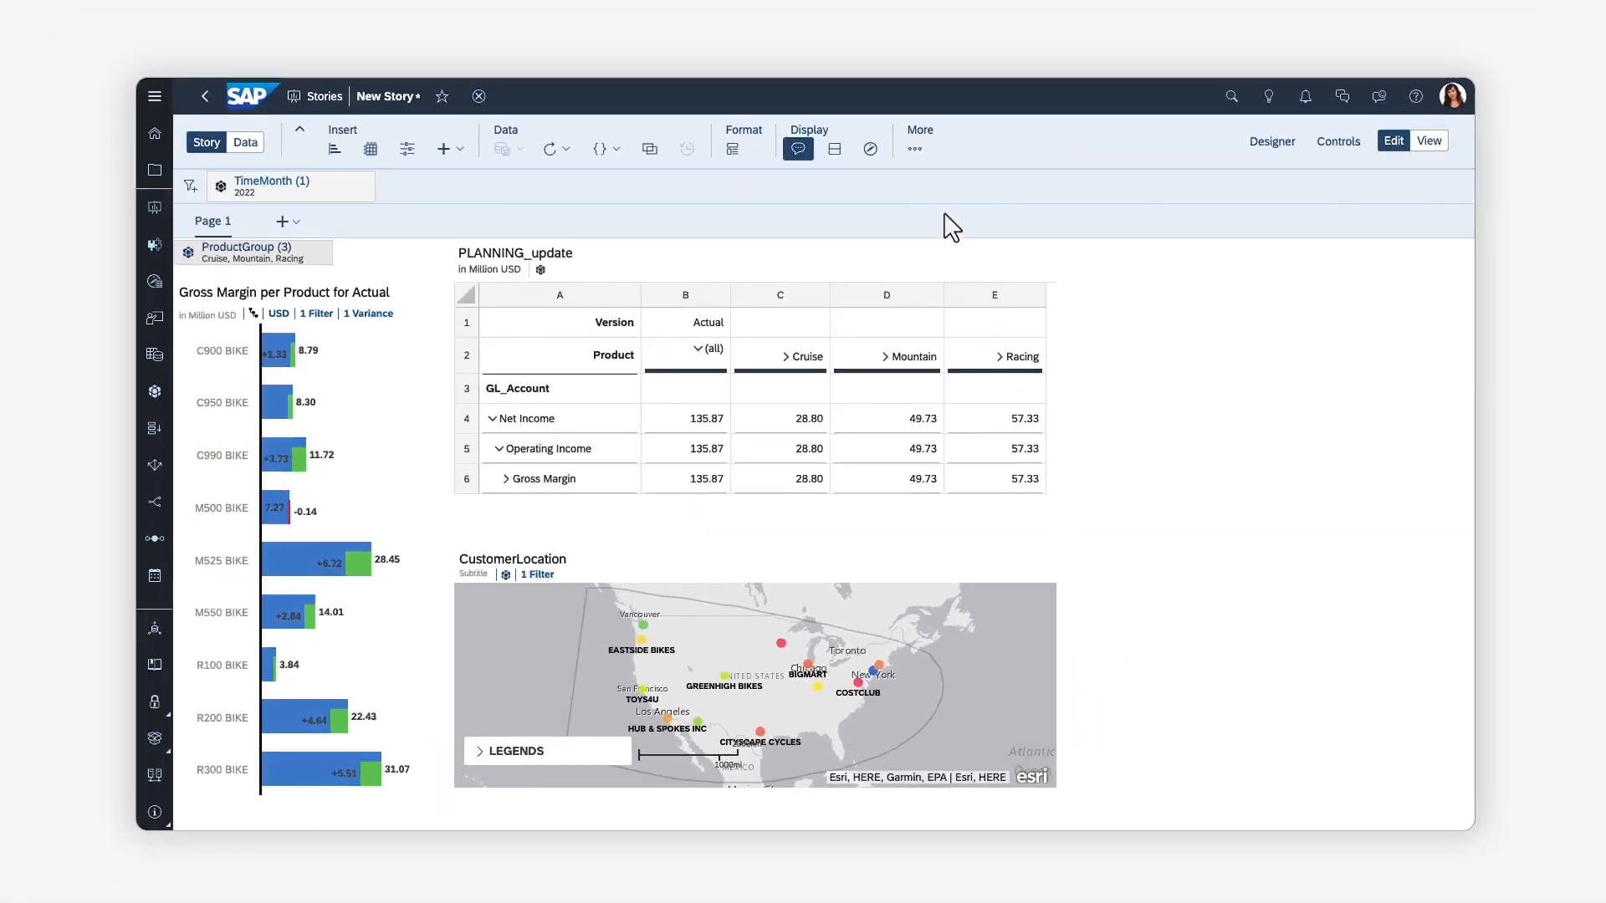
click(961, 23)
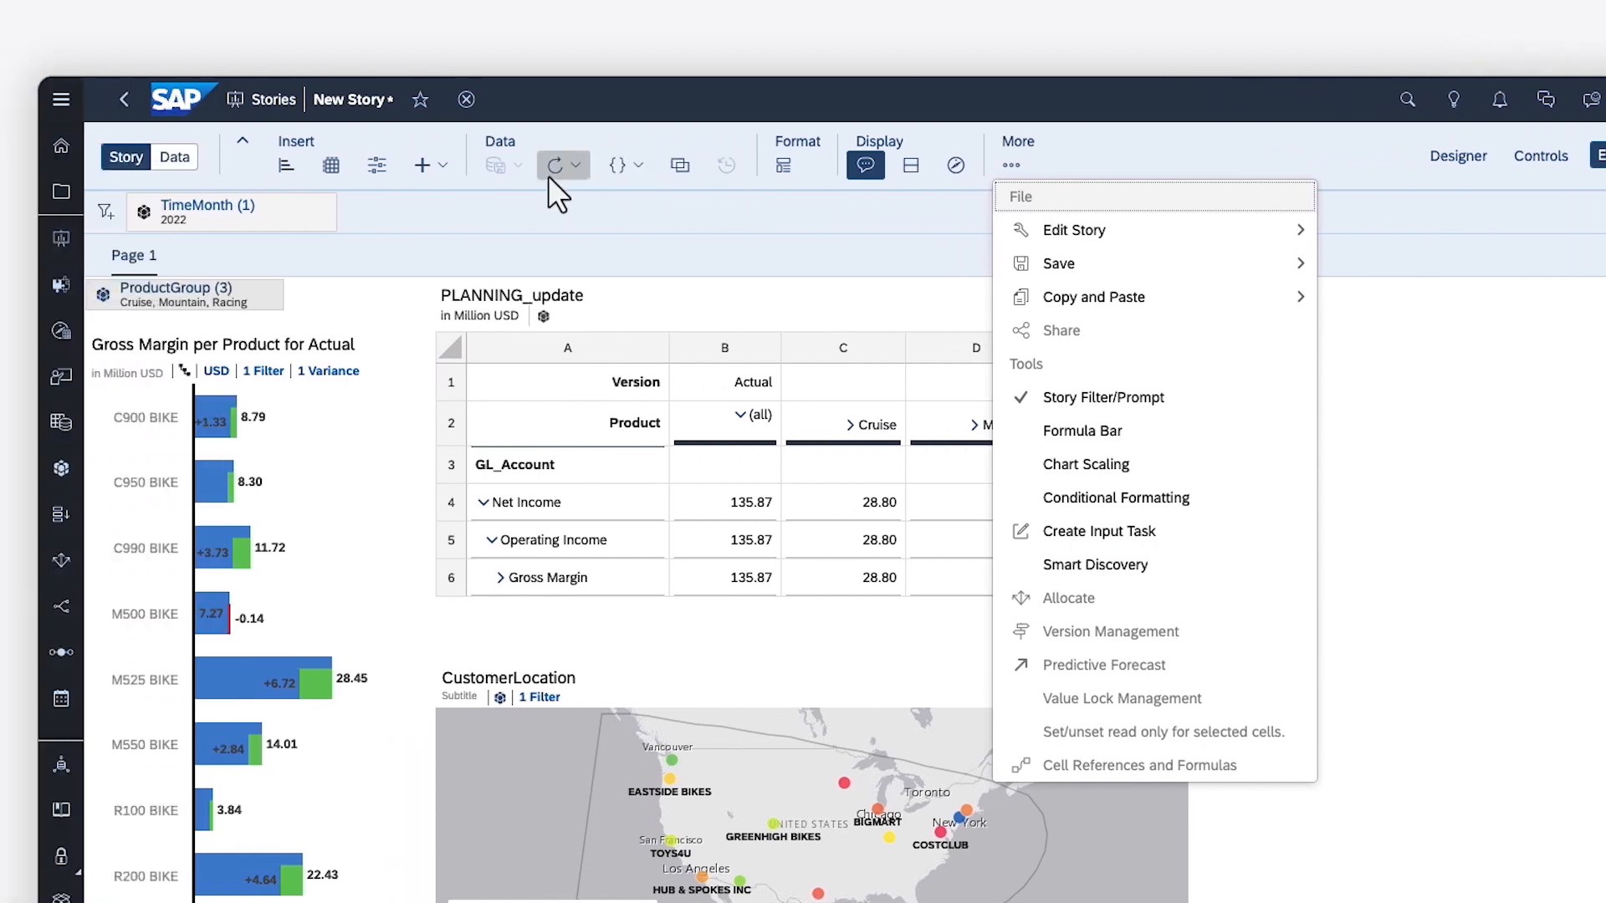
click(203, 172)
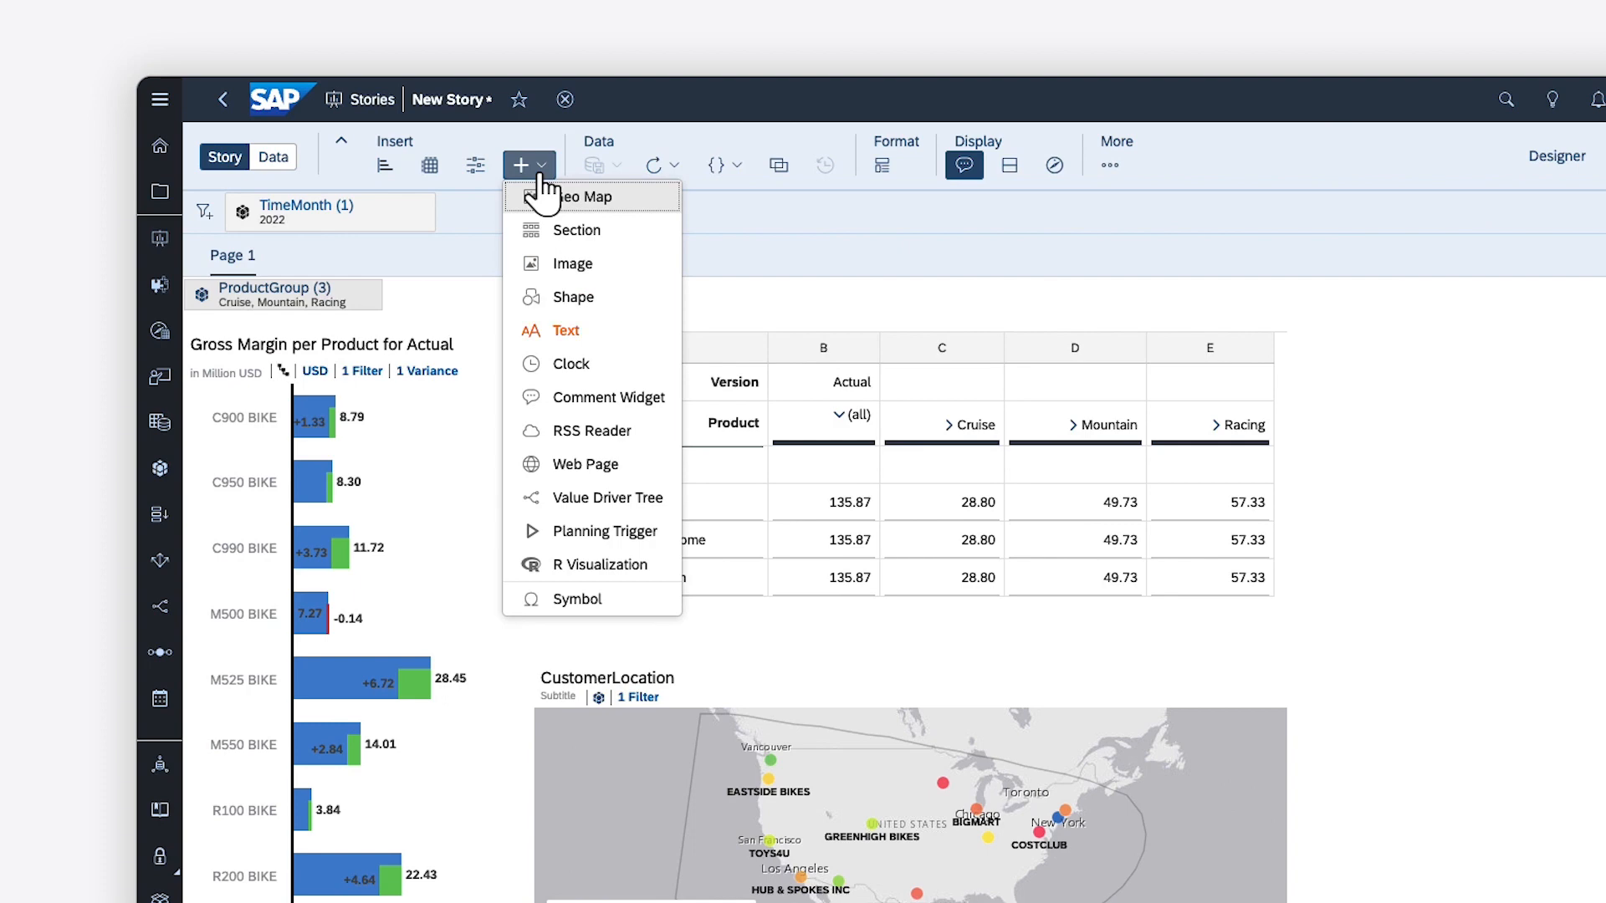
- Select the Gross Margin per Product chart and bring up its styling options in the Designer
click(469, 373)
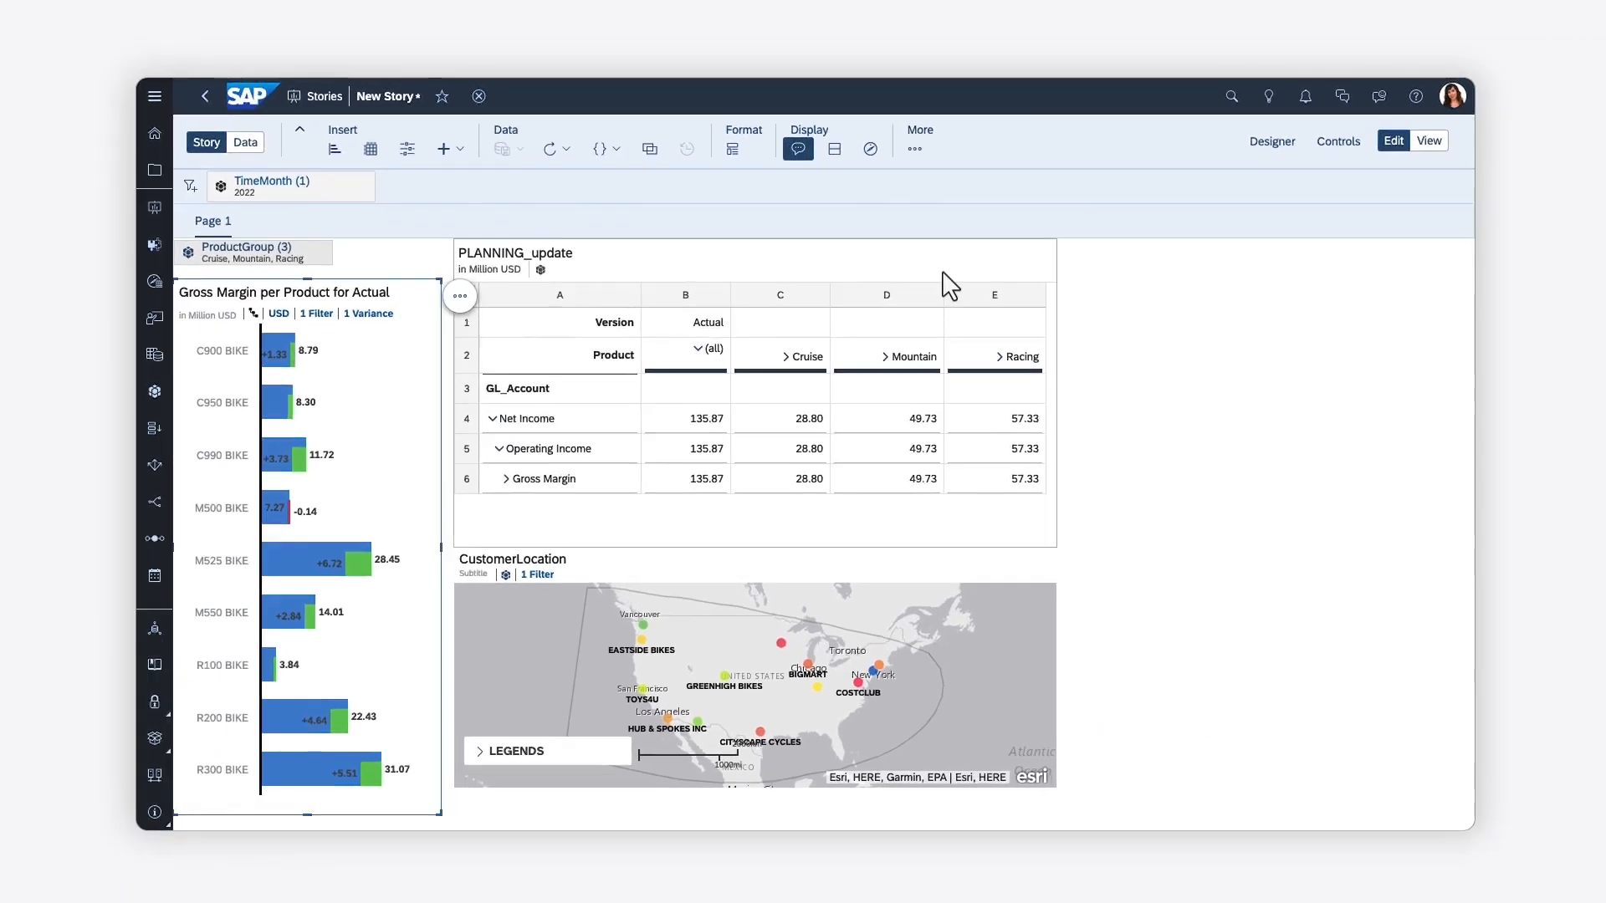
click(1272, 142)
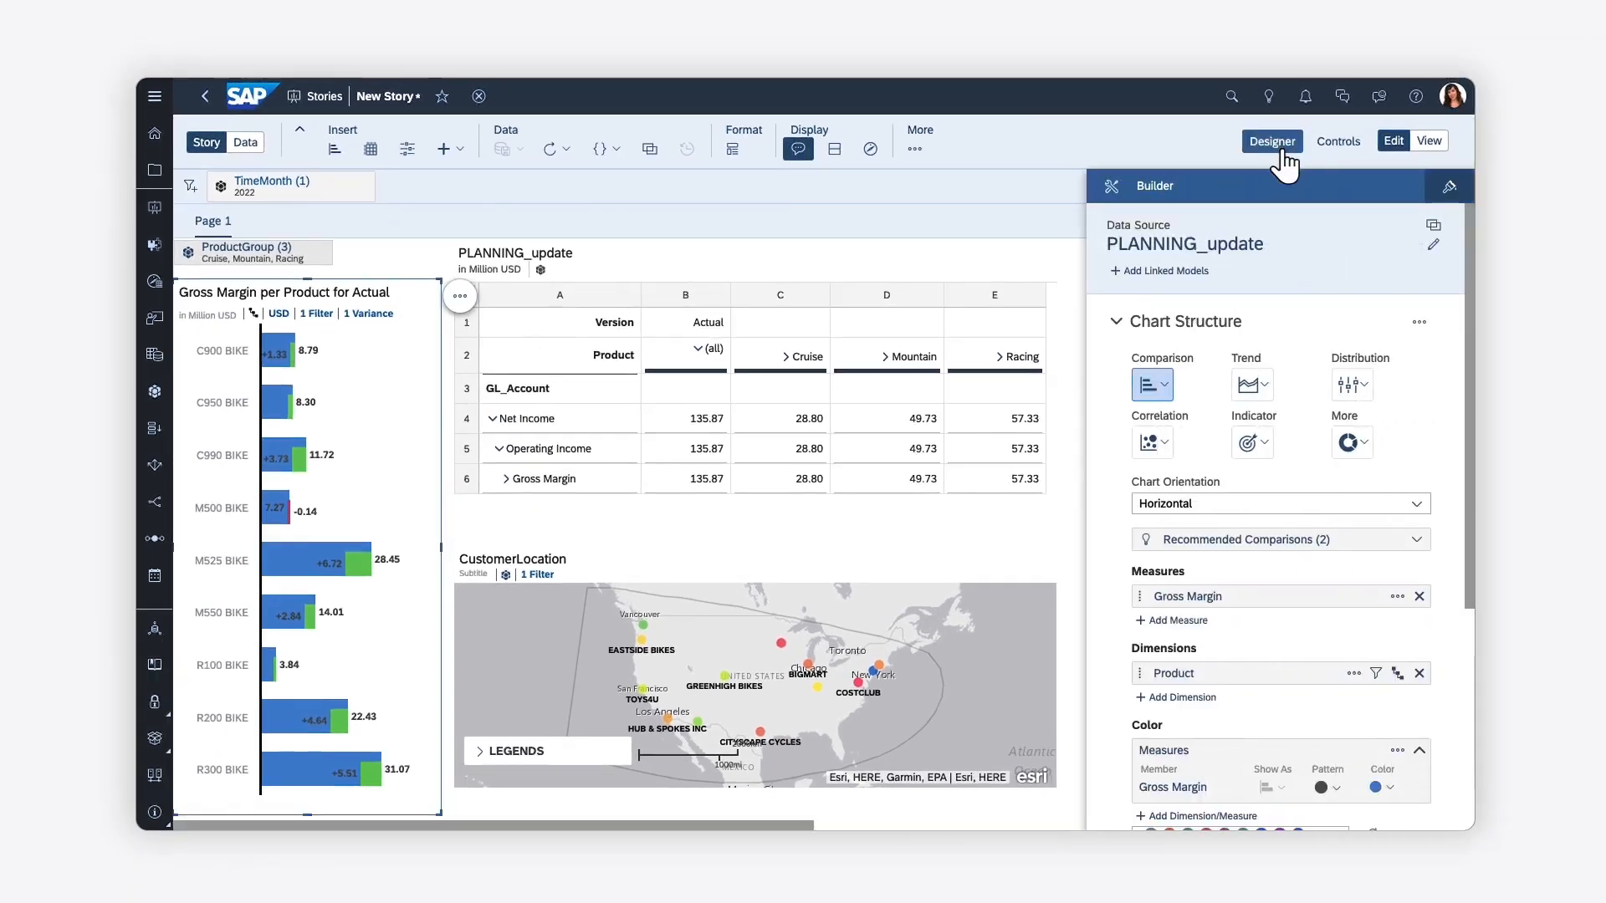
click(1446, 188)
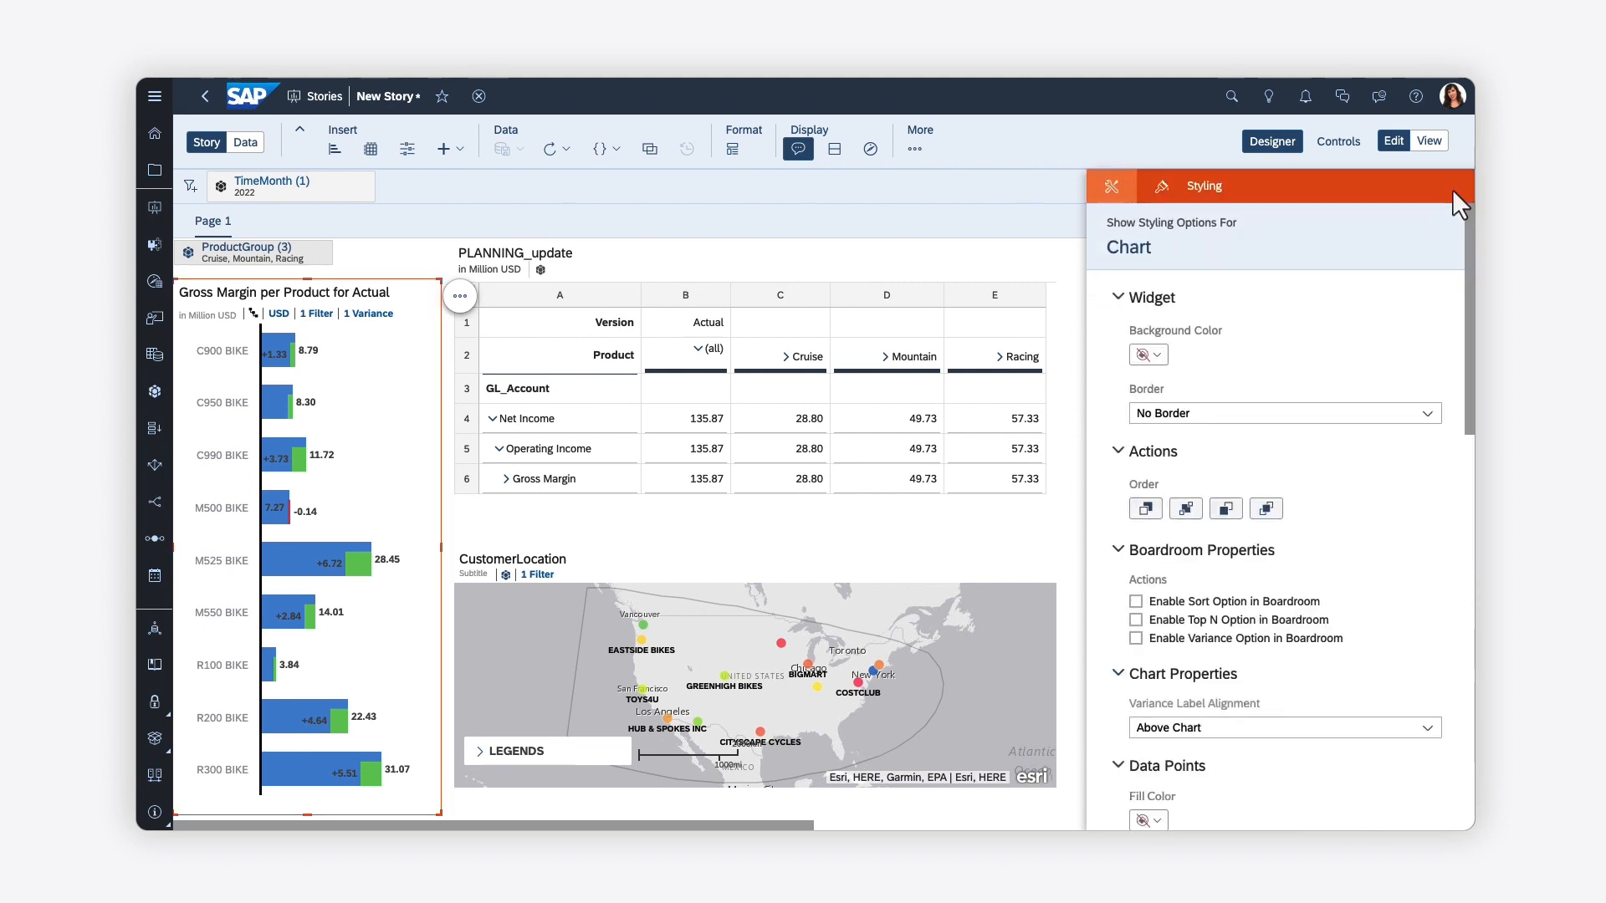
- Collapse the toolbar to its compact form and save the story in My Files as ClassicStory
click(299, 130)
click(332, 138)
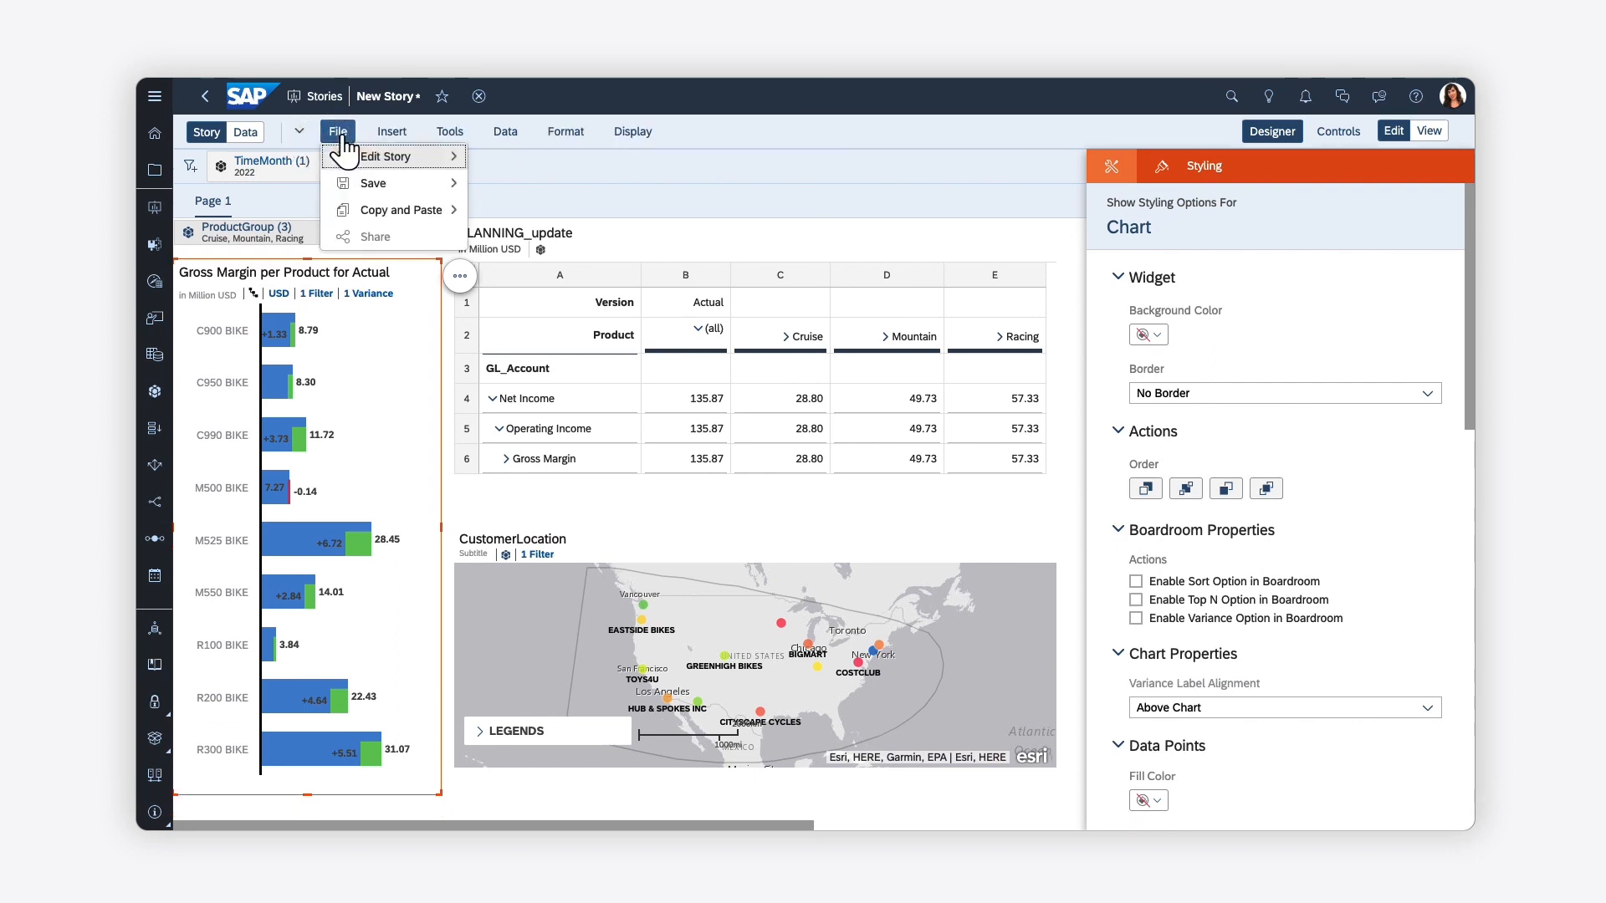
mouse_move(371, 191)
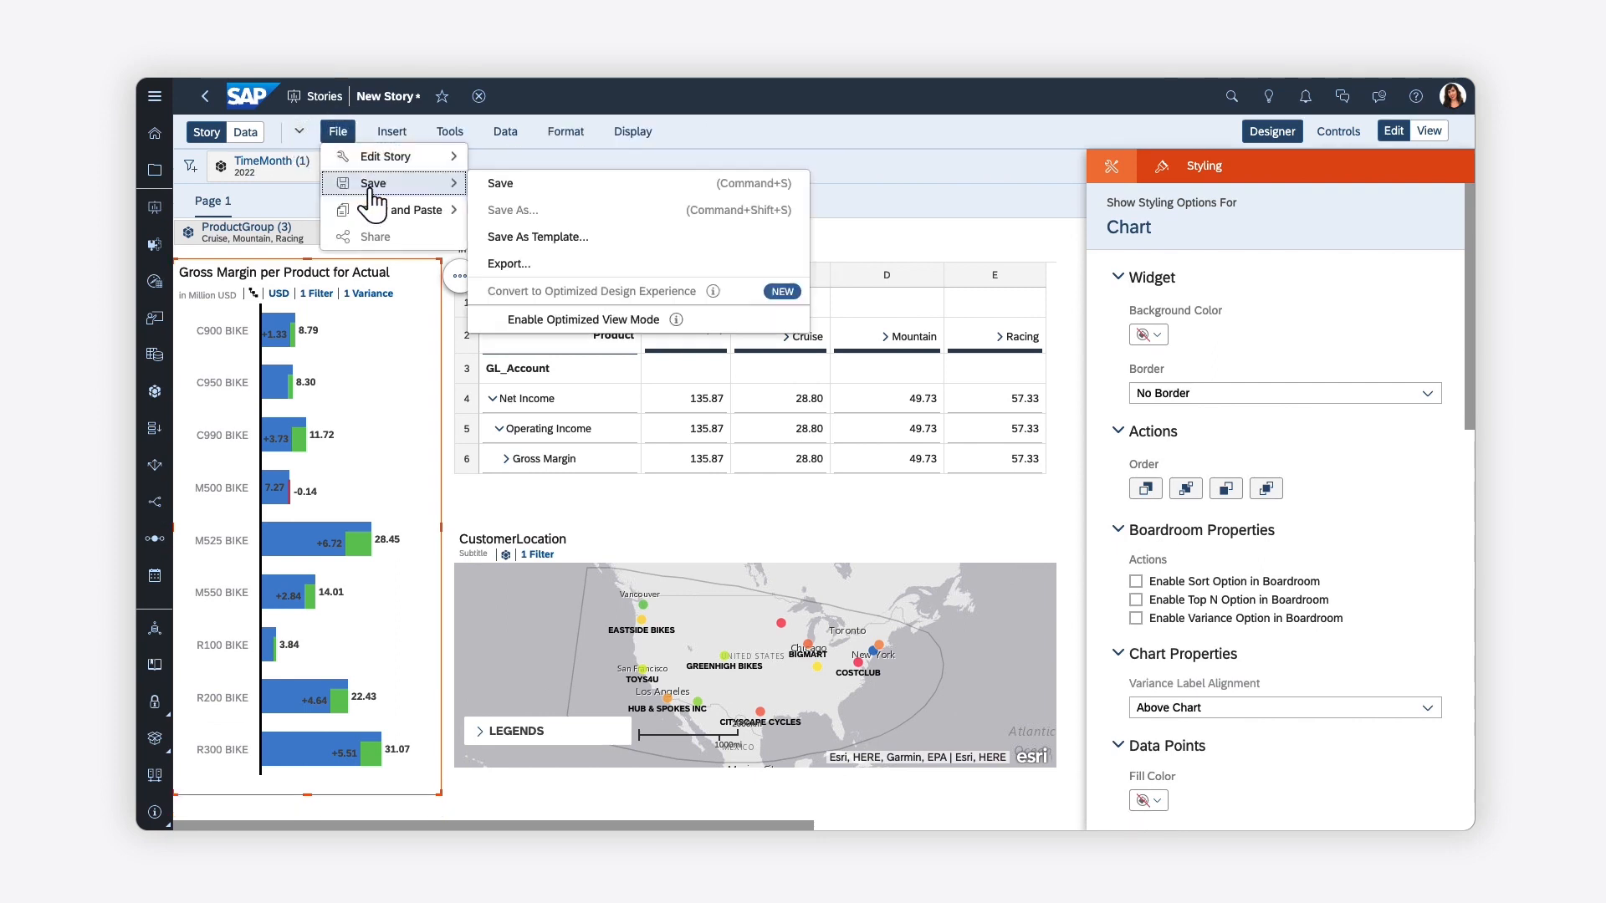
click(499, 183)
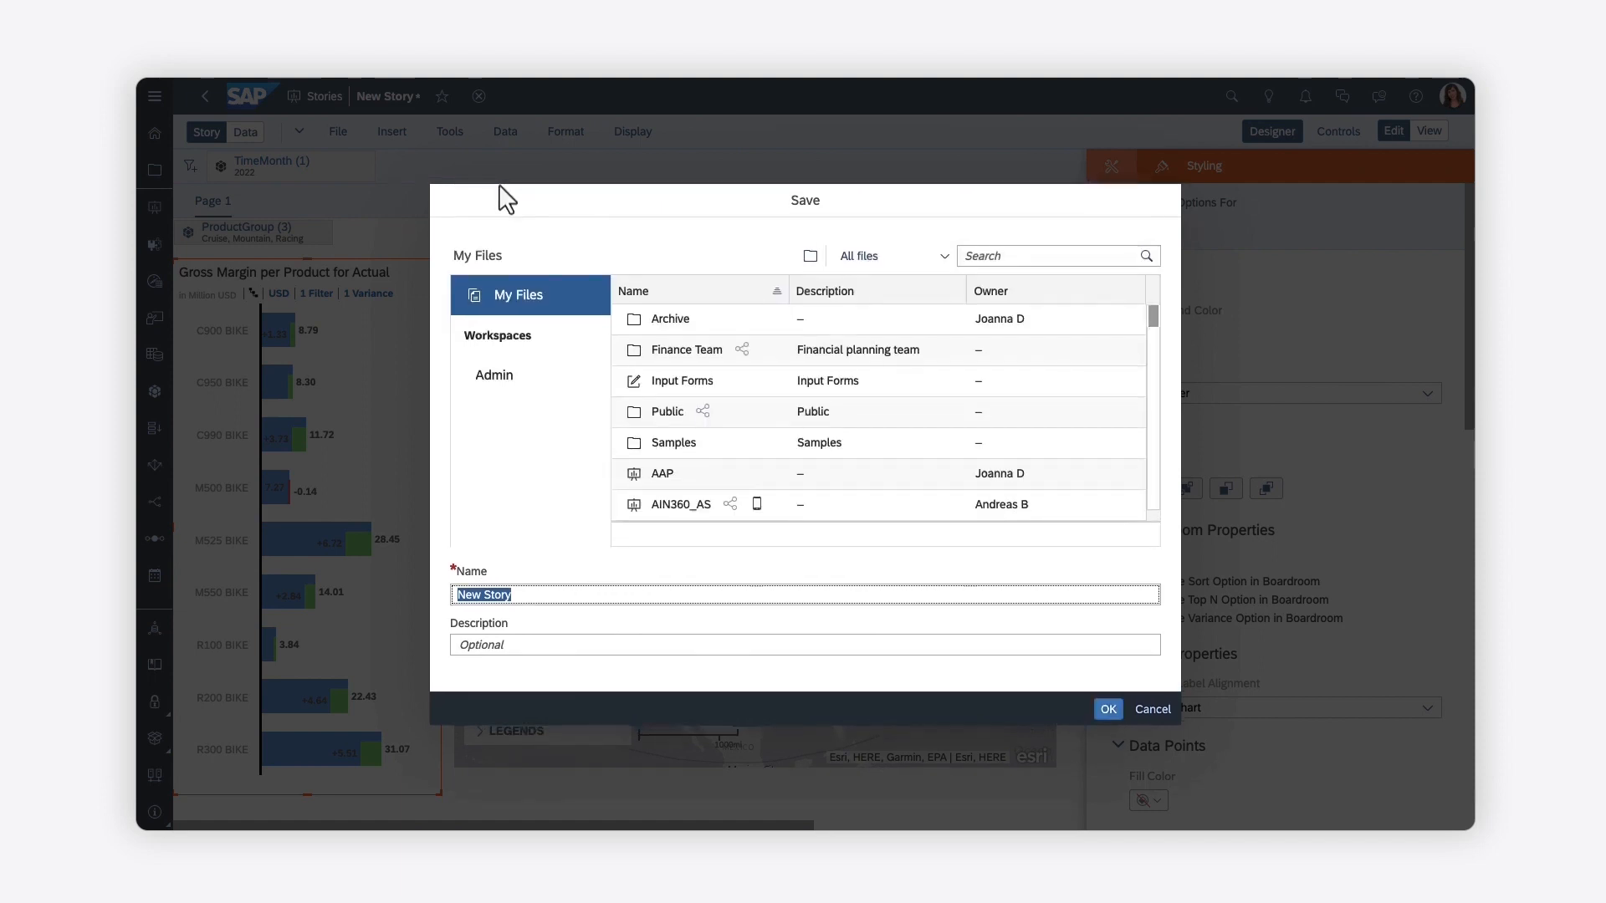
text(Classic)
click(1109, 709)
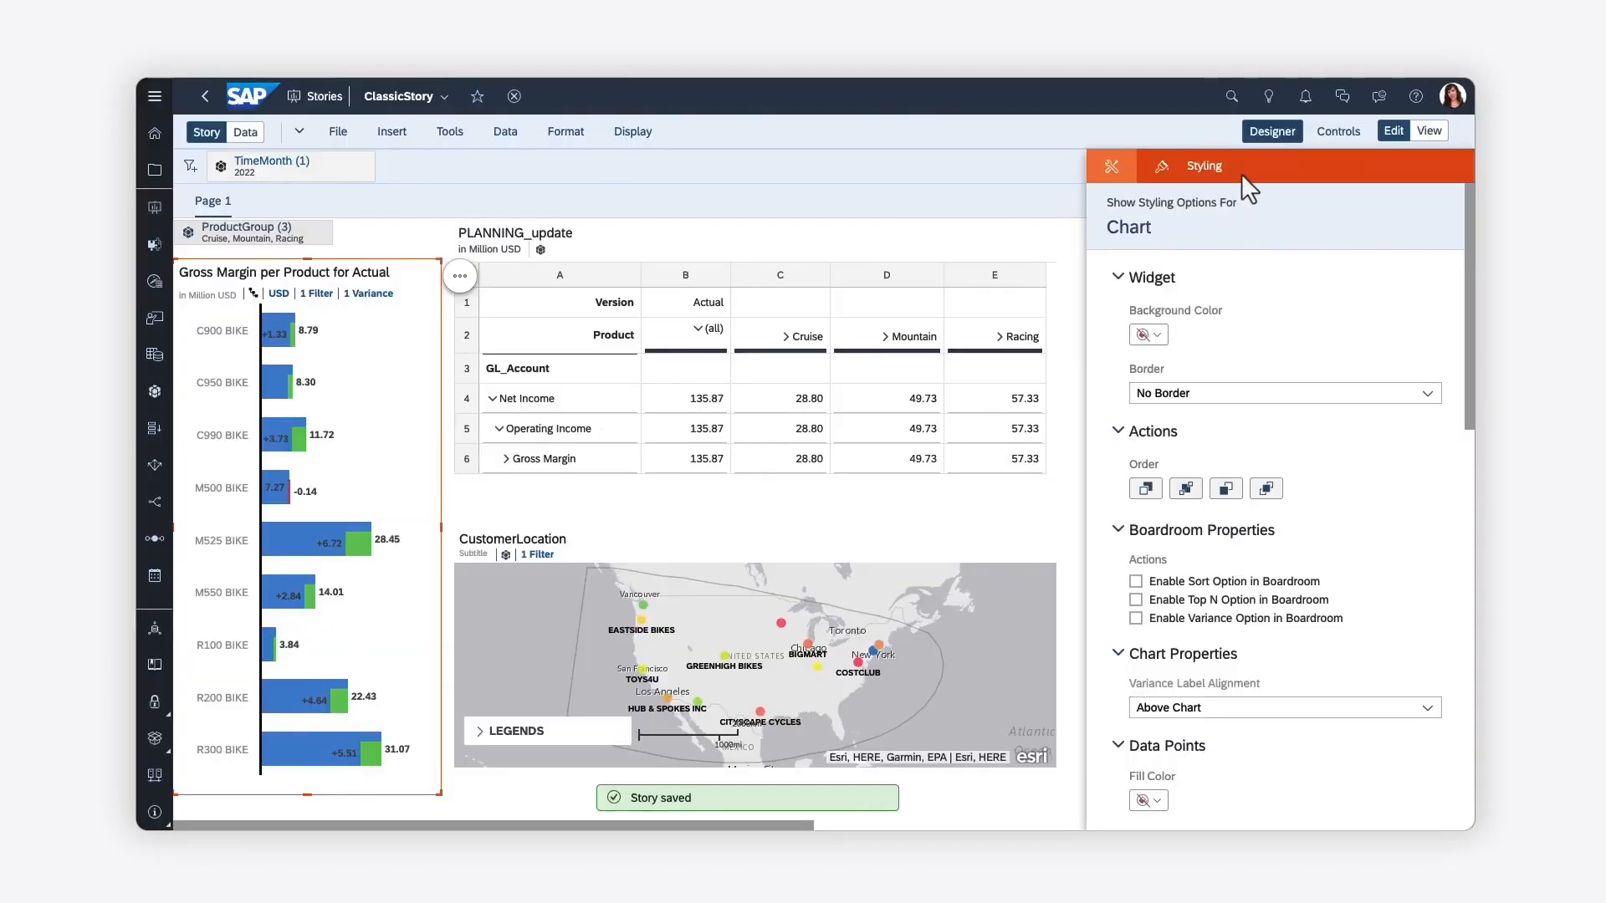
- Hide the Designer and switch the story from editing to View mode
click(1271, 134)
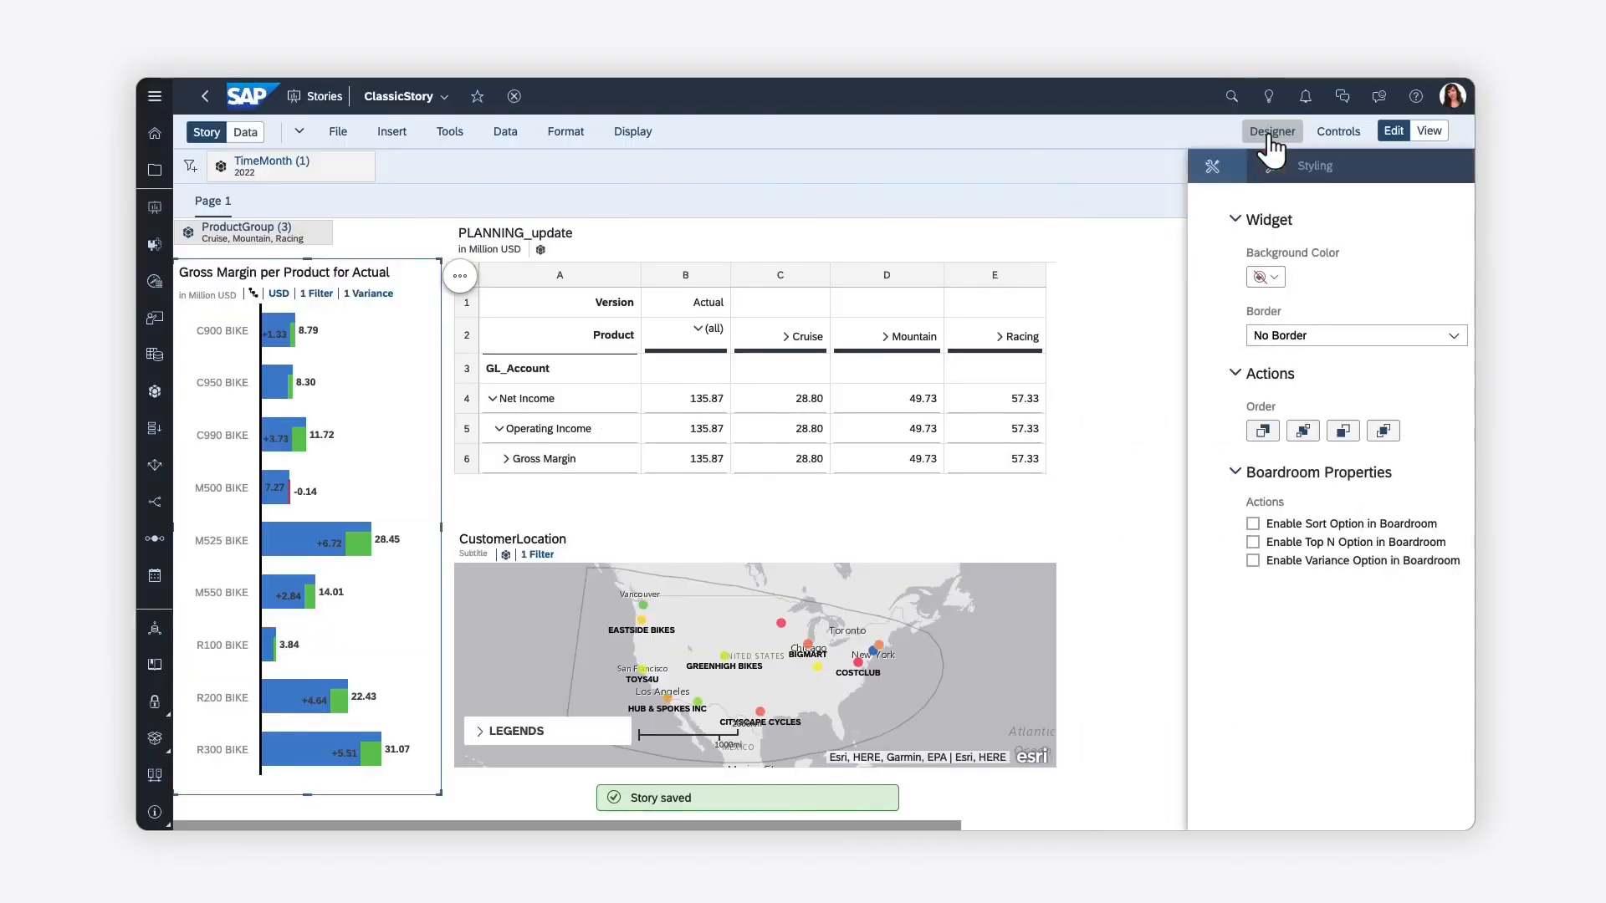
click(1429, 134)
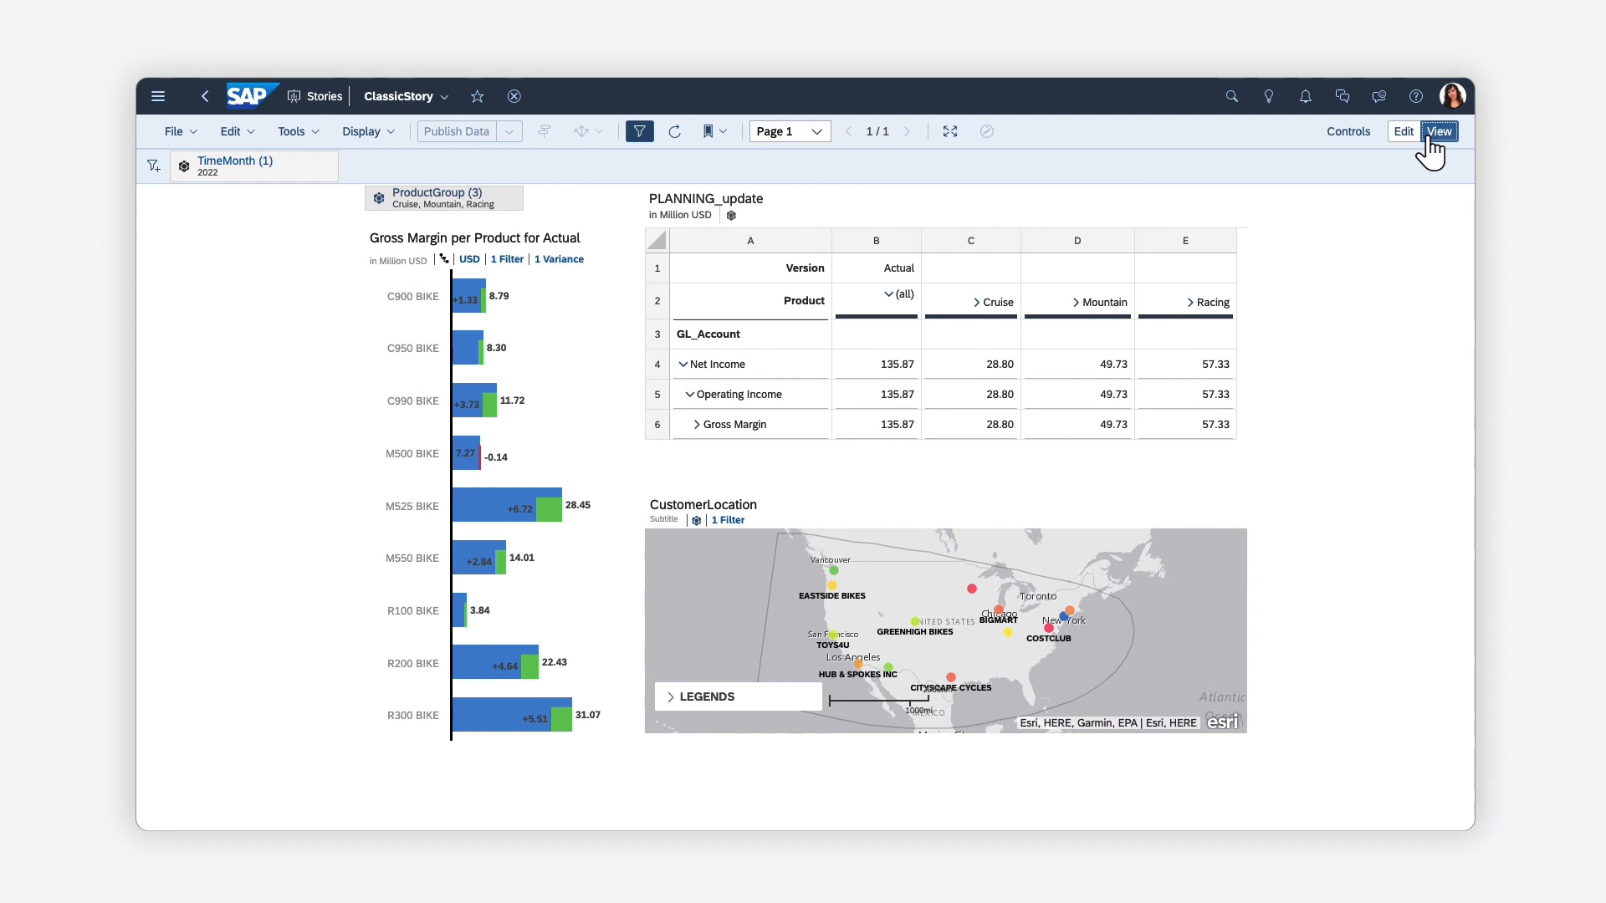